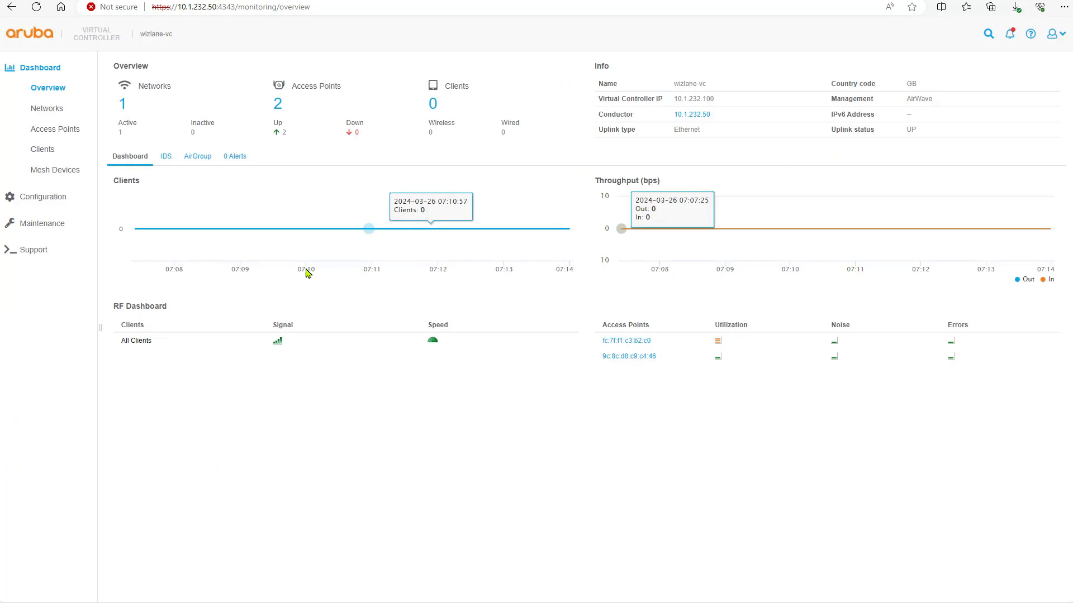
# Step: Open the System configuration's Admin section to view AirWave organization wizlane:demo and server 10.254.1.22
pyautogui.click(48, 198)
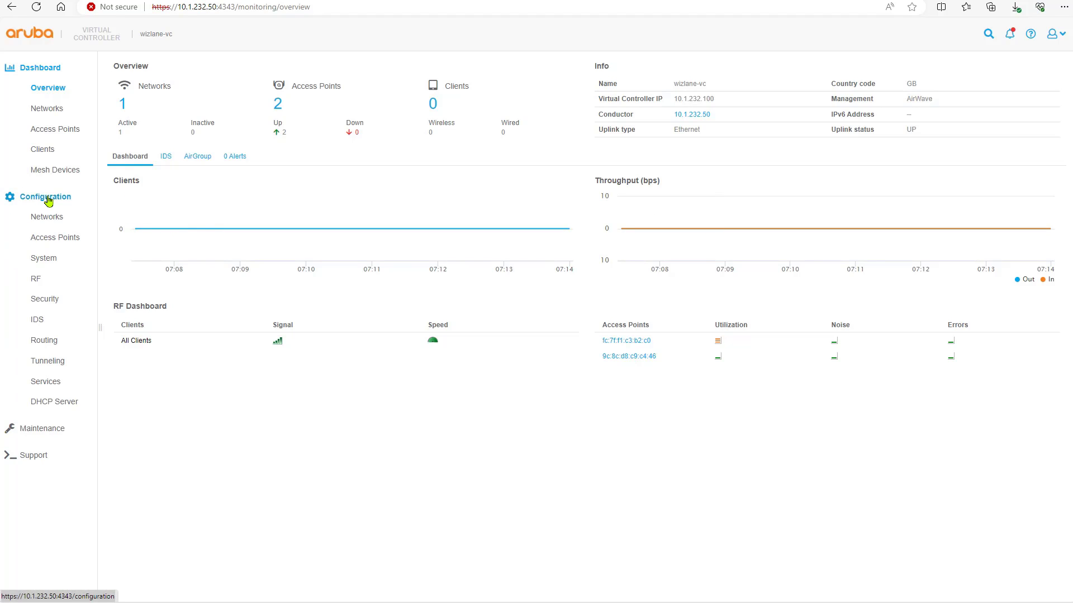
pyautogui.click(49, 261)
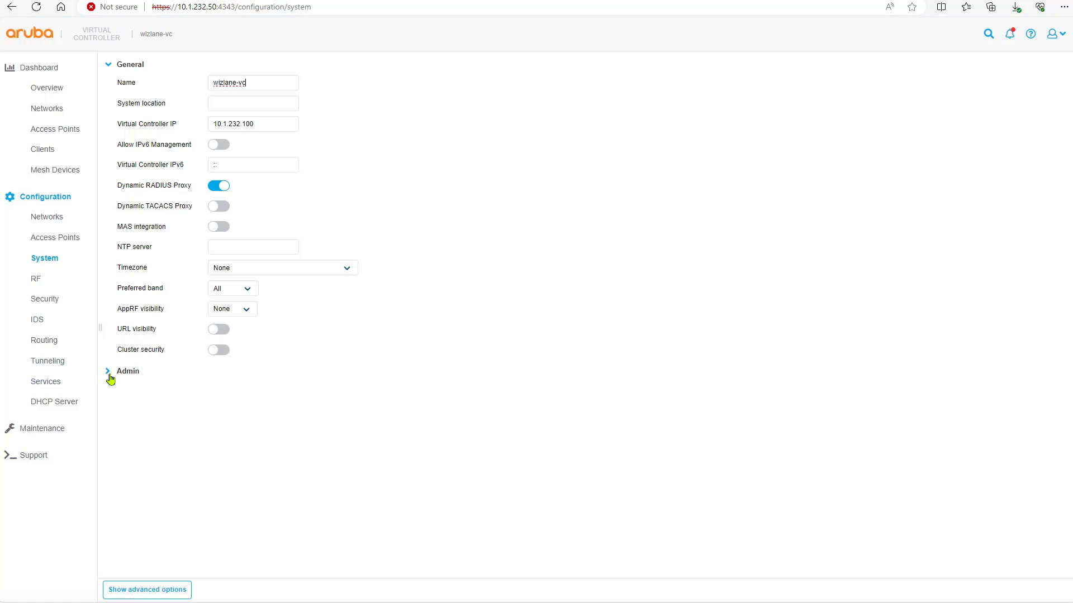
pyautogui.click(110, 378)
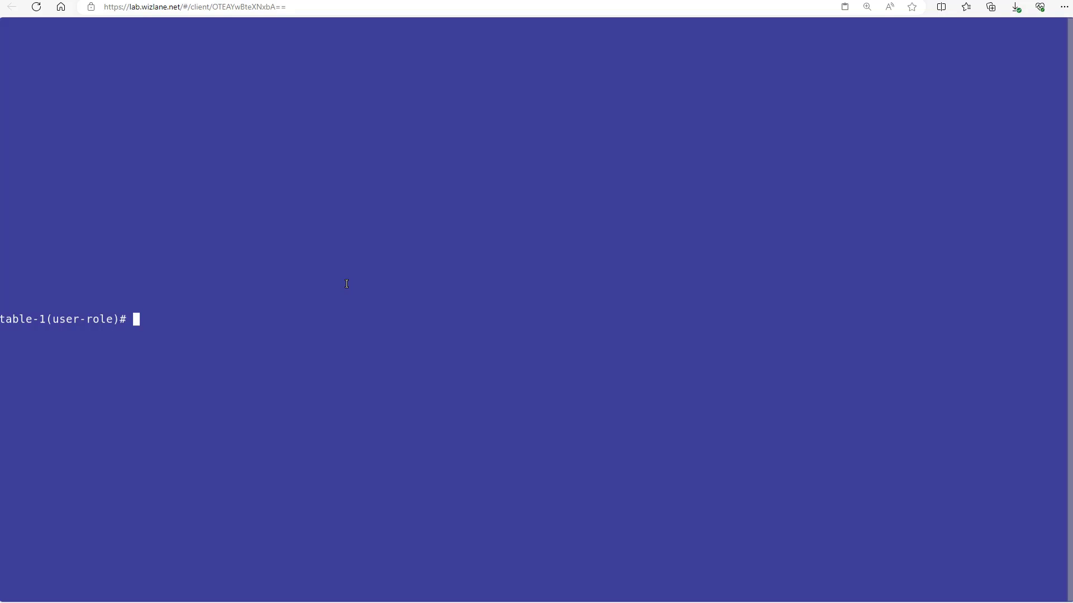
# Step: Run 'show ip' on the switch and highlight its gateway and VLAN10 address 10.1.10.5
pyautogui.write('sho ip')
pyautogui.press('Return')
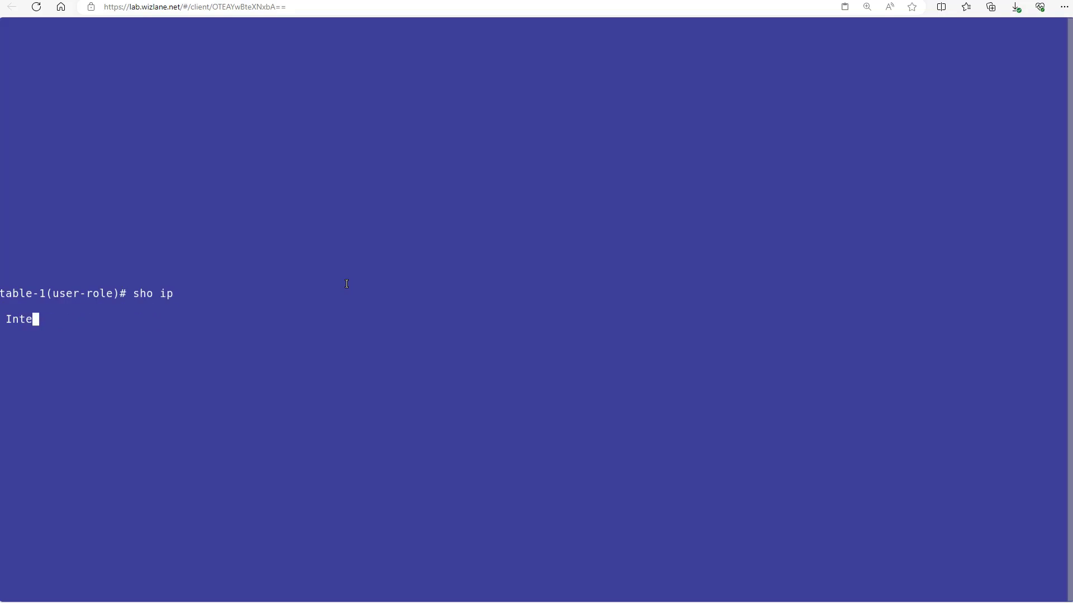
pyautogui.moveTo(132, 101); pyautogui.dragTo(201, 104)
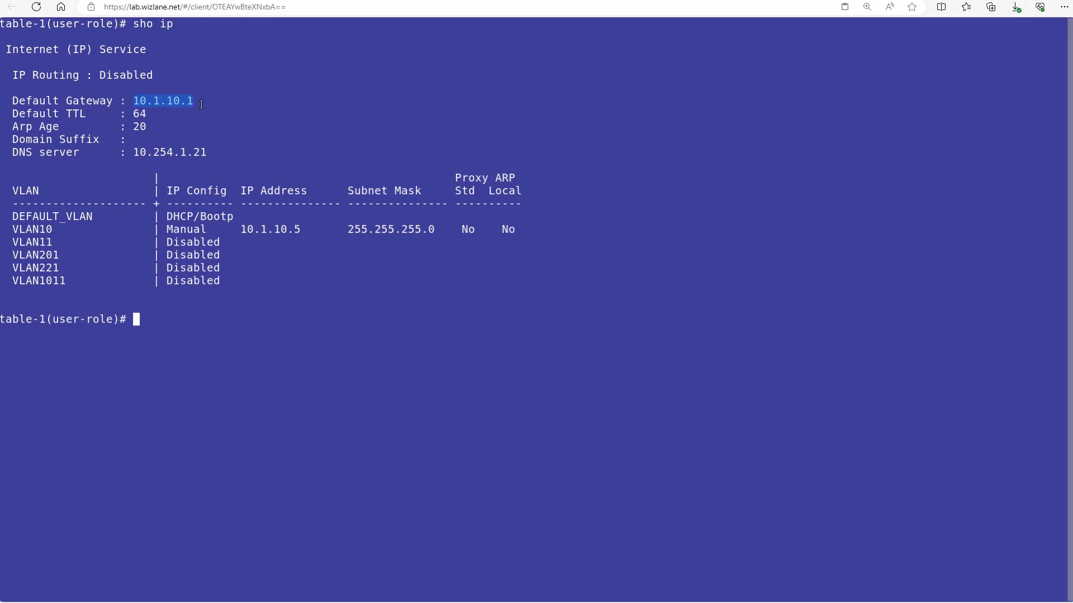
pyautogui.moveTo(307, 229); pyautogui.dragTo(242, 233)
pyautogui.moveTo(449, 229); pyautogui.dragTo(341, 194)
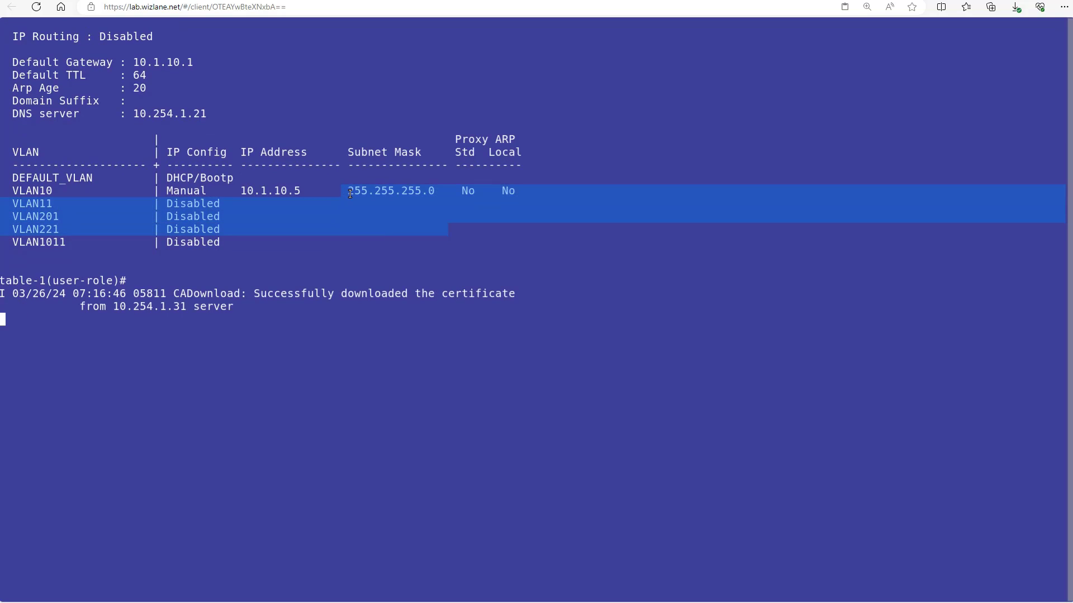
pyautogui.click(351, 194)
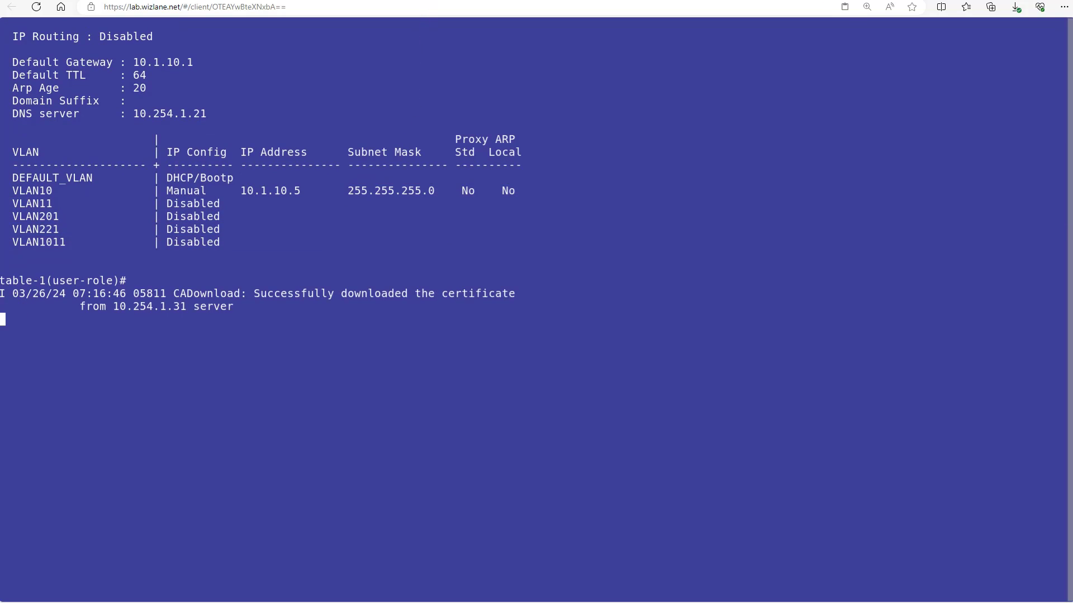
# Step: Log in to the controller console and run 'show ip interface brief', highlighting vlan 10 at 10.1.10.100
pyautogui.hotkey('alt', 'Tab')
pyautogui.write('admin')
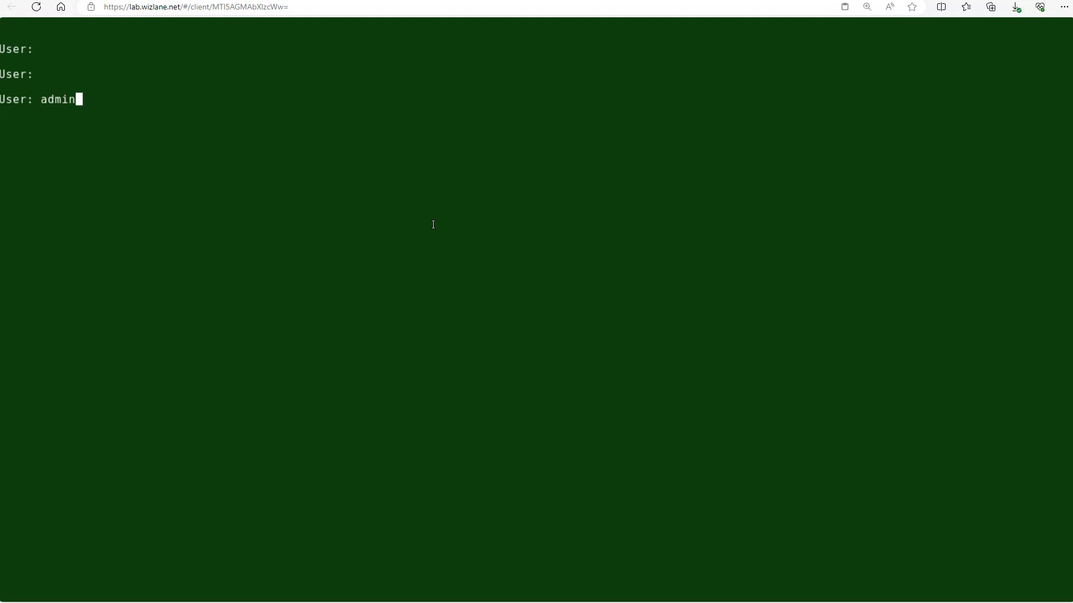
pyautogui.press('Return')
pyautogui.press('Return')
pyautogui.press('Return')
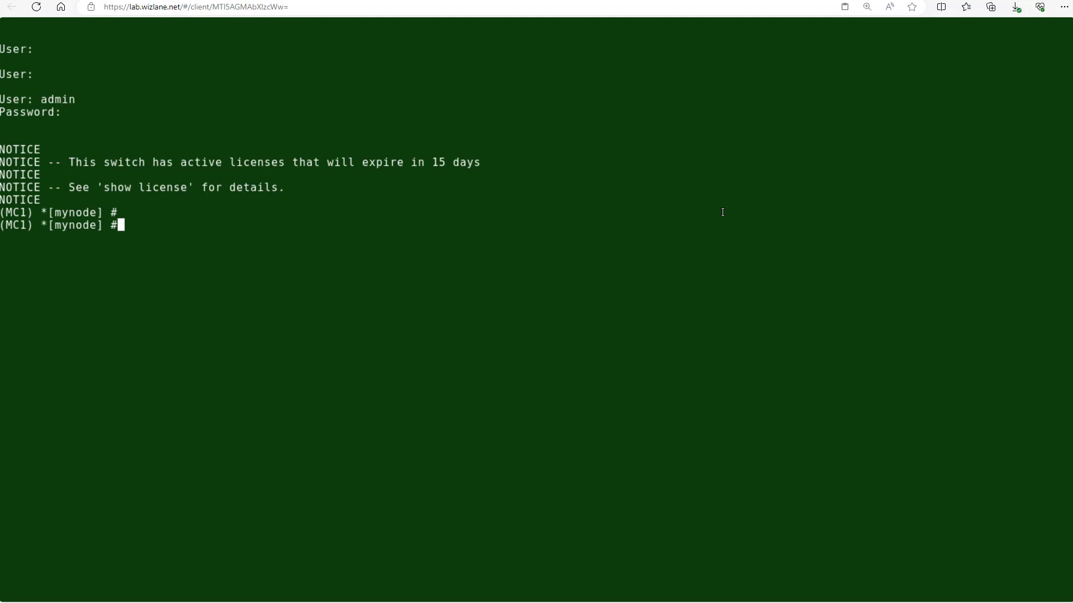
pyautogui.write('show ip interface b')
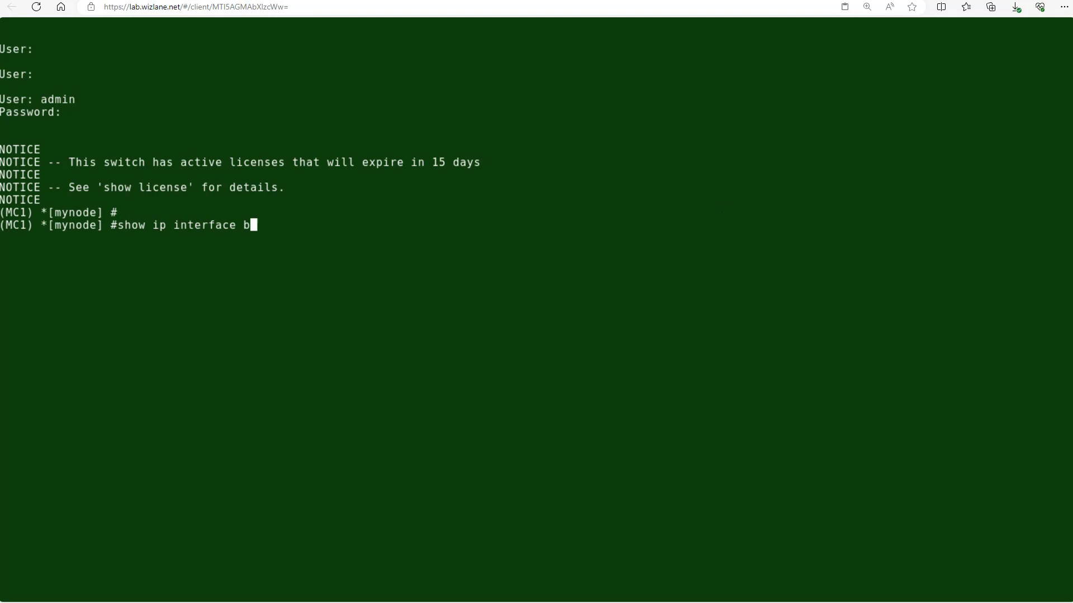
pyautogui.write('rief')
pyautogui.press('Return')
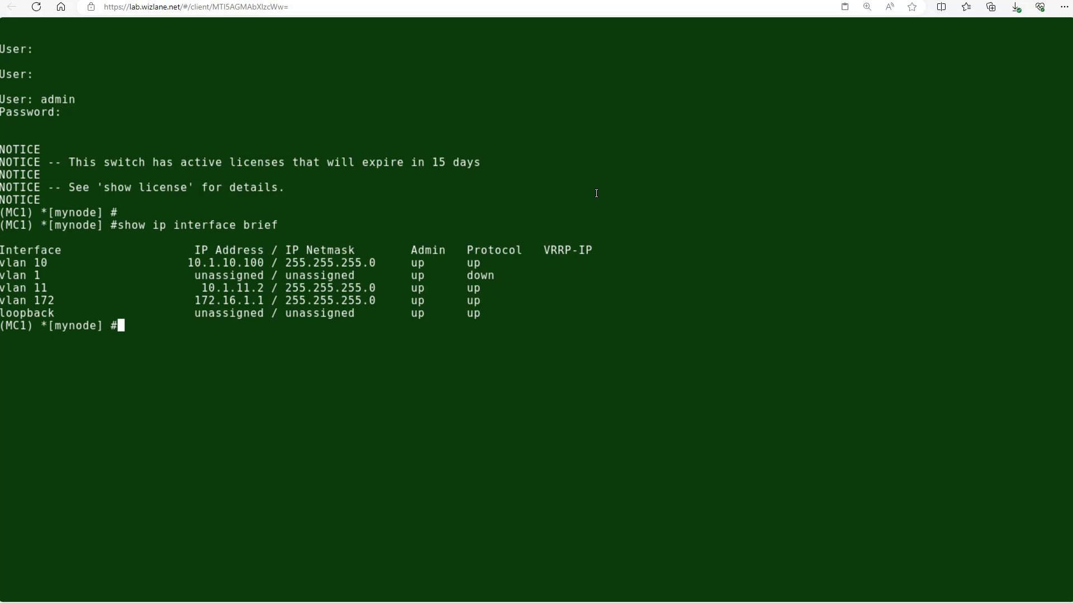
pyautogui.moveTo(181, 263); pyautogui.dragTo(271, 263)
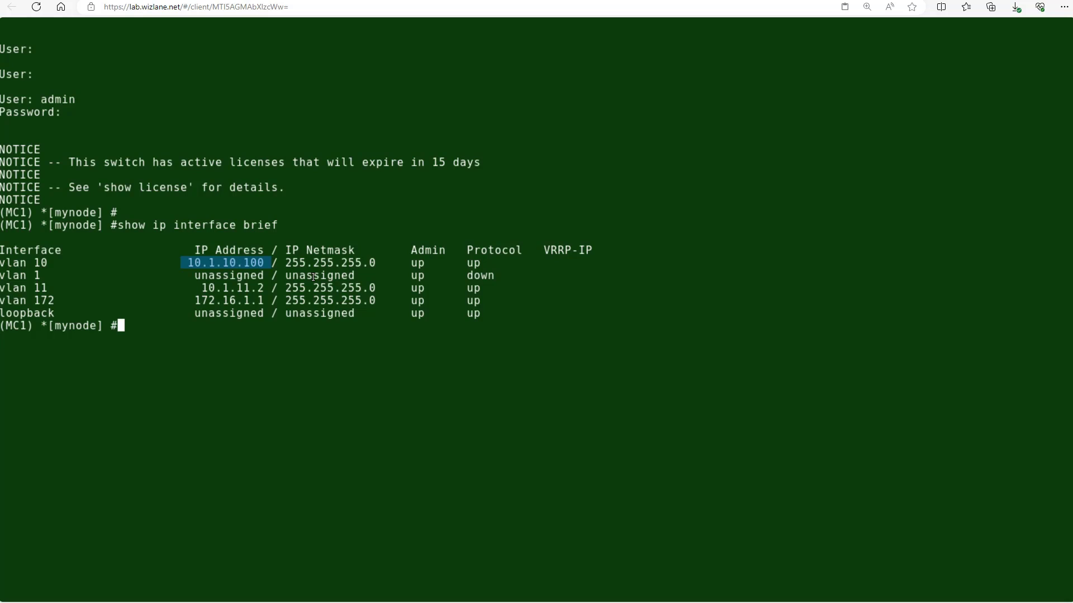
pyautogui.moveTo(382, 263); pyautogui.dragTo(286, 258)
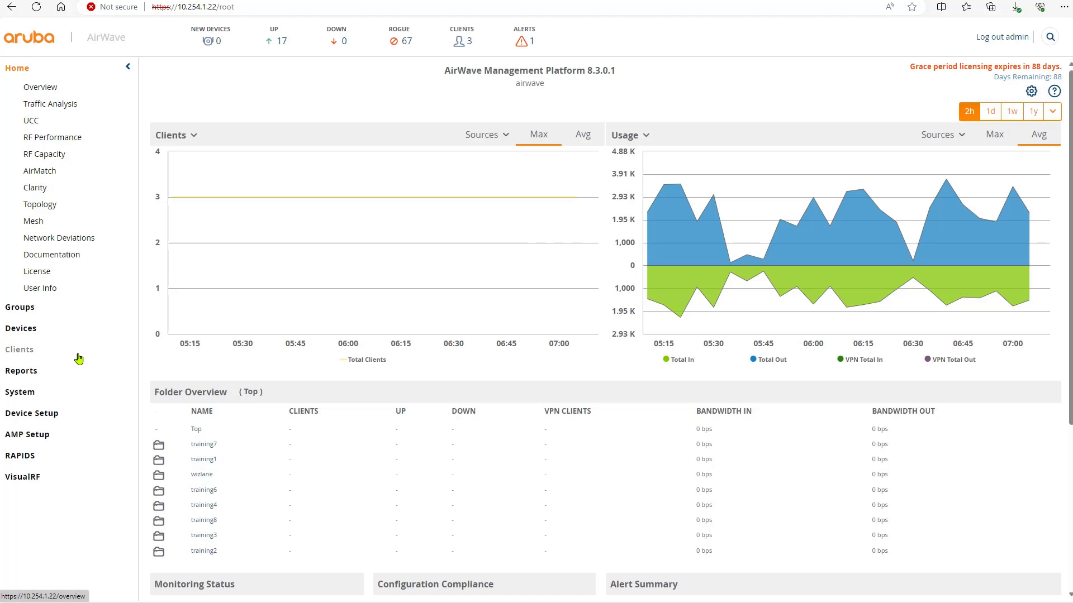
# Step: Look over the Device Setup Add and Communication pages, ending on Device Setup > Discover
pyautogui.click(61, 414)
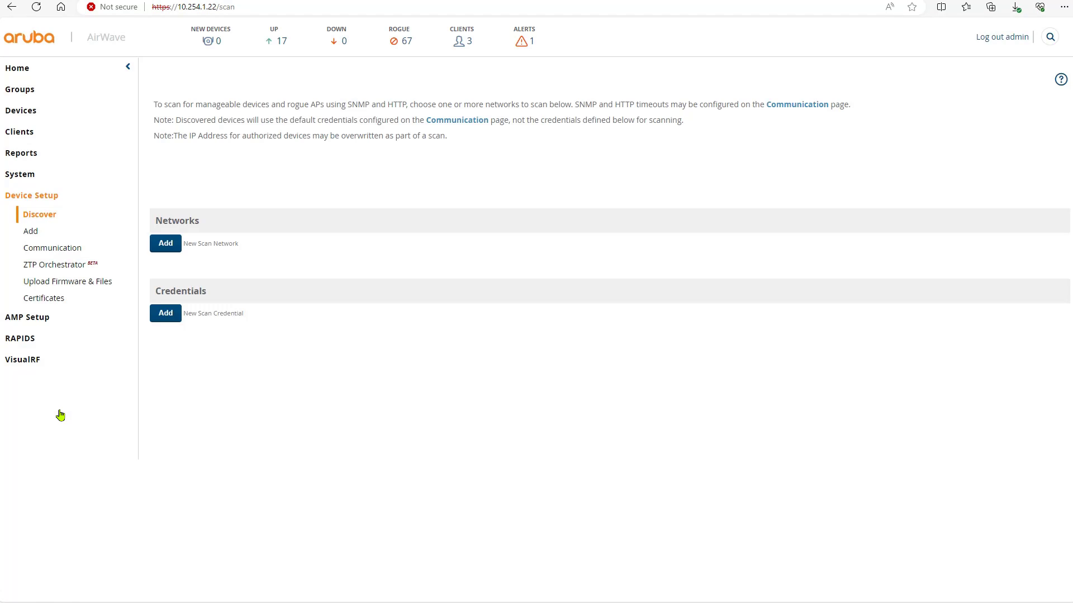
pyautogui.click(39, 233)
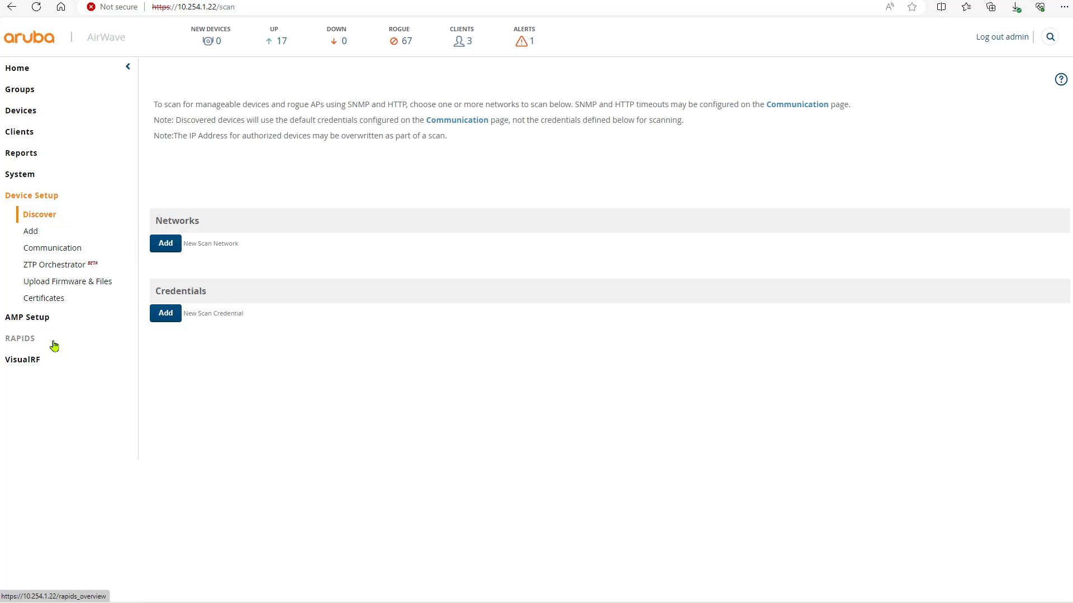
pyautogui.click(32, 232)
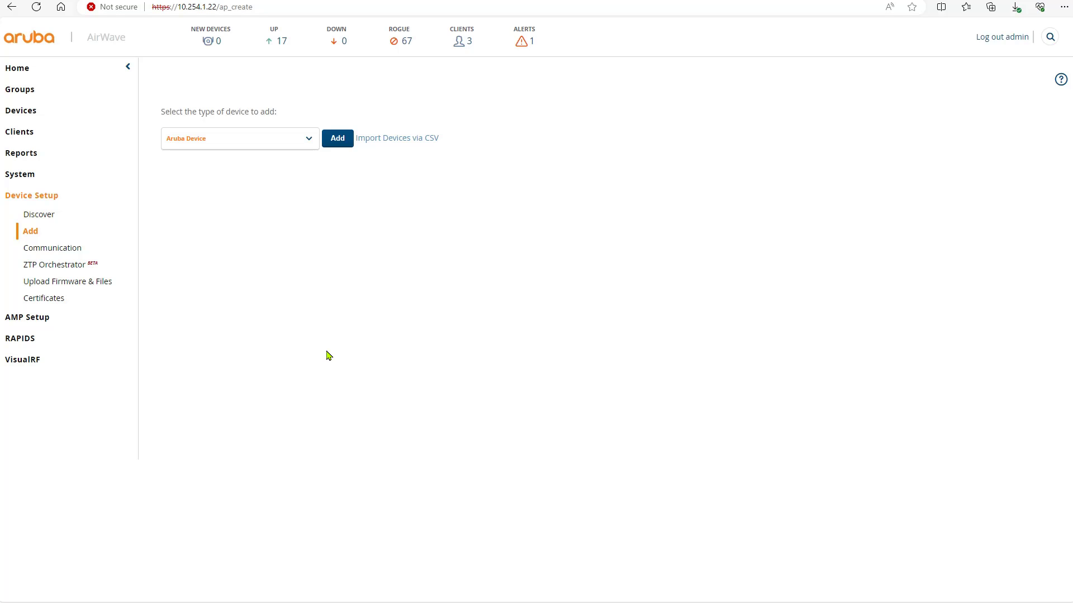
pyautogui.click(71, 253)
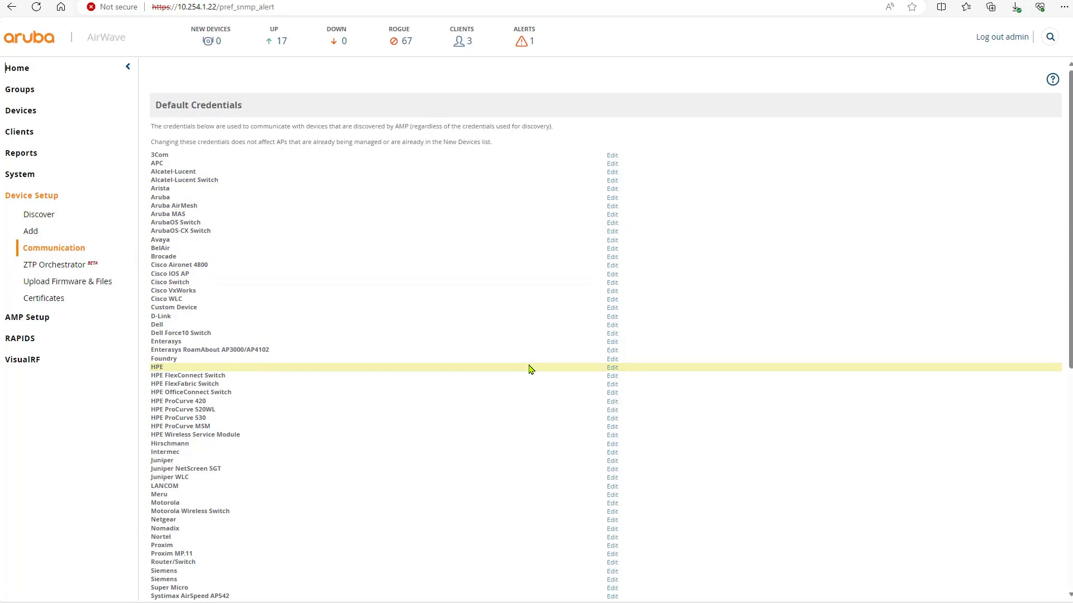
pyautogui.click(41, 224)
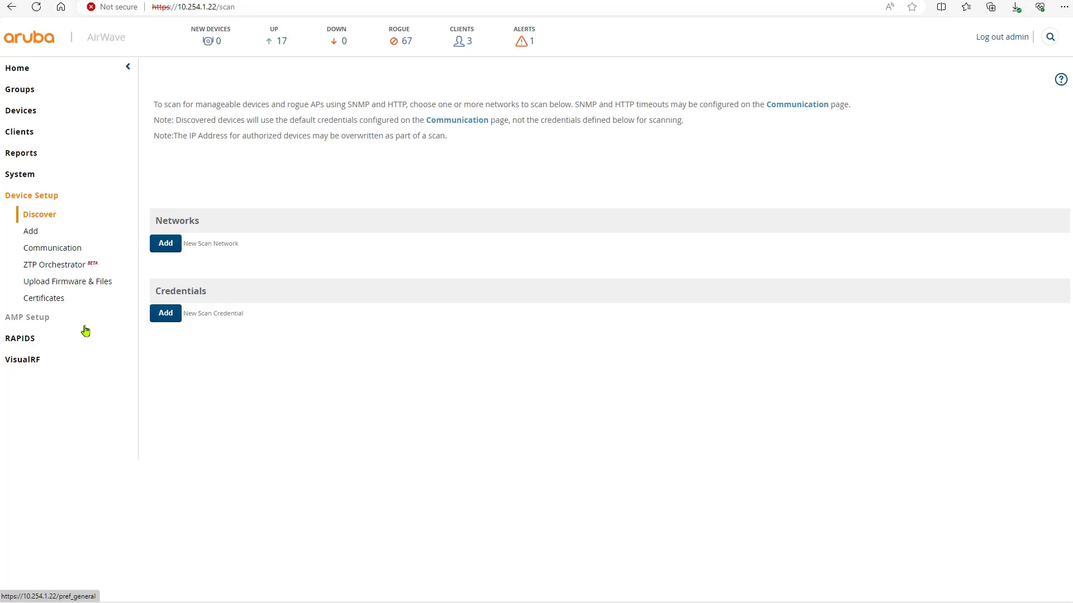
# Step: Add scan network 'lab network' for 10.1.10.0 with subnet mask 255.255.255.0
pyautogui.click(166, 243)
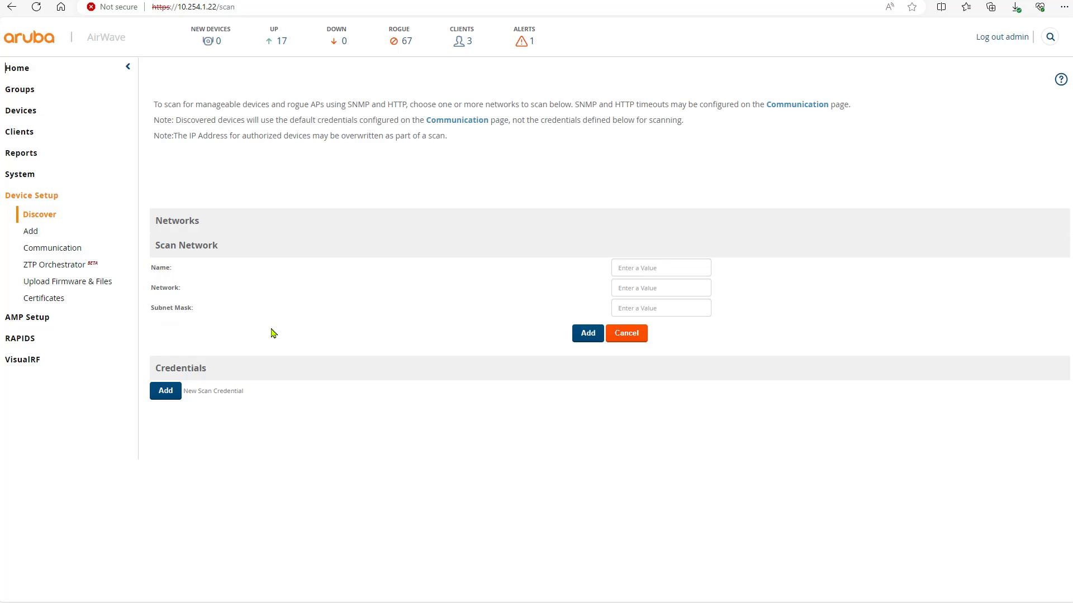
pyautogui.click(680, 269)
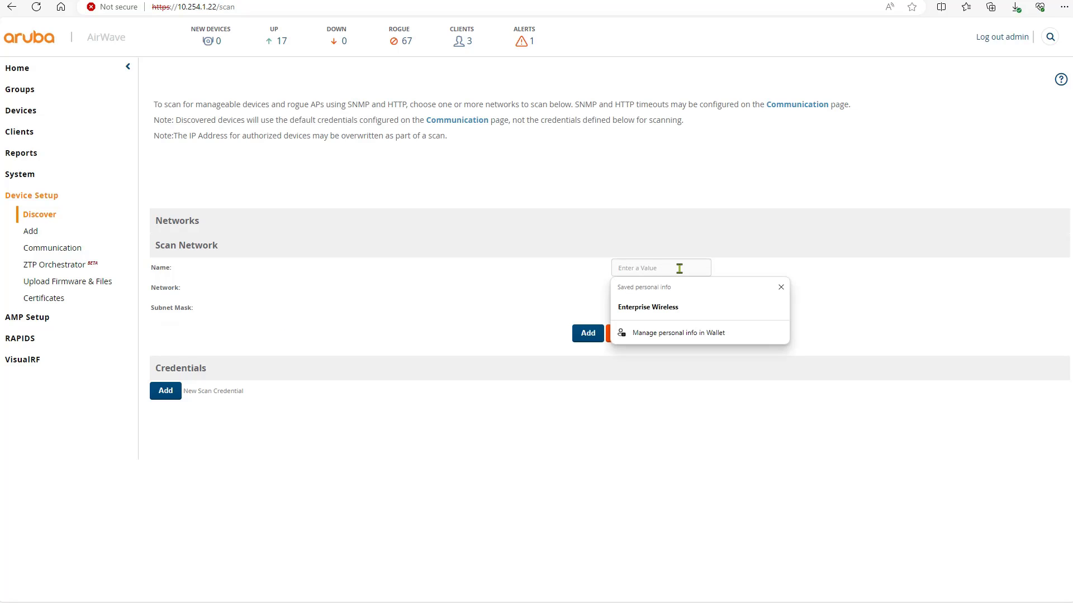
pyautogui.write('lab ')
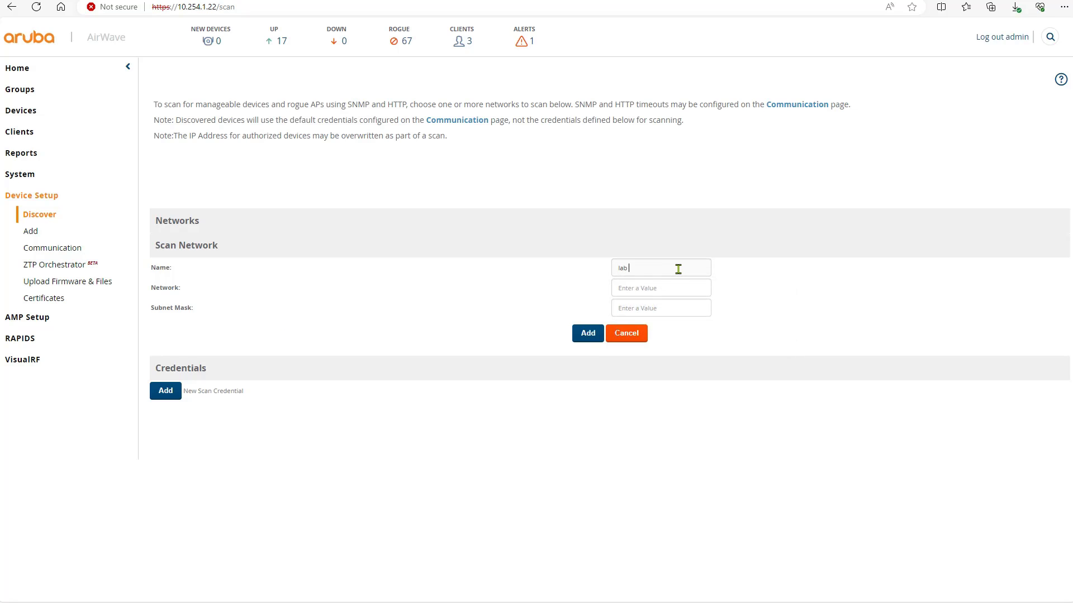
pyautogui.write('network')
pyautogui.press('Tab')
pyautogui.write('10.1.10.0')
pyautogui.press('Tab')
pyautogui.write('255.255.255.0')
pyautogui.click(593, 337)
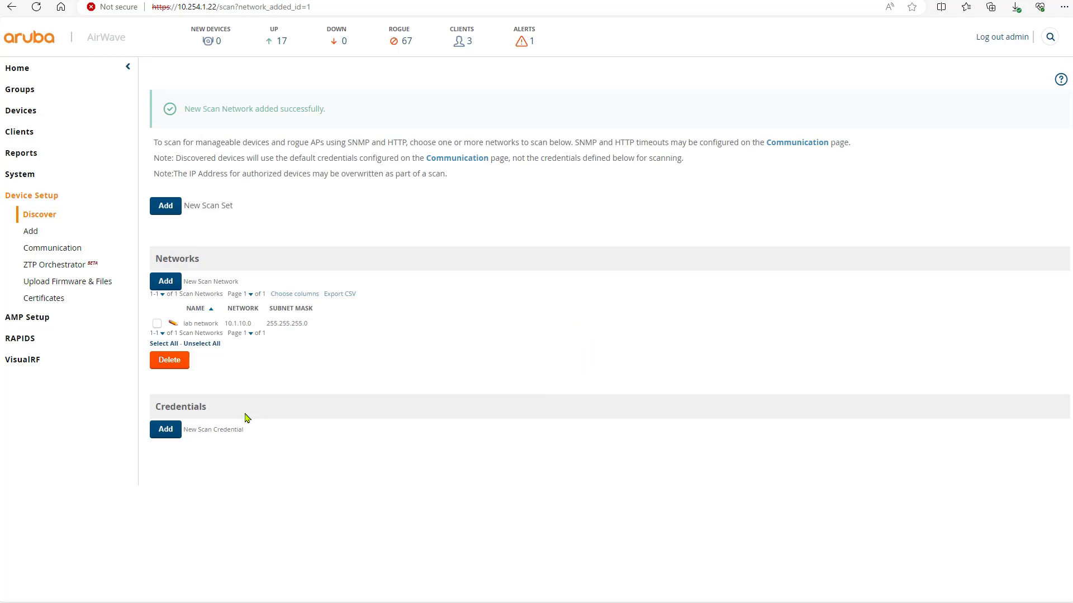
# Step: Create the SNMPv2 scan credential 'snmp lab' with its community string
pyautogui.click(168, 430)
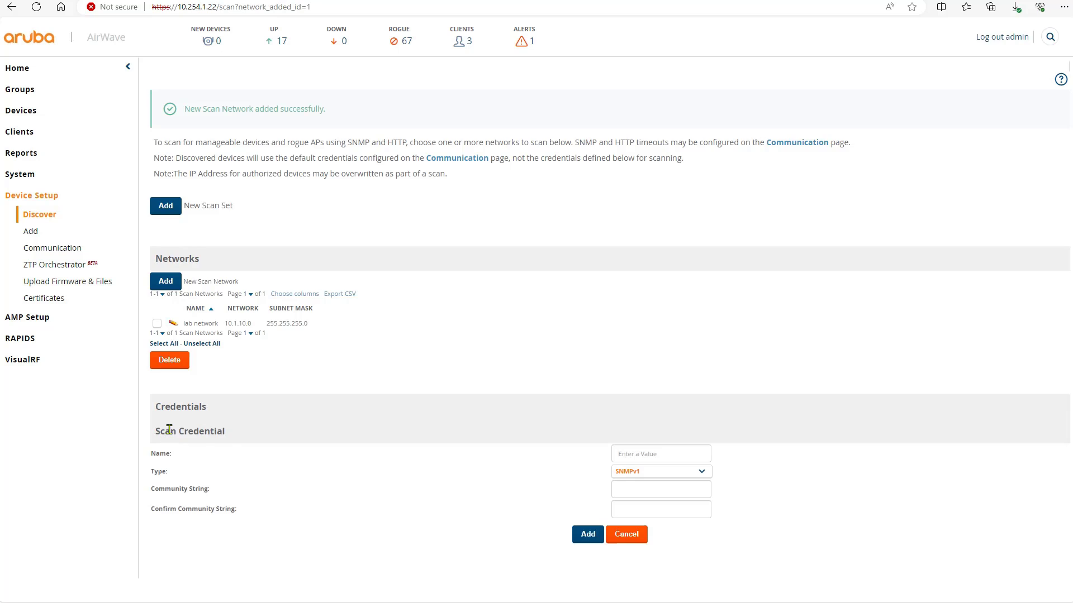
pyautogui.click(656, 452)
pyautogui.click(561, 462)
pyautogui.click(651, 472)
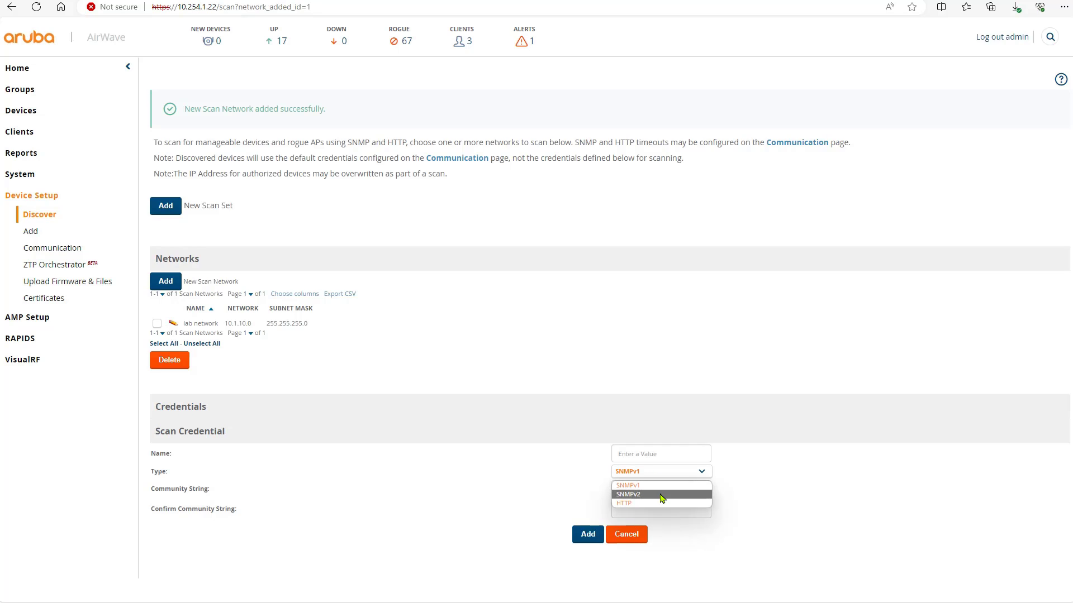
pyautogui.click(658, 494)
pyautogui.click(663, 455)
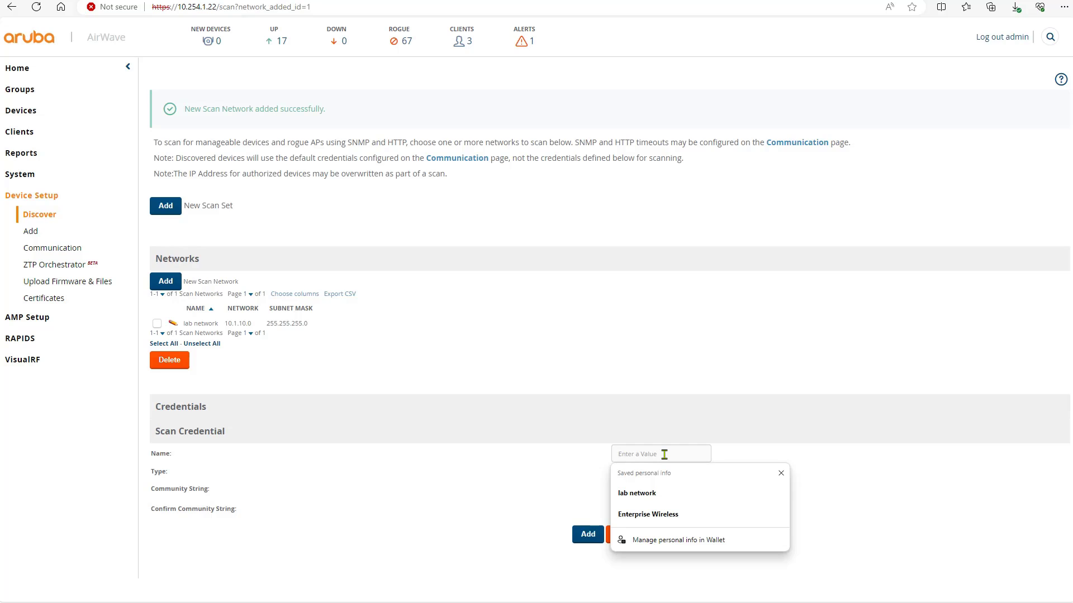
pyautogui.write('snmp')
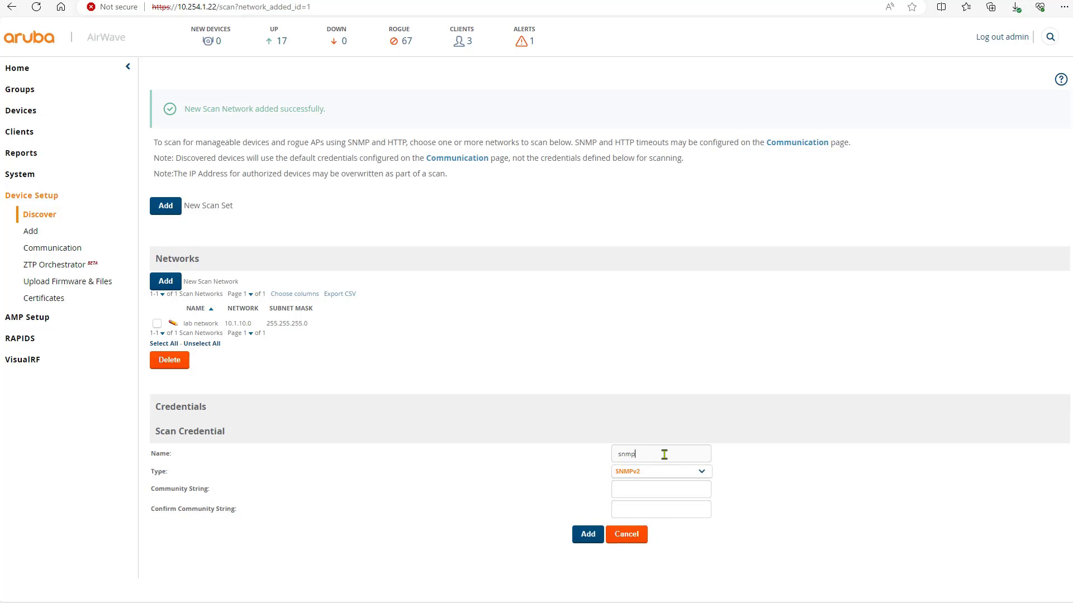
pyautogui.write(' lab')
pyautogui.click(642, 492)
pyautogui.click(703, 510)
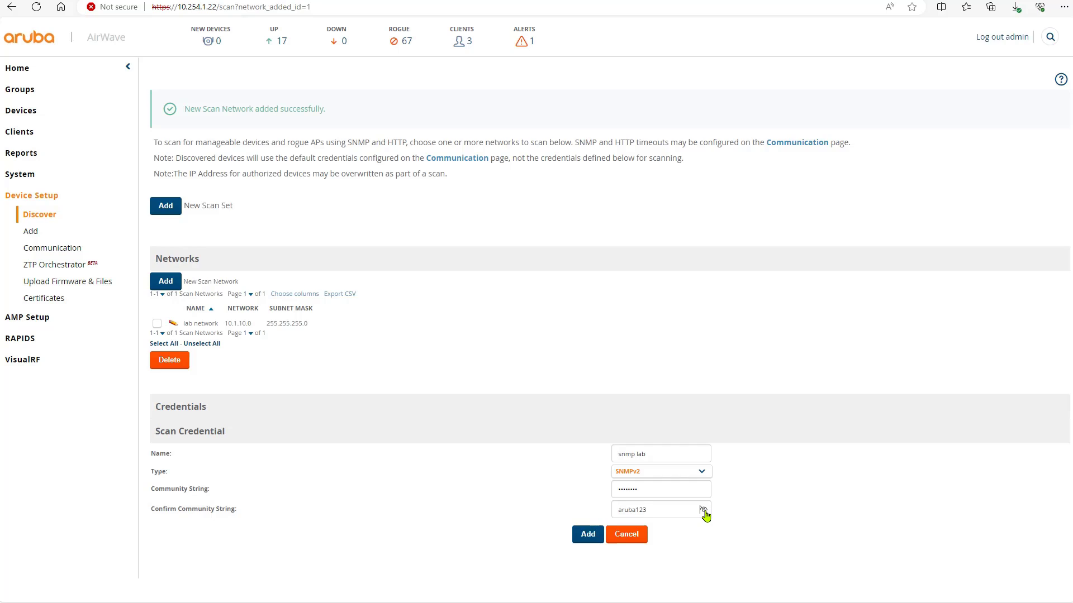
pyautogui.click(587, 536)
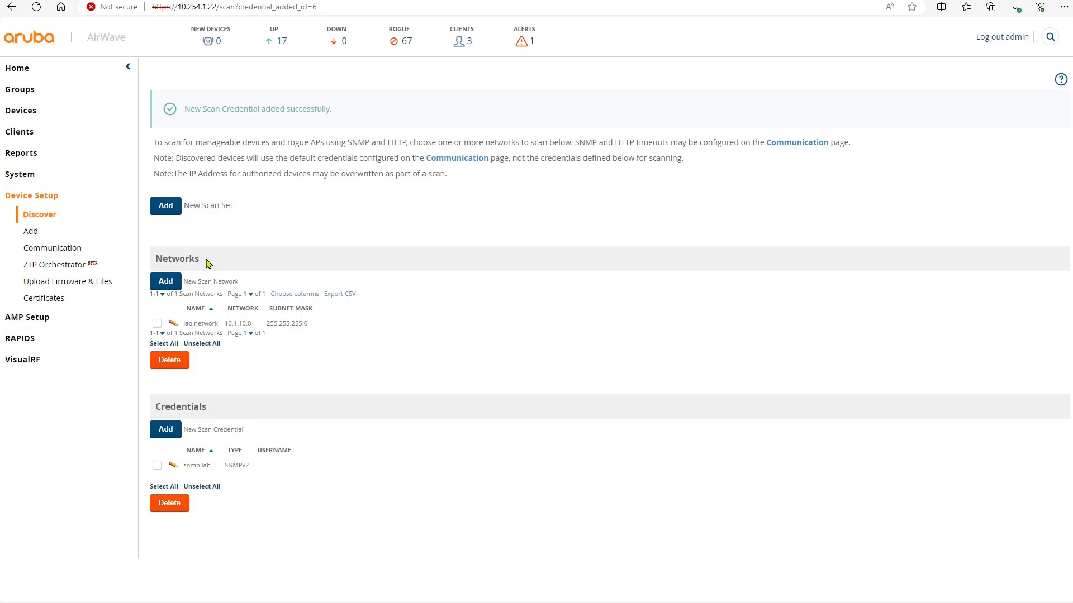
pyautogui.moveTo(209, 259); pyautogui.dragTo(159, 257)
# Step: Save a scan set pairing 'lab network' with the 'snmp lab' credential and select its row
pyautogui.click(246, 239)
pyautogui.click(166, 209)
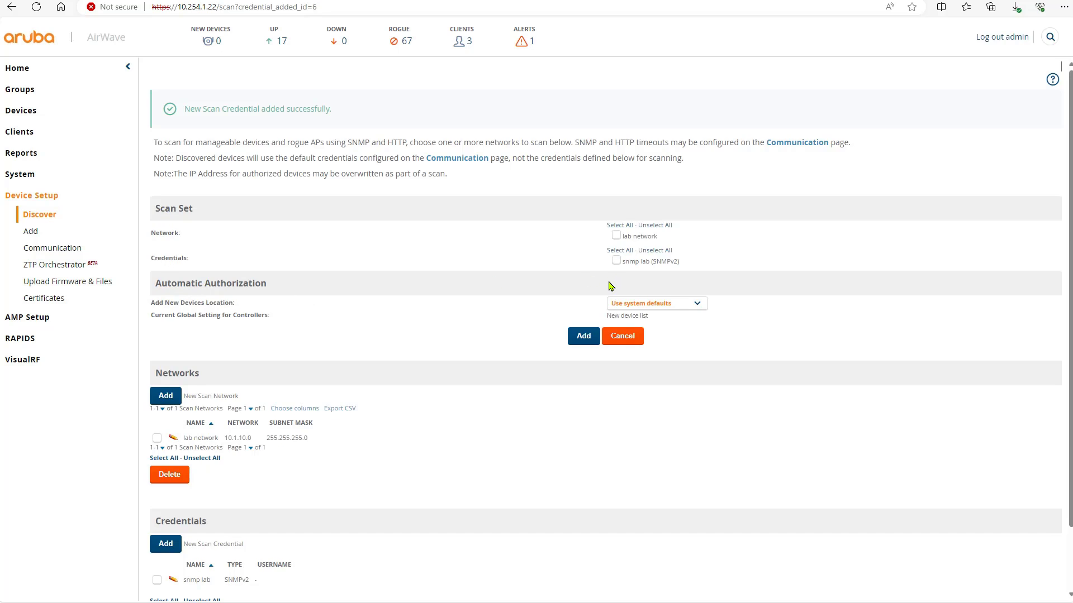
pyautogui.click(616, 236)
pyautogui.click(616, 261)
pyautogui.click(583, 337)
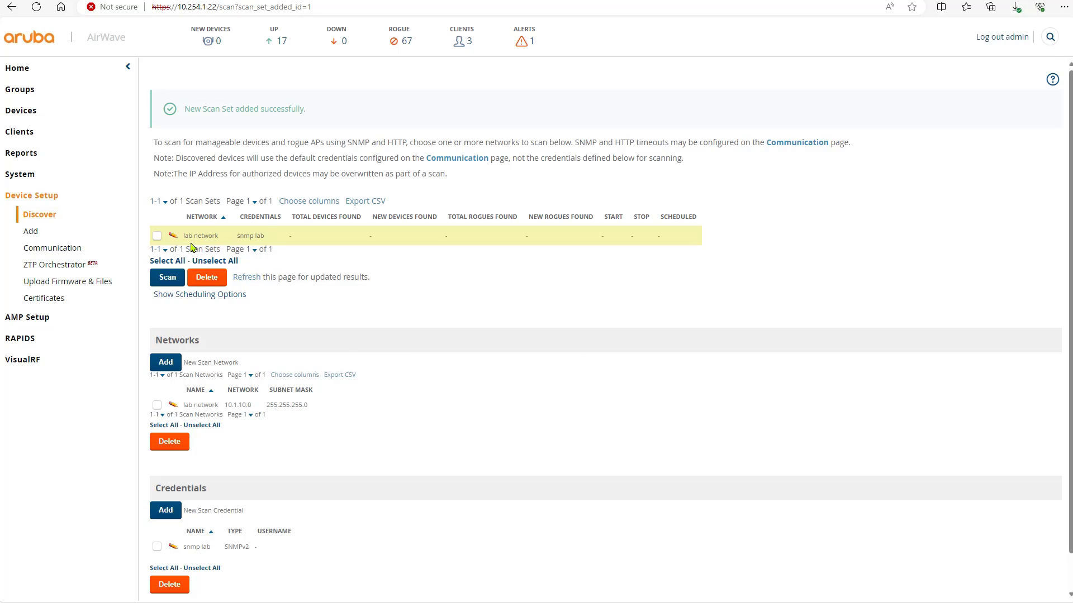
pyautogui.click(157, 236)
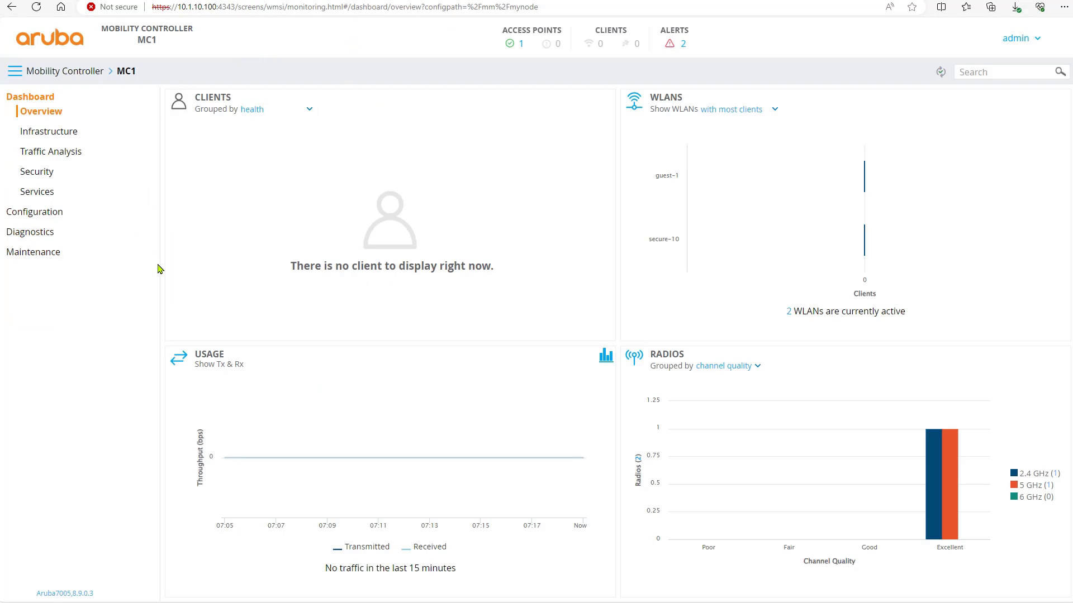
# Step: Enable Connect to AirWave on the controller with server address 10.254.1.22
pyautogui.click(47, 212)
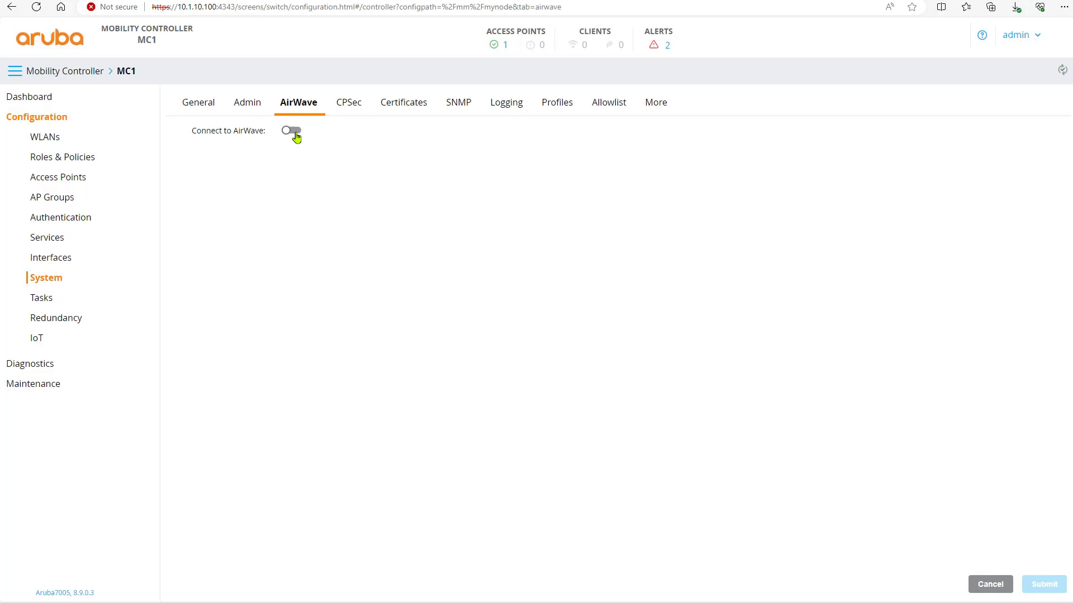
pyautogui.click(292, 132)
pyautogui.click(332, 156)
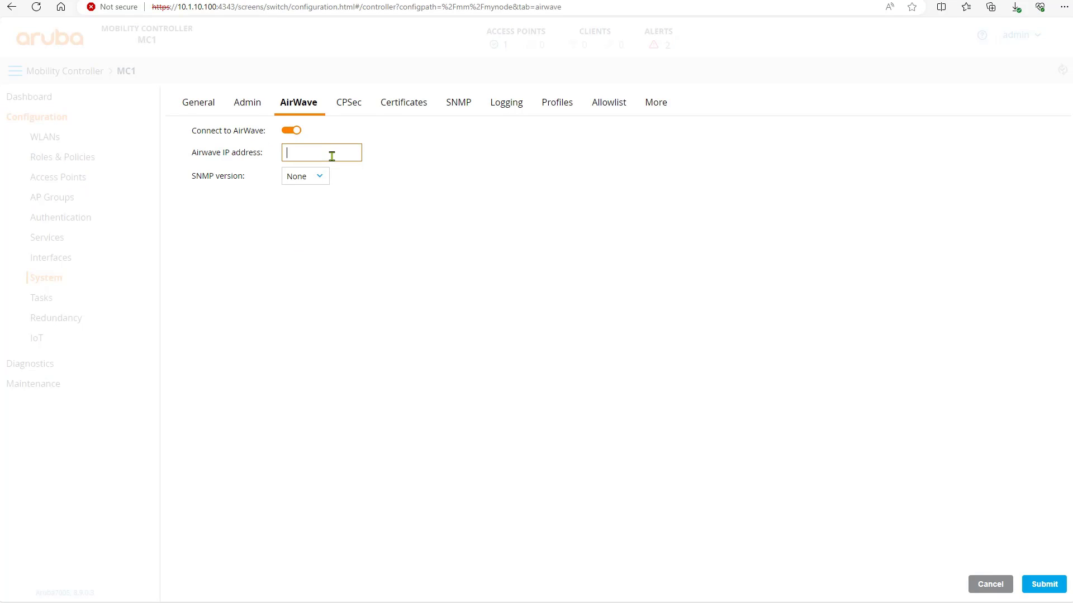
pyautogui.write('10.254.1.22')
# Step: Choose SNMP v2 with a new community string, submit, and view the SNMP settings
pyautogui.click(325, 182)
pyautogui.click(306, 205)
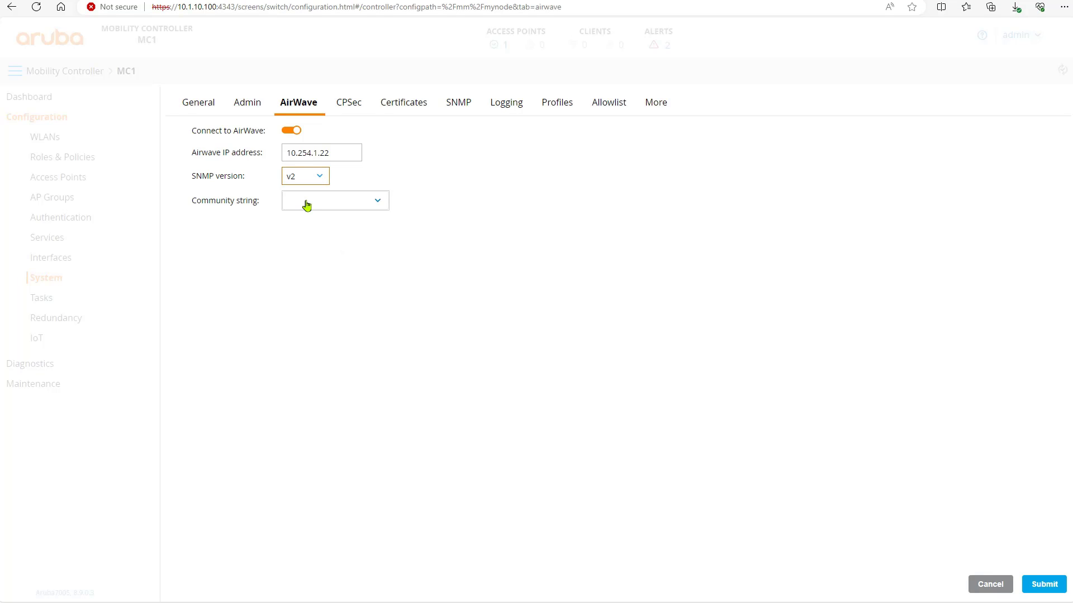
pyautogui.click(305, 207)
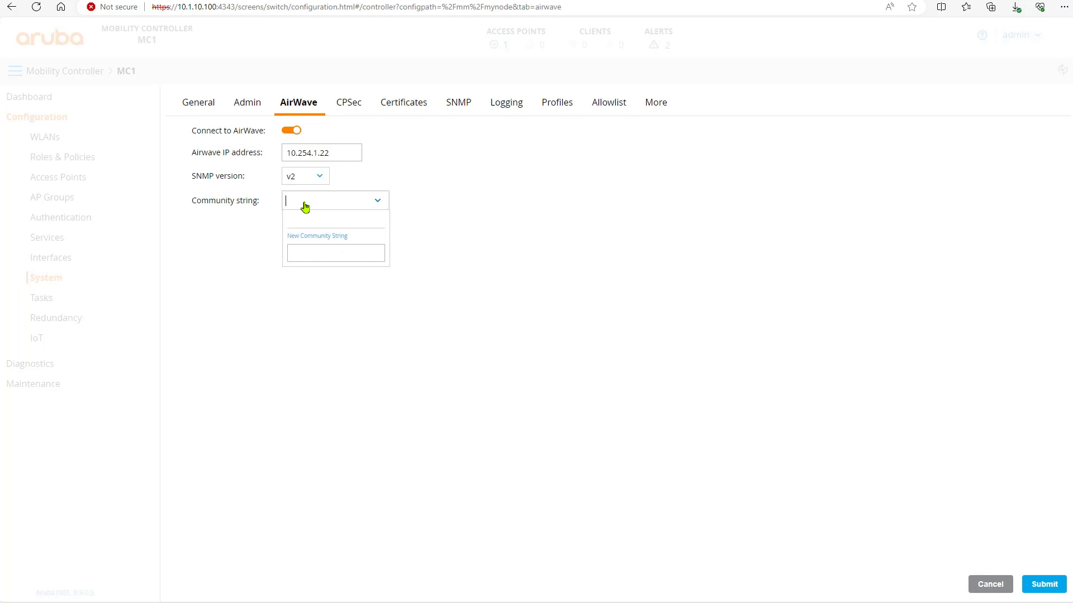
pyautogui.click(306, 251)
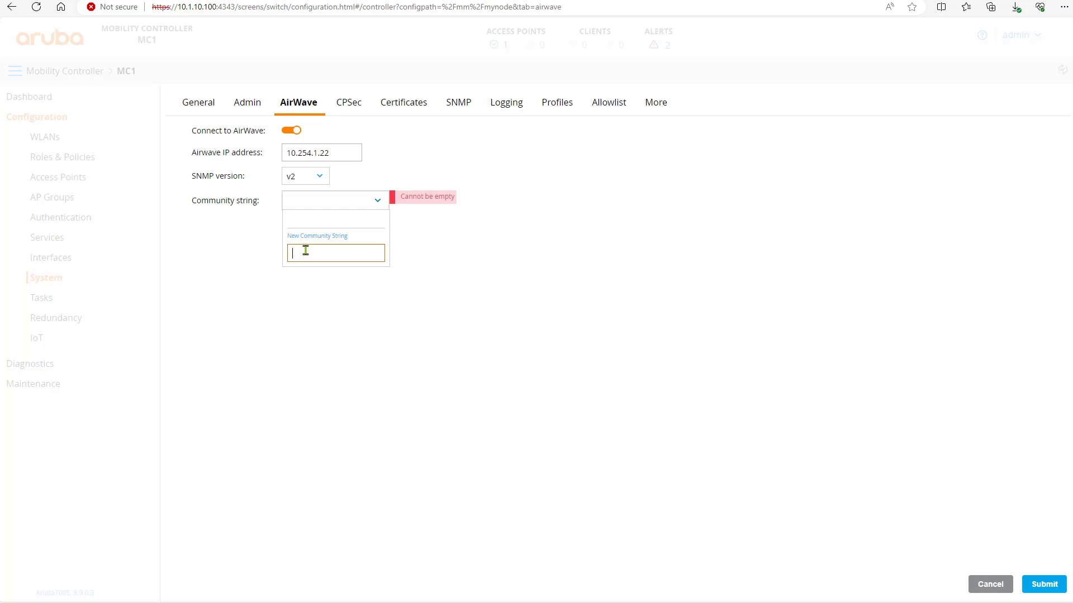
pyautogui.write('aruba123')
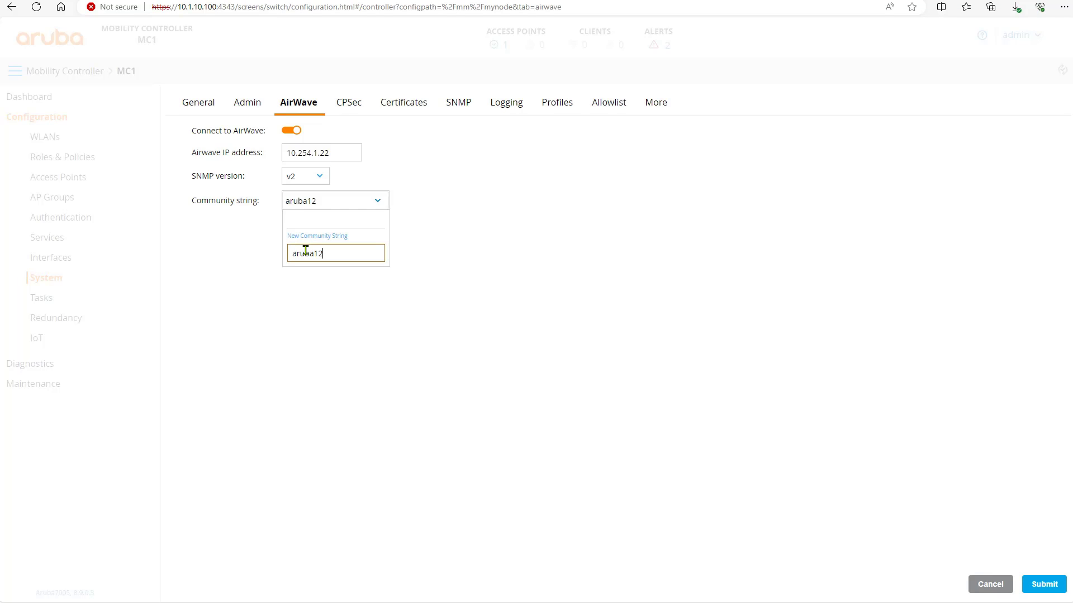
pyautogui.click(333, 296)
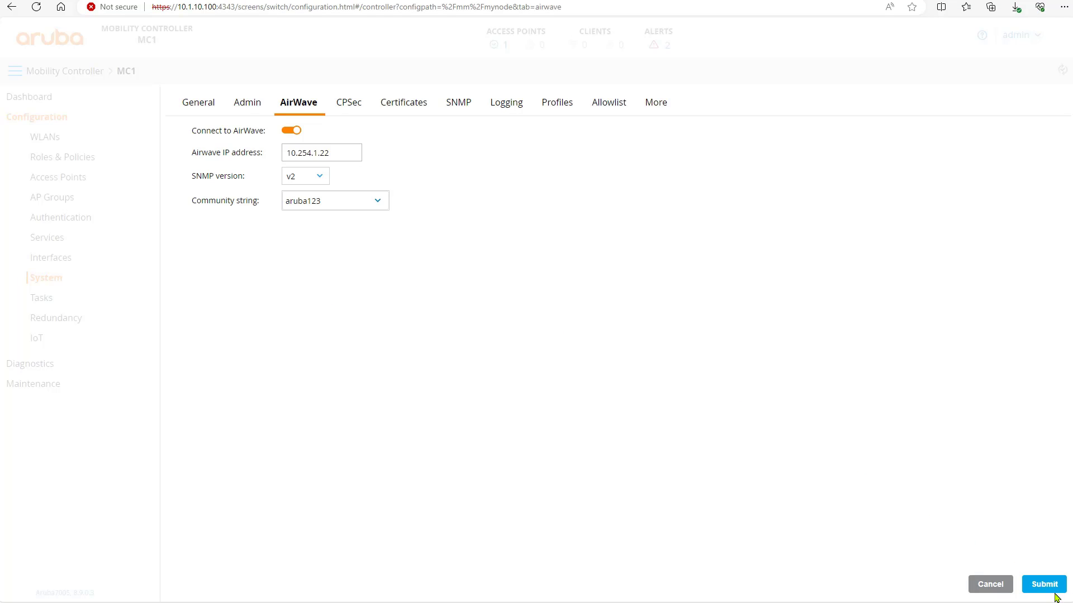
pyautogui.click(1036, 585)
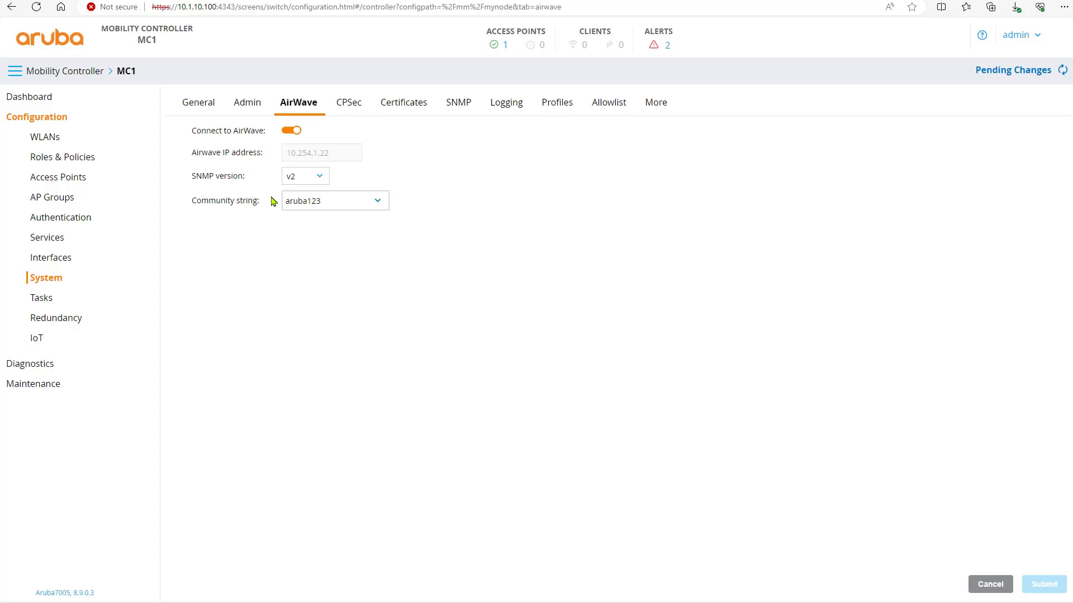
pyautogui.click(458, 109)
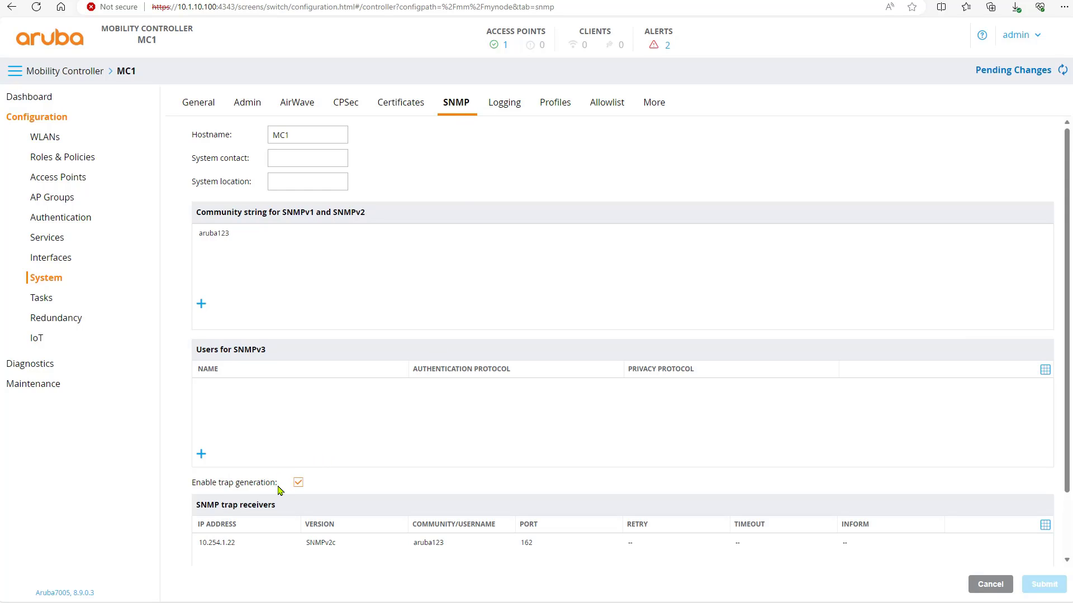
pyautogui.moveTo(279, 490); pyautogui.dragTo(187, 490)
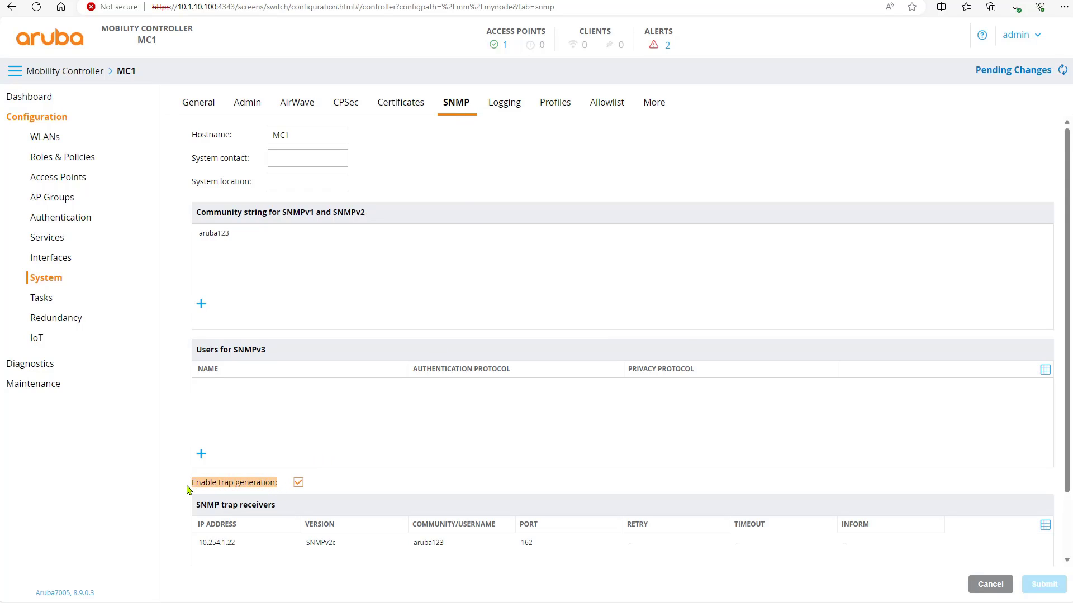
pyautogui.click(324, 488)
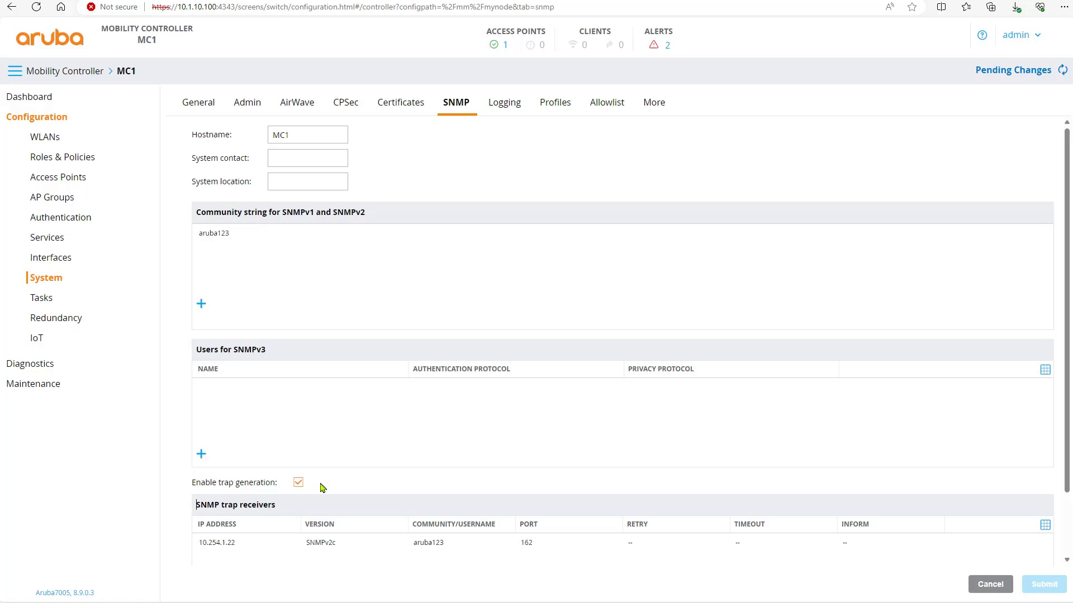
pyautogui.scroll(-2, 323, 488)
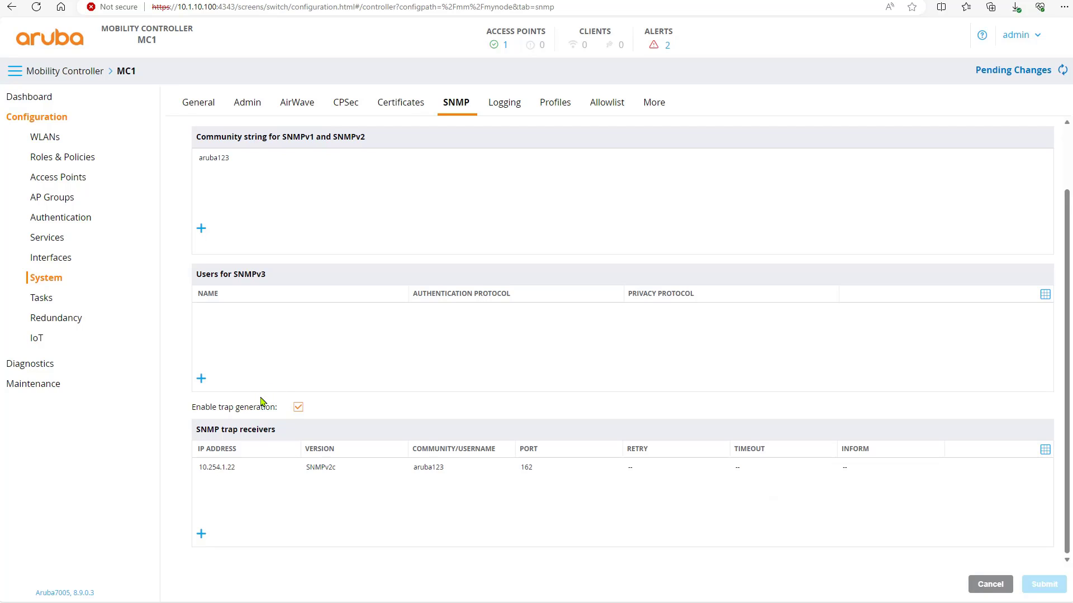
pyautogui.scroll(2, 359, 341)
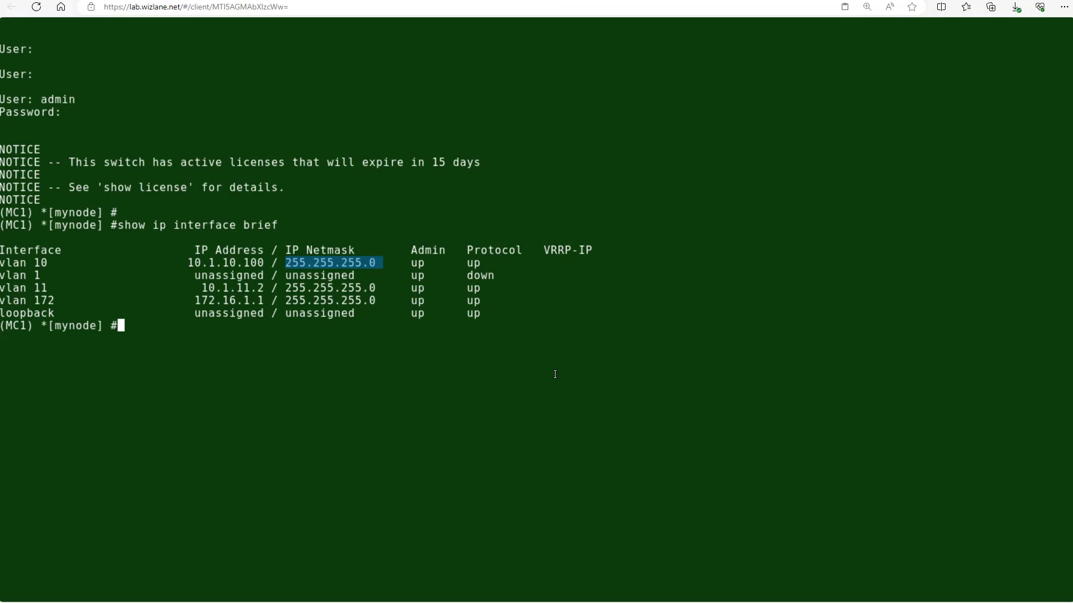
# Step: Run 'show configuration pending' and highlight the community, trap port 162 and mgmt-server lines
pyautogui.click(604, 408)
pyautogui.press('Return')
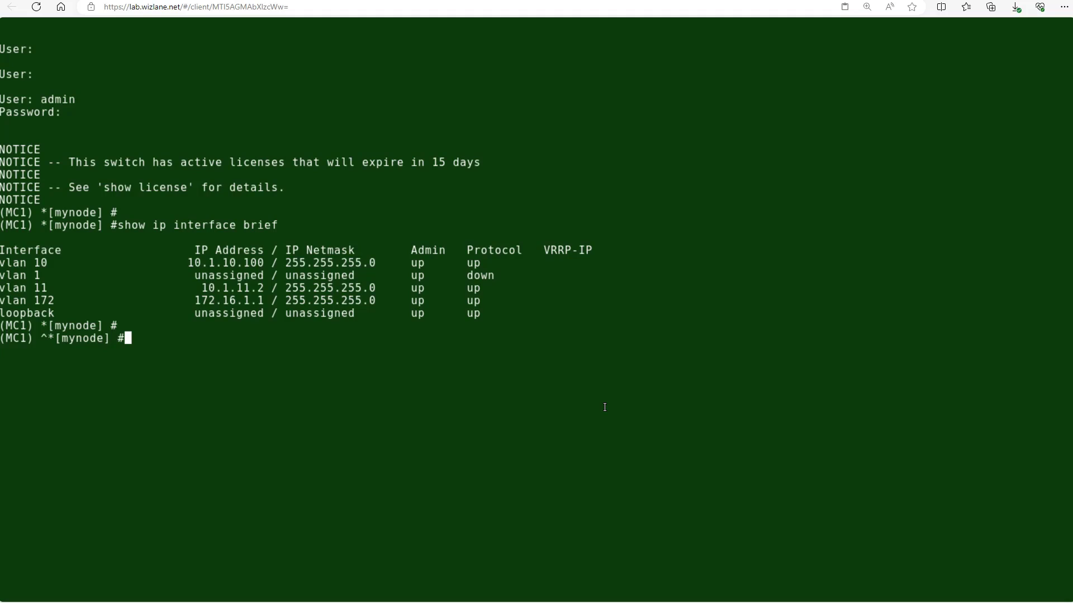
pyautogui.write('show configuration pending')
pyautogui.press('Return')
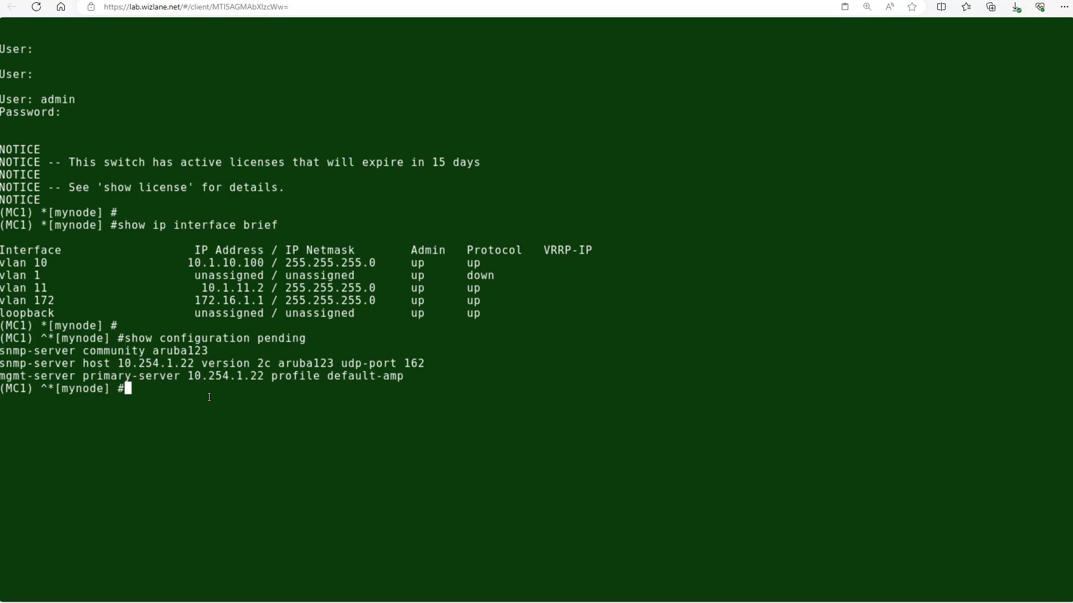
pyautogui.moveTo(14, 354); pyautogui.dragTo(223, 355)
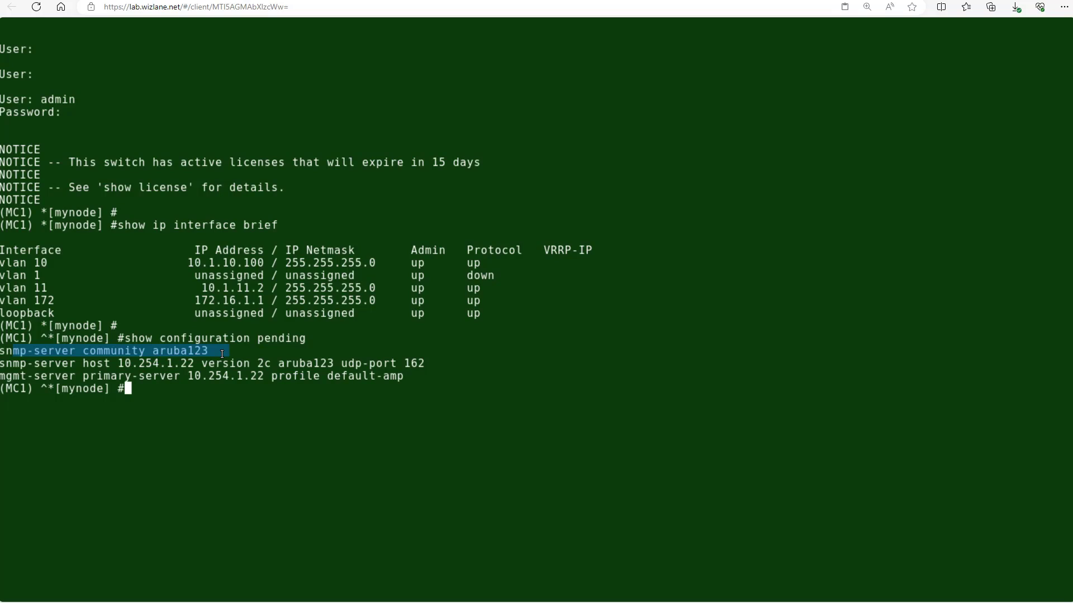
pyautogui.click(206, 356)
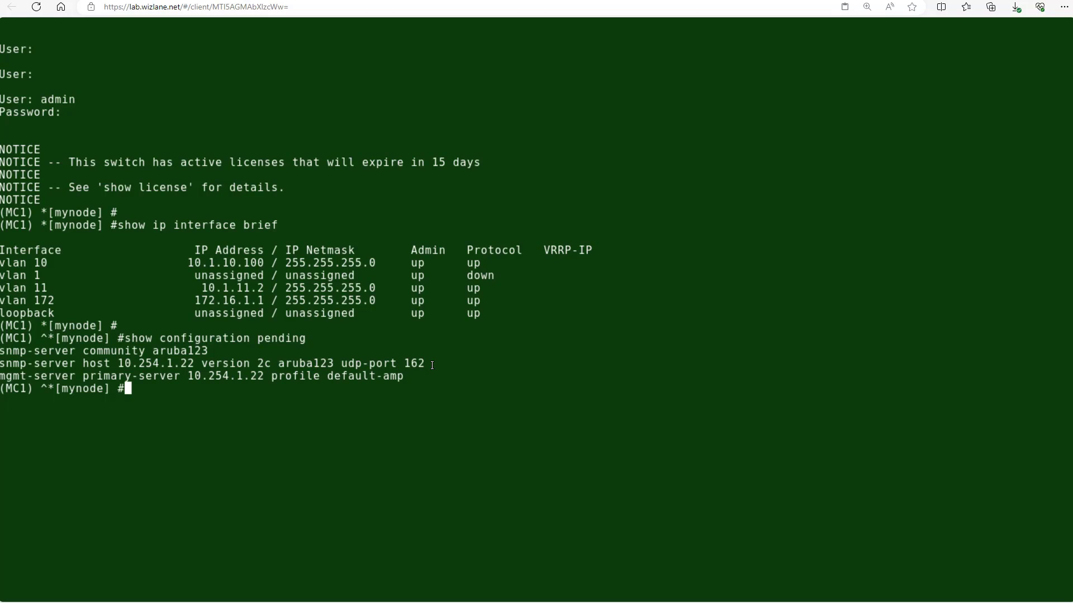
pyautogui.moveTo(432, 365); pyautogui.dragTo(343, 365)
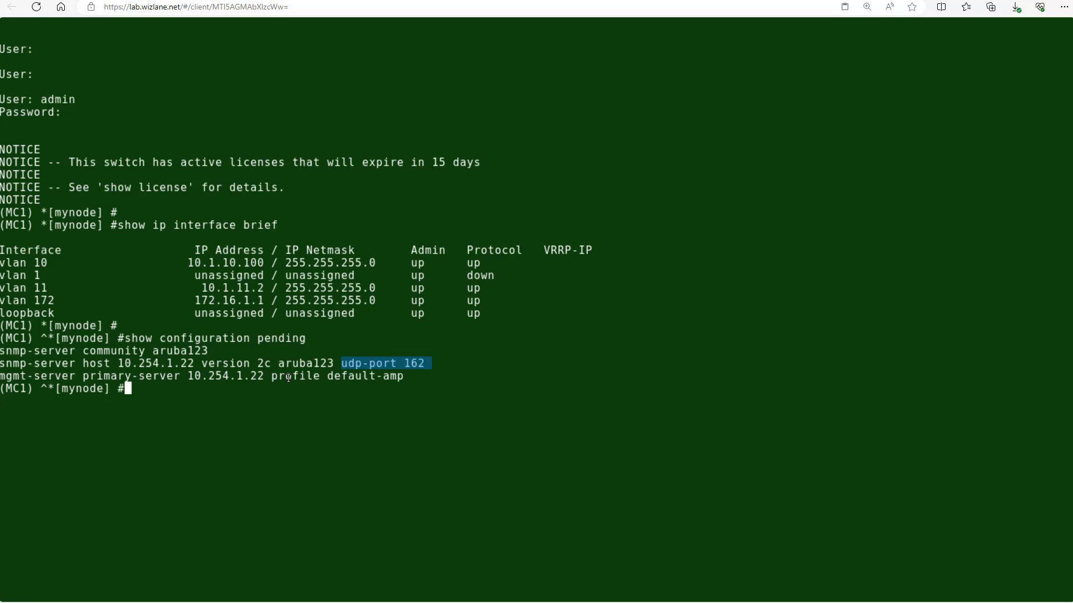
pyautogui.moveTo(410, 376); pyautogui.dragTo(34, 374)
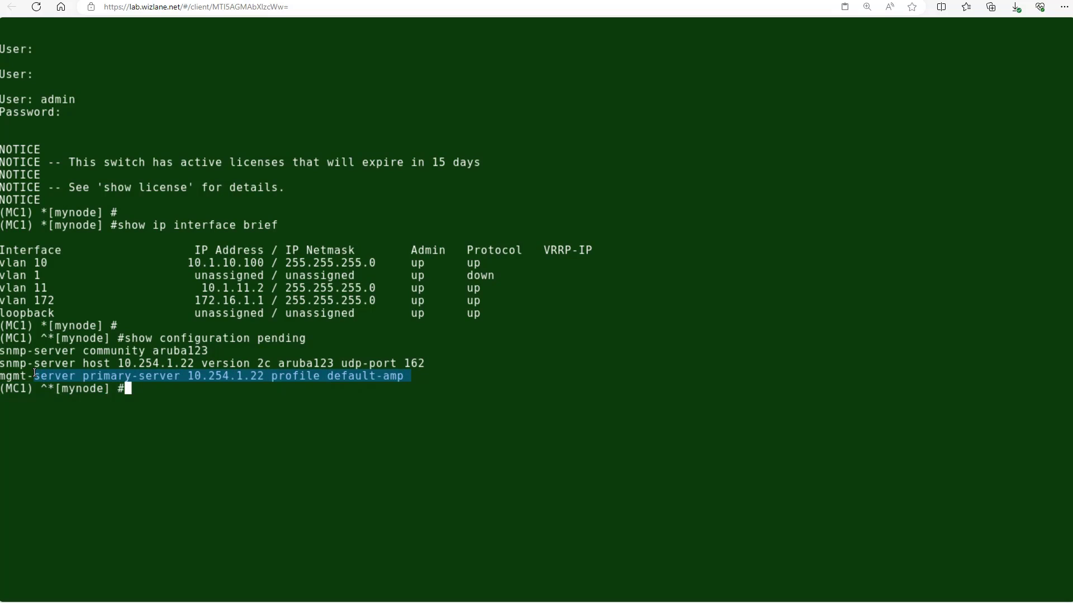
pyautogui.click(197, 401)
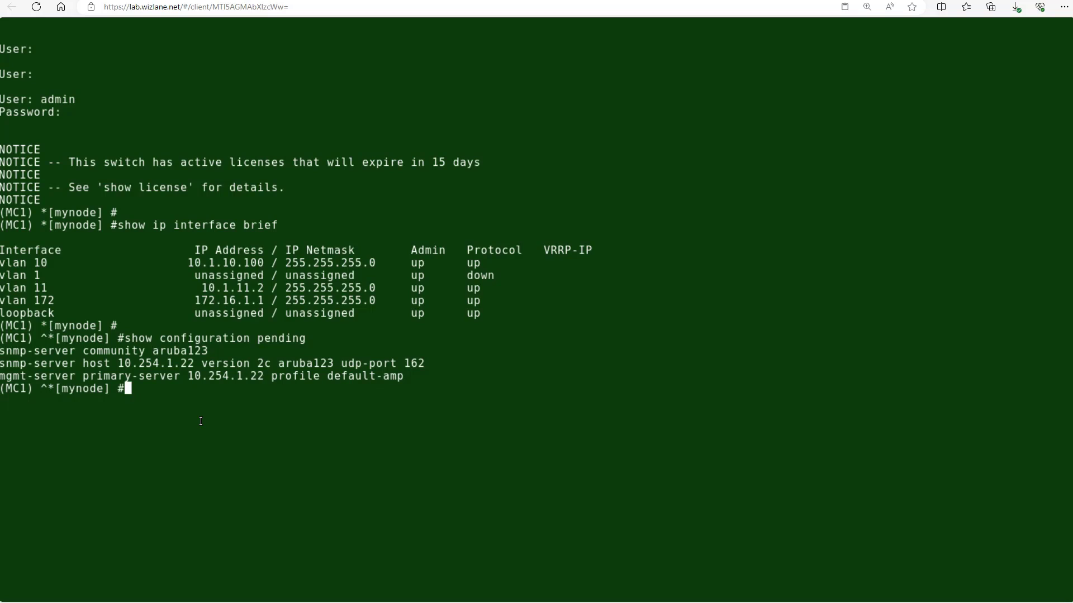
pyautogui.click(858, 1)
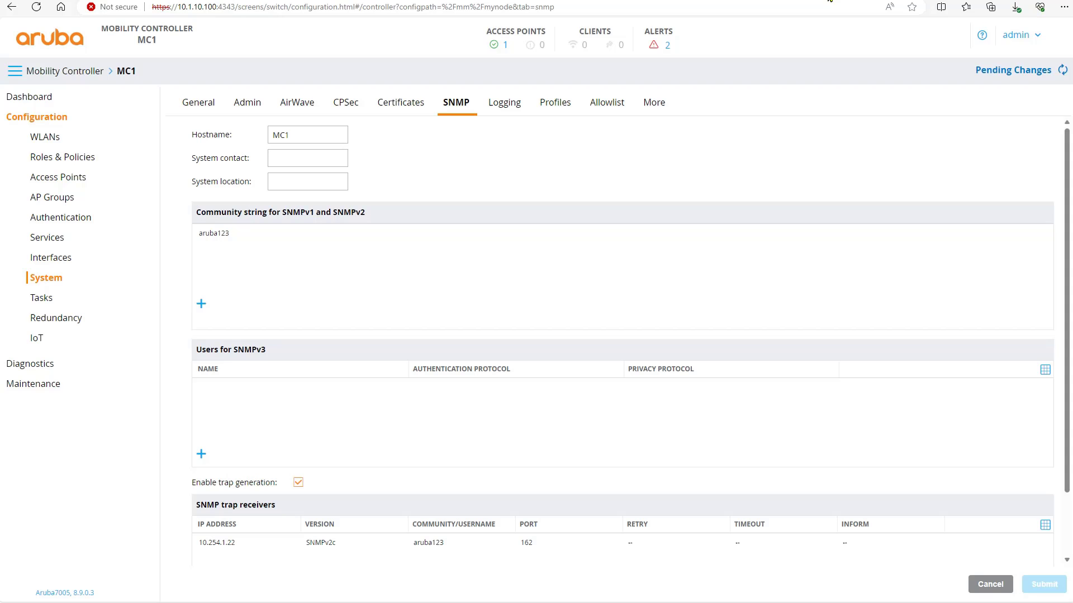
# Step: Review the pending changes, then save the controller configuration with 'write memory'
pyautogui.click(1005, 78)
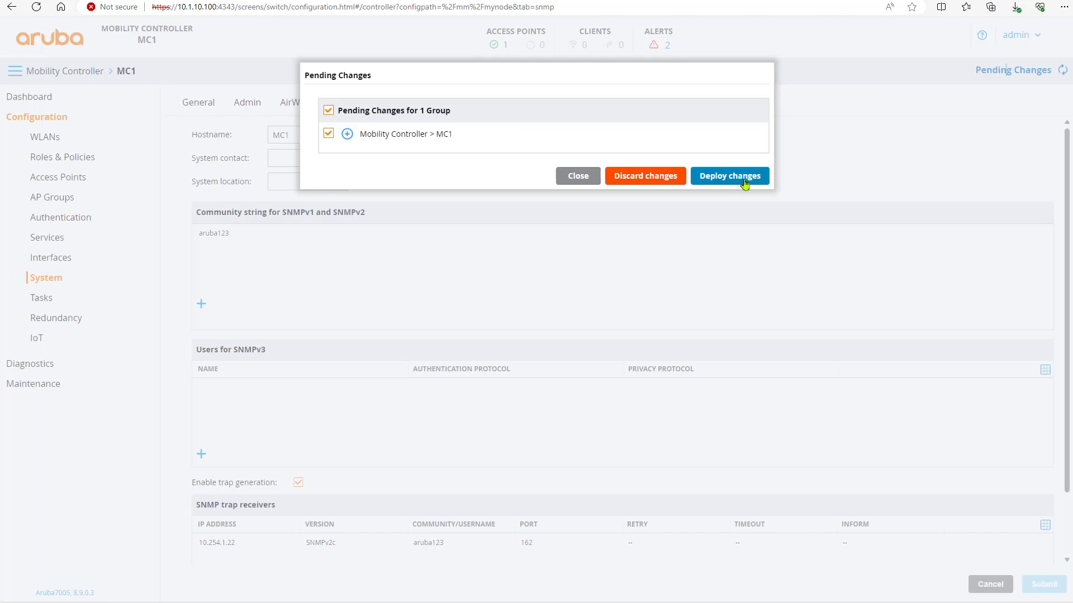
pyautogui.hotkey('ctrl', 'Tab')
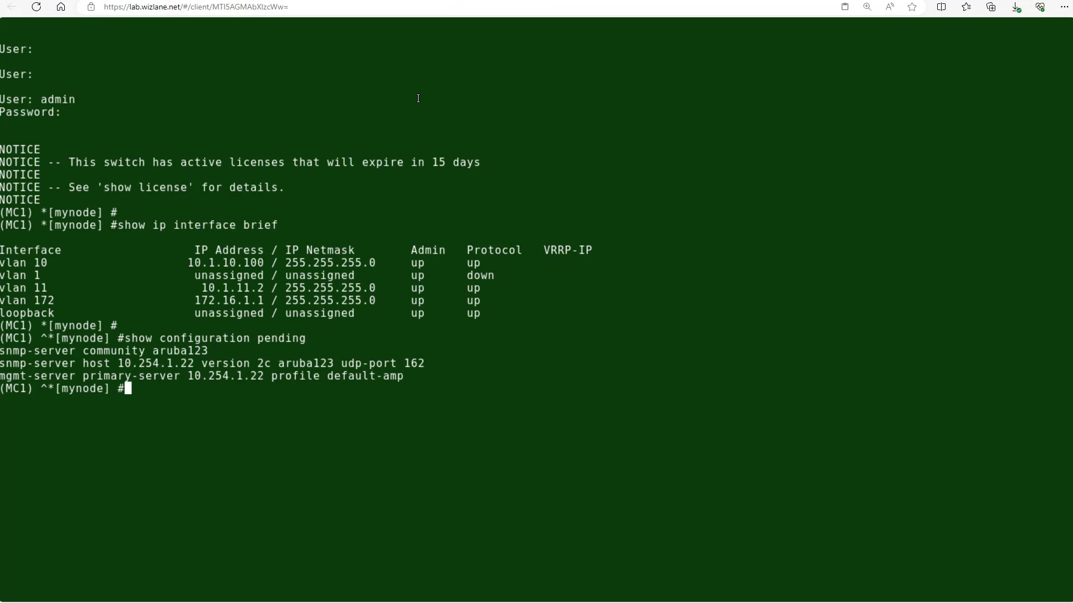
pyautogui.write('write memory')
pyautogui.press('Return')
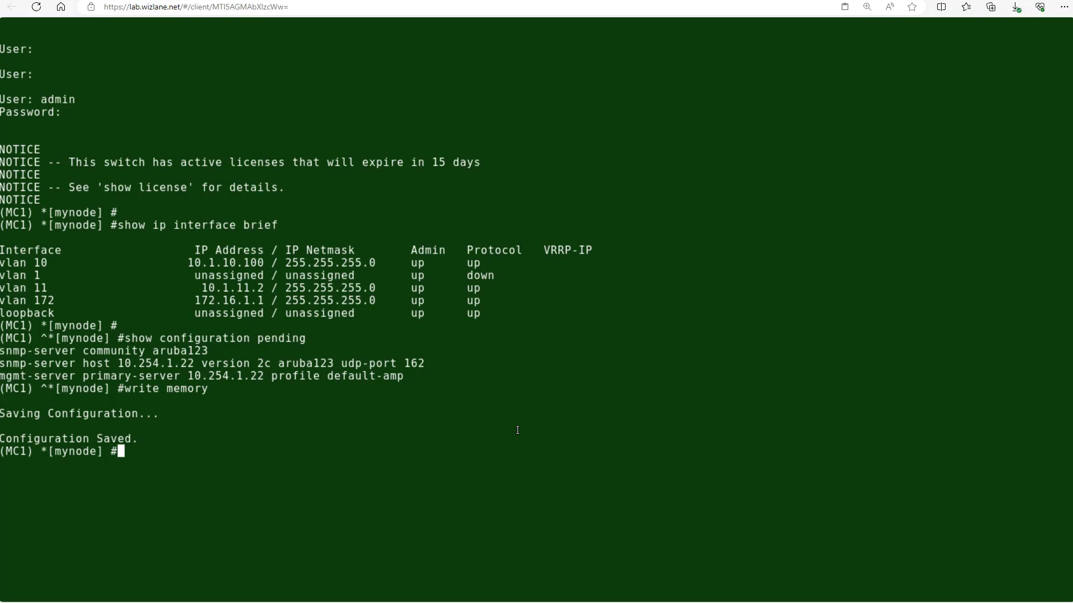
# Step: Close the Pending Changes dialog without deploying and reload the configuration page
pyautogui.hotkey('alt', 'Tab')
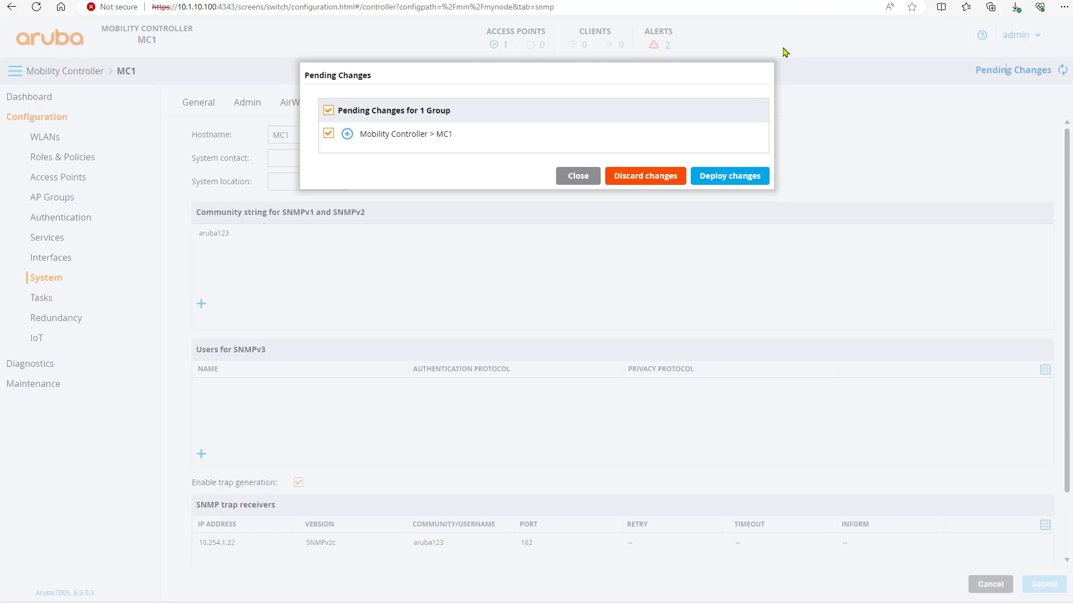
pyautogui.click(572, 177)
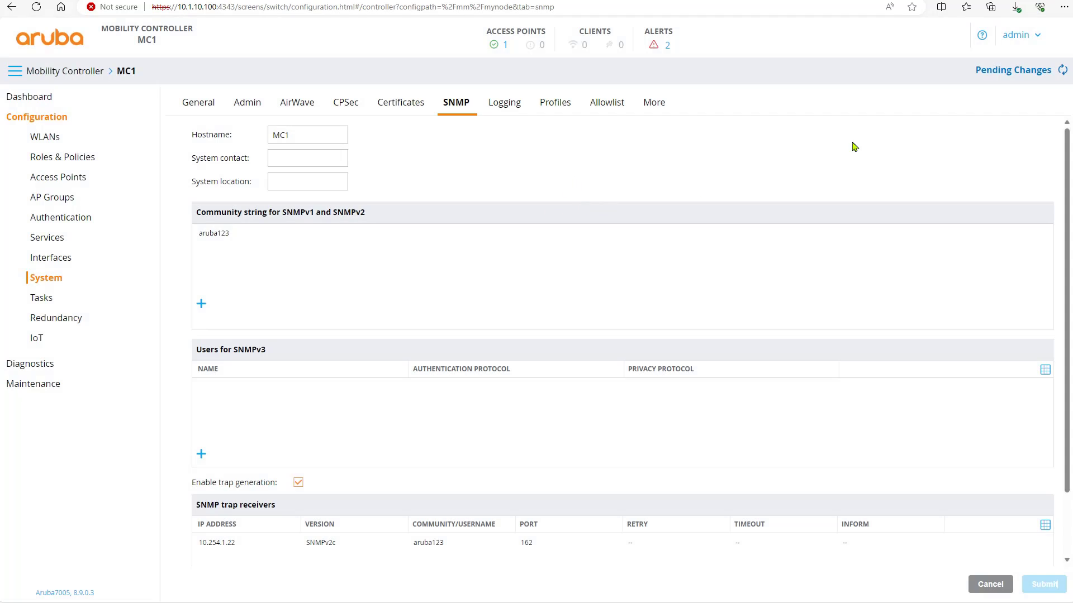
pyautogui.click(35, 6)
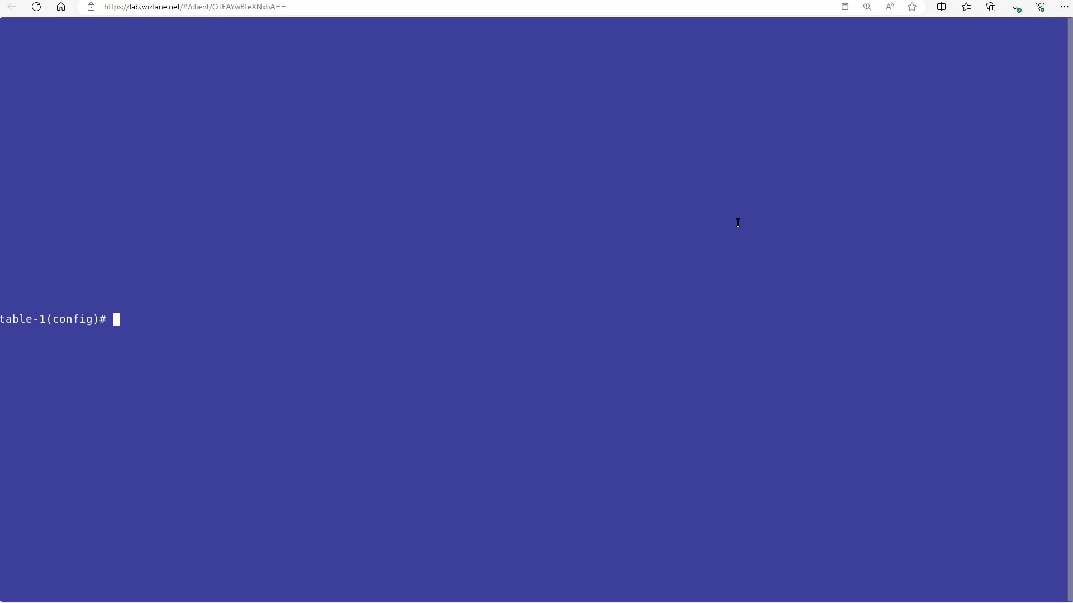
# Step: Run 'show modules' and highlight the 2930F-8G-PoE+-2SFP+ JL258A chassis model
pyautogui.write('show modules')
pyautogui.press('Return')
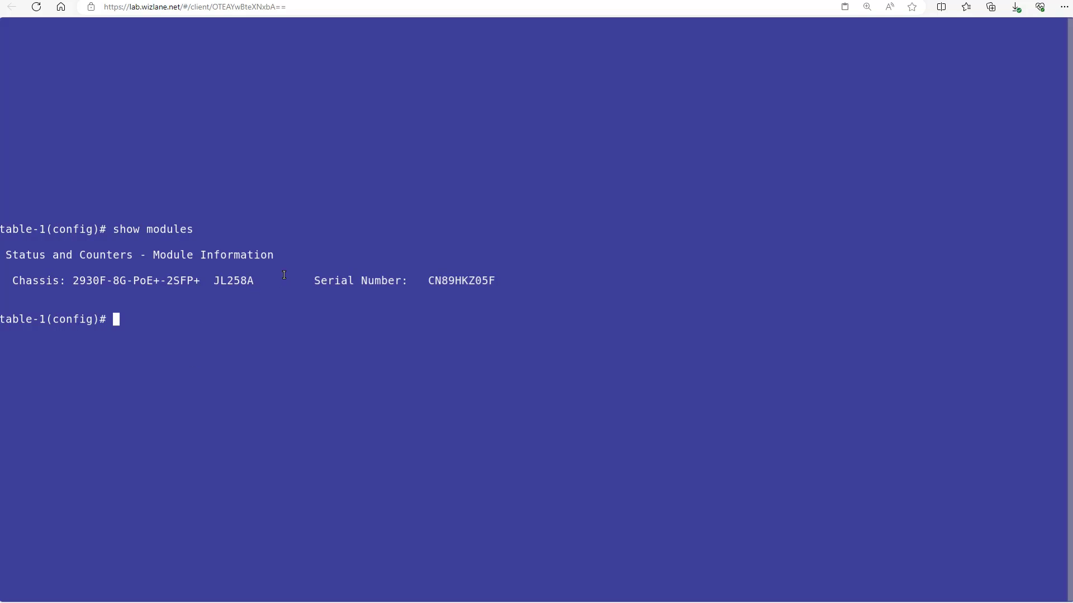
pyautogui.moveTo(261, 277); pyautogui.dragTo(61, 280)
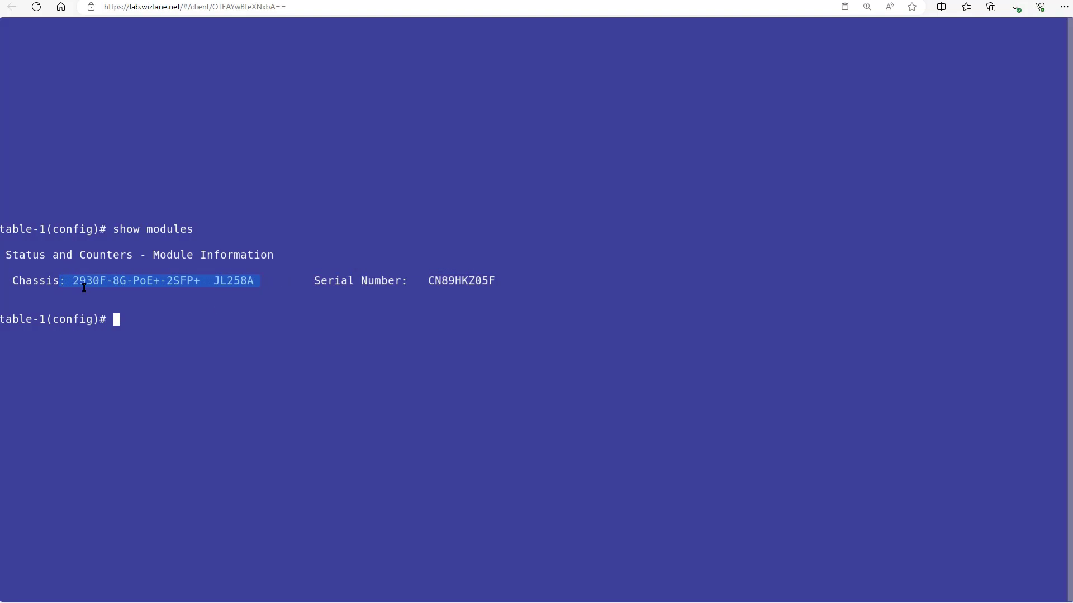
pyautogui.click(299, 370)
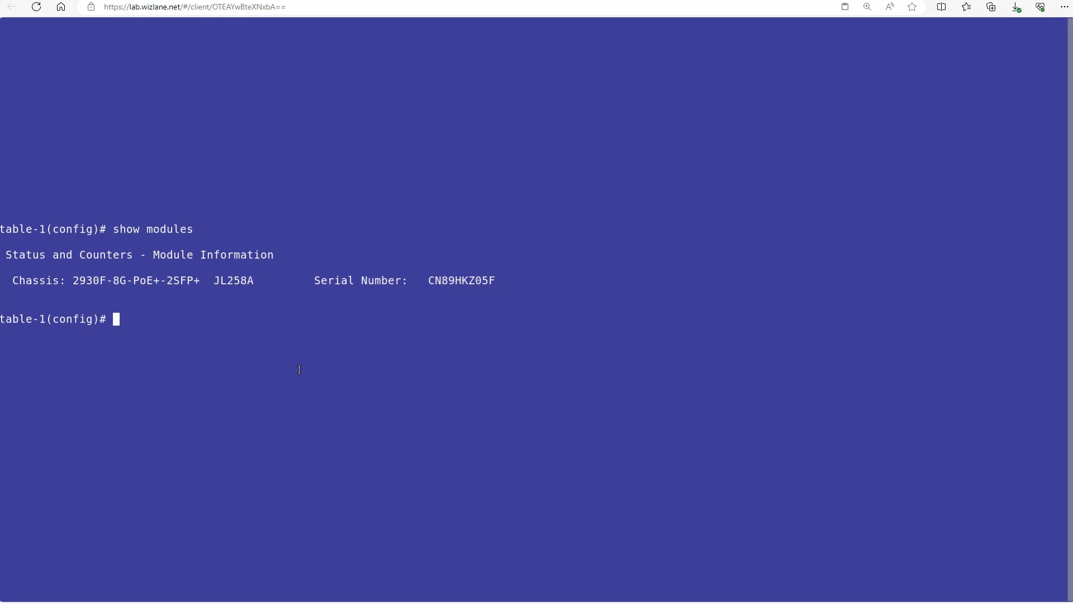
# Step: Run 'show running-config | include snmp', revealing only the snmp-server community 'public'
pyautogui.write('sho ru')
pyautogui.press('Tab')
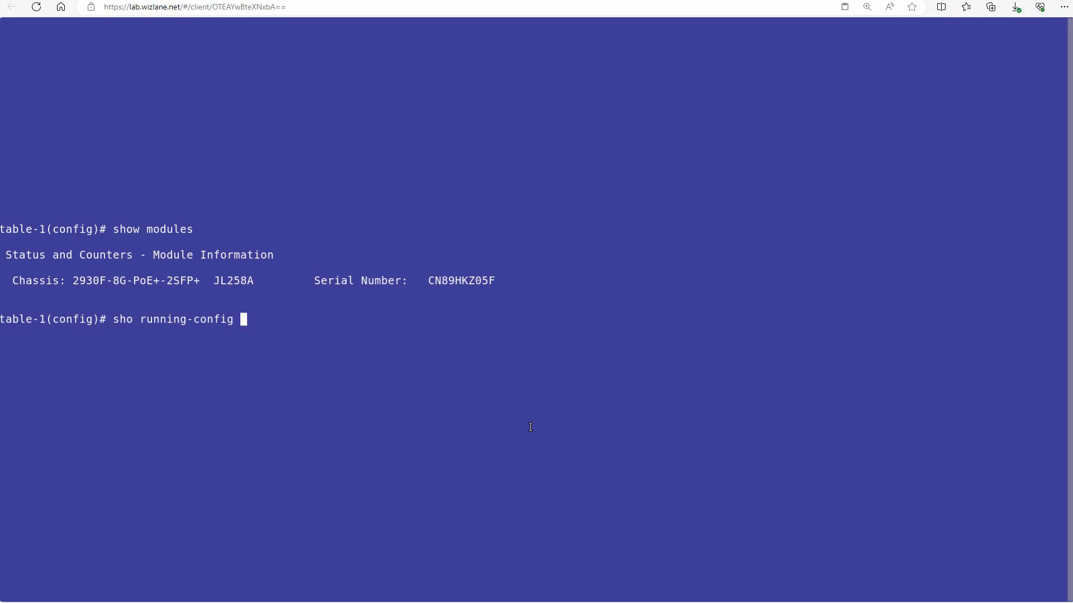
pyautogui.write('| snmp')
pyautogui.press('Return')
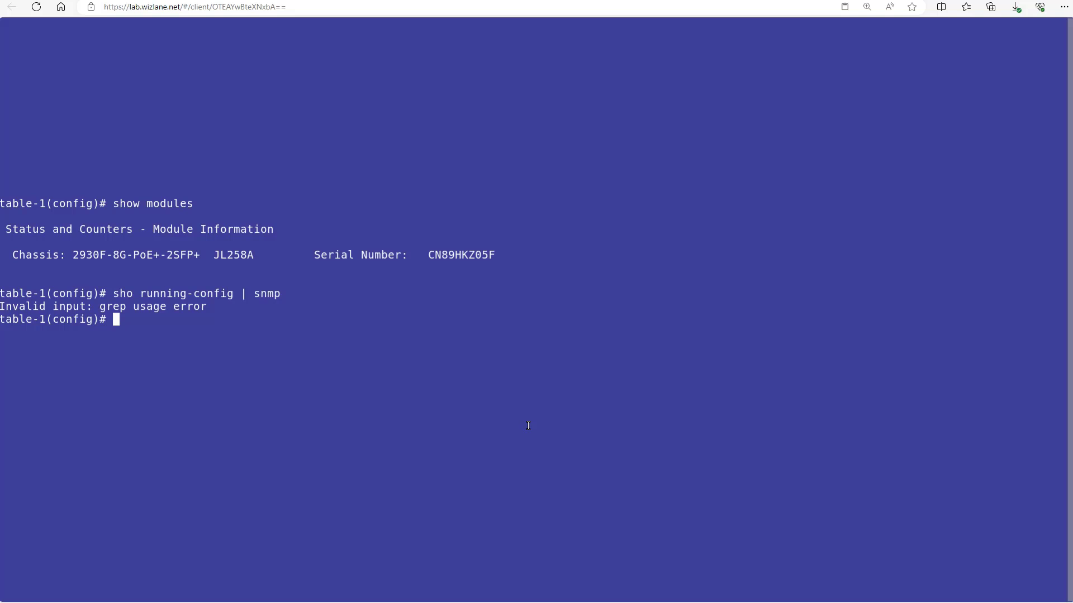
pyautogui.press('Up')
pyautogui.press('Left')
pyautogui.press('Left')
pyautogui.press('Left')
pyautogui.press('Left')
pyautogui.write('i')
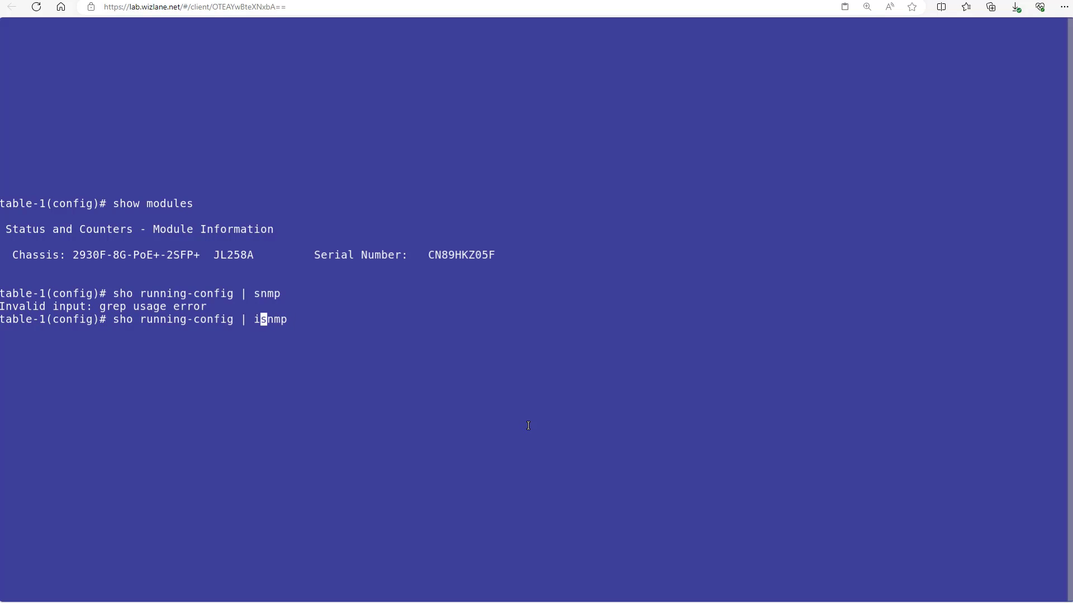
pyautogui.write('nclude')
pyautogui.press('Return')
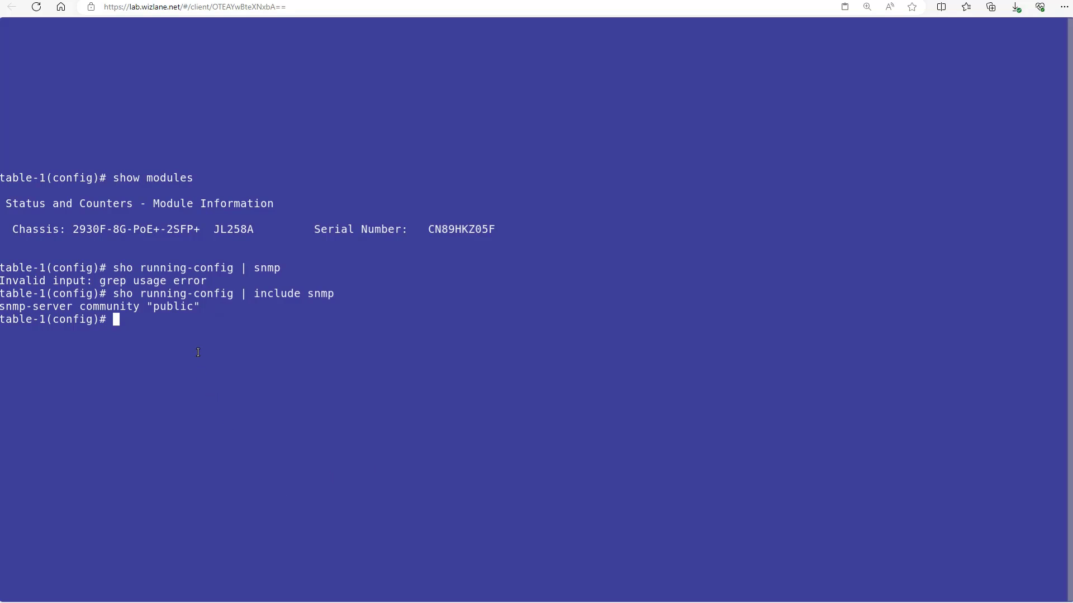
pyautogui.moveTo(201, 306); pyautogui.dragTo(2, 311)
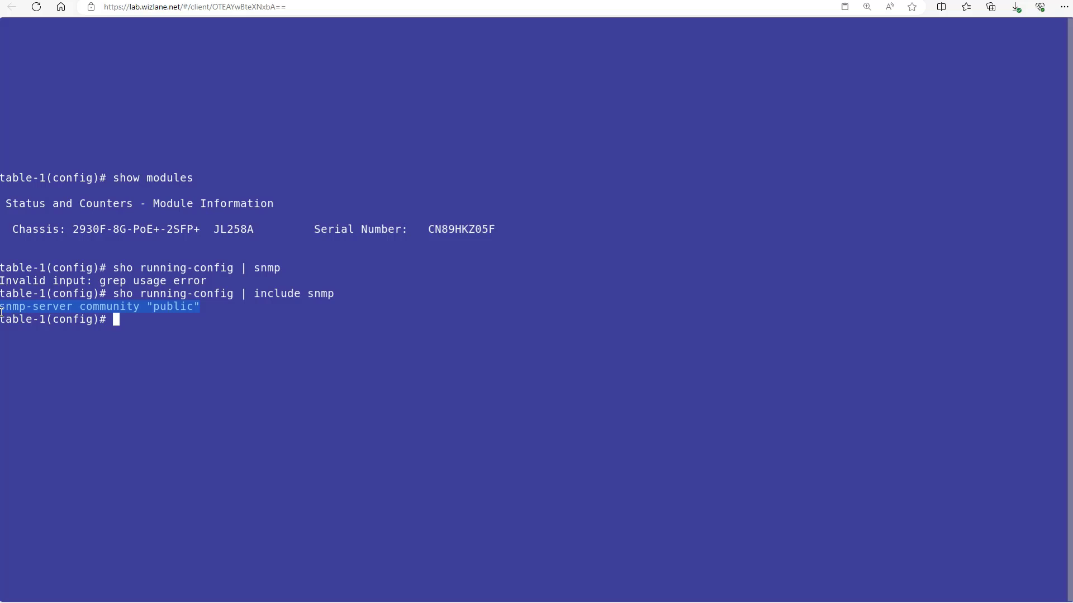
pyautogui.click(243, 389)
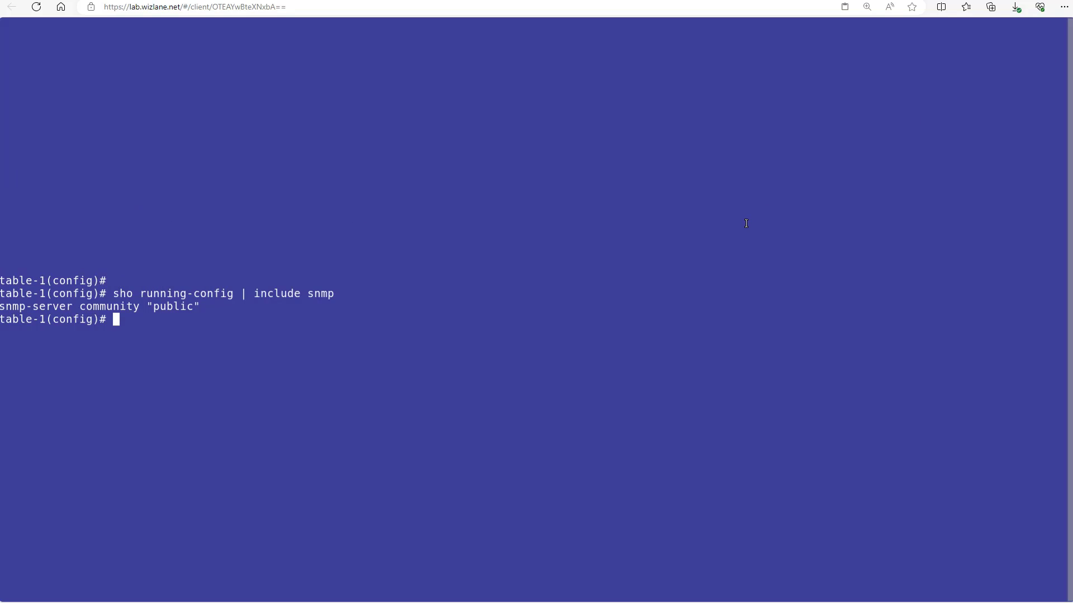
# Step: Remove the default 'public' SNMP community and recheck the switch's SNMP settings
pyautogui.write('no snmp')
pyautogui.write('-server co')
pyautogui.press('?')
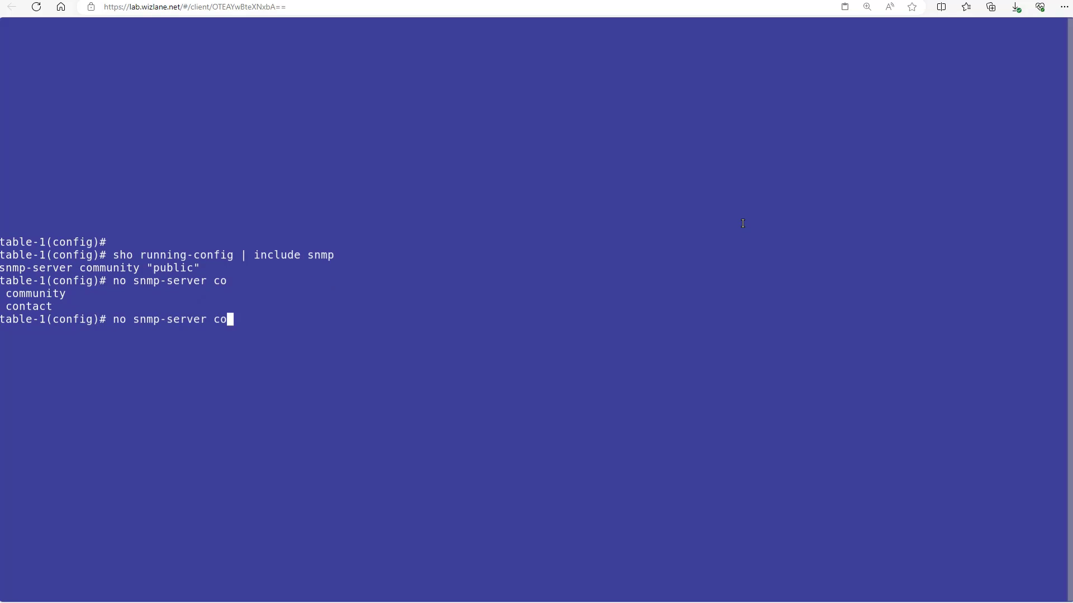
pyautogui.write('m')
pyautogui.press('Tab')
pyautogui.write('public')
pyautogui.press('Return')
pyautogui.press('Up')
pyautogui.press('Up')
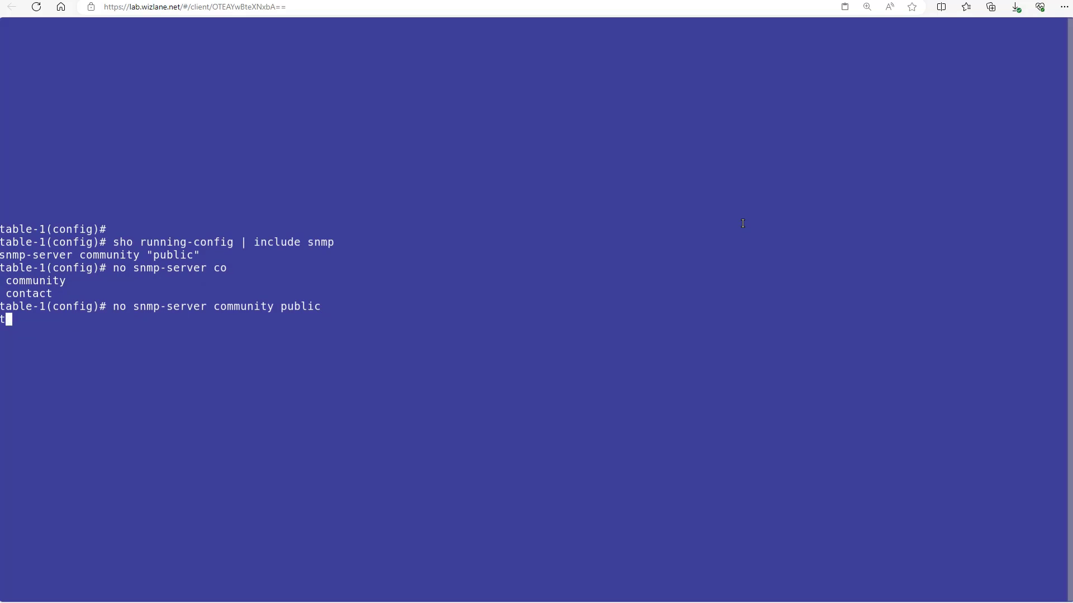
pyautogui.press('Return')
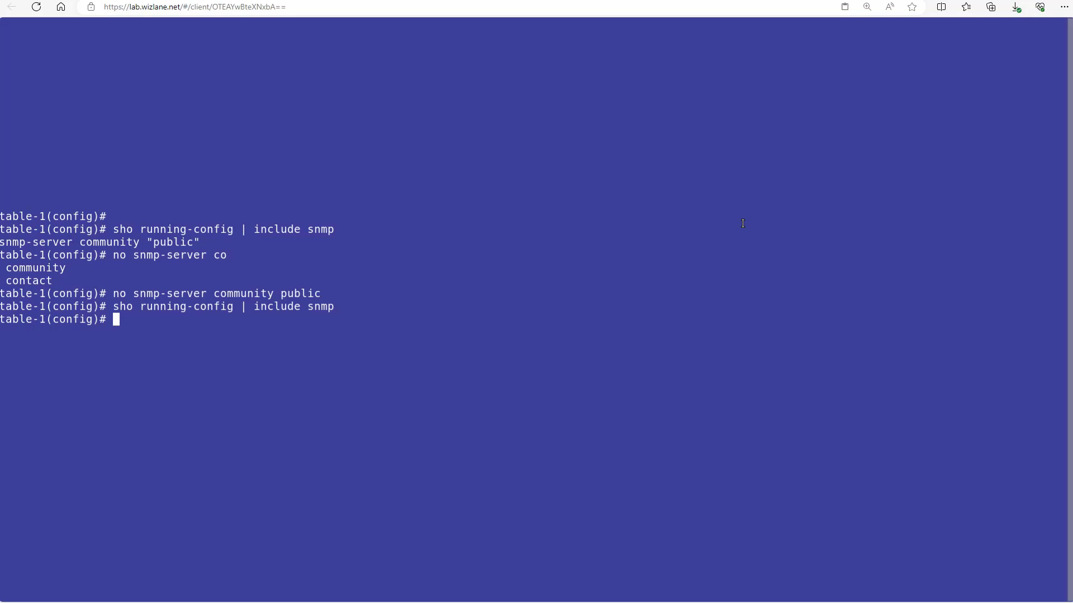
# Step: Add the controller's community string with manager unrestricted access, then list snmp-server options
pyautogui.write('snmp-server community ')
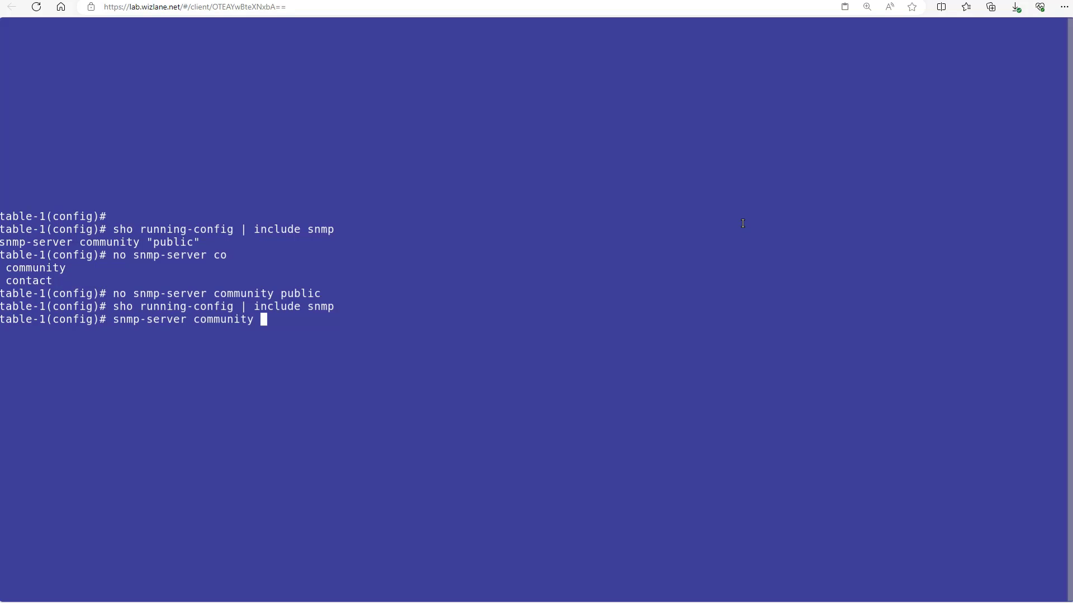
pyautogui.write('aruba123 ?')
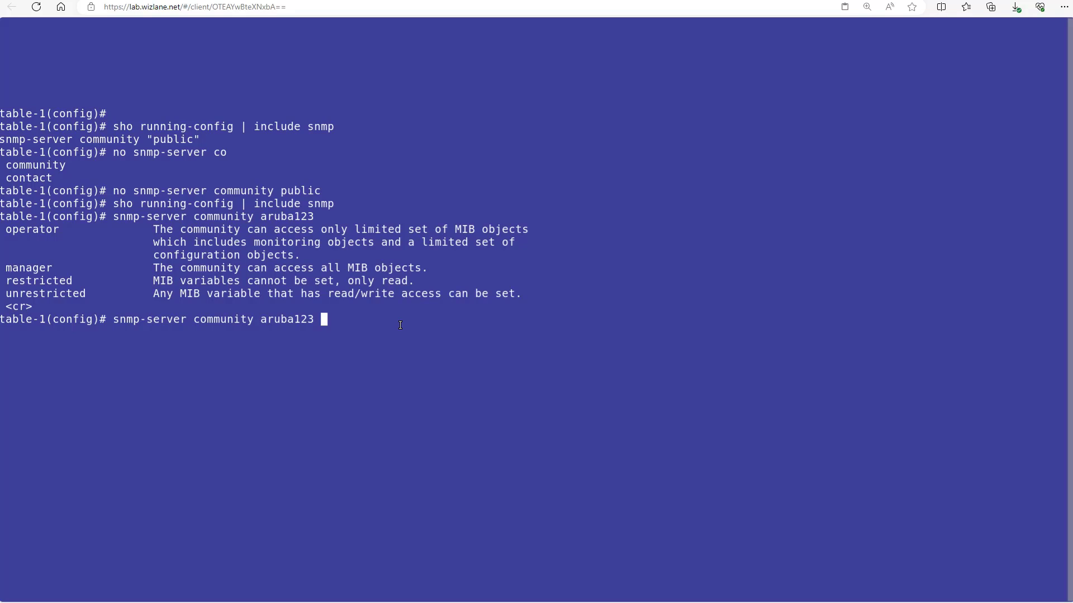
pyautogui.write('manager')
pyautogui.press('?')
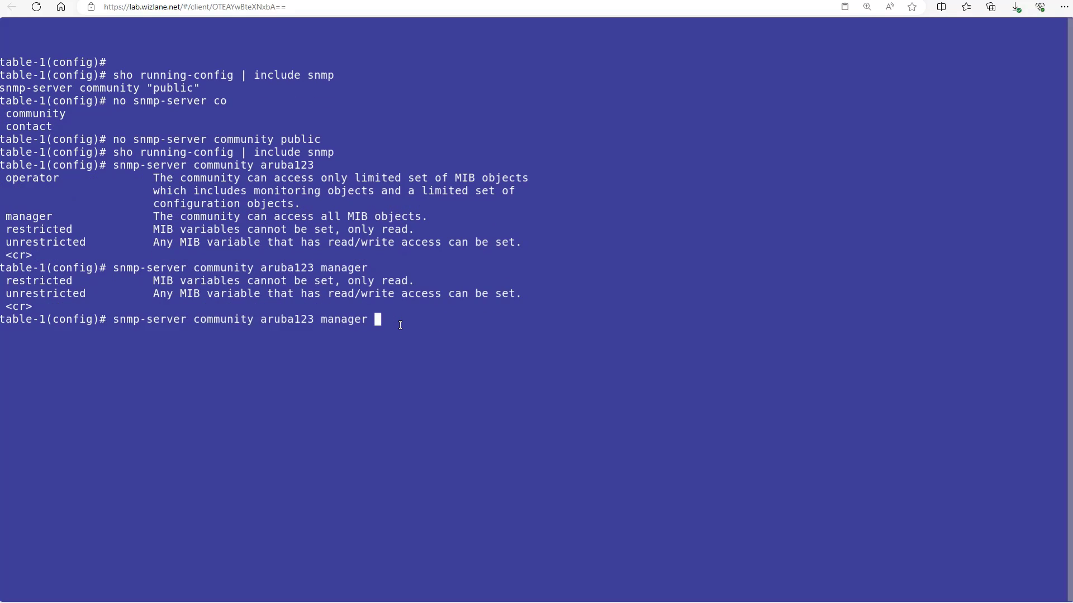
pyautogui.write('un')
pyautogui.press('Tab')
pyautogui.press('Return')
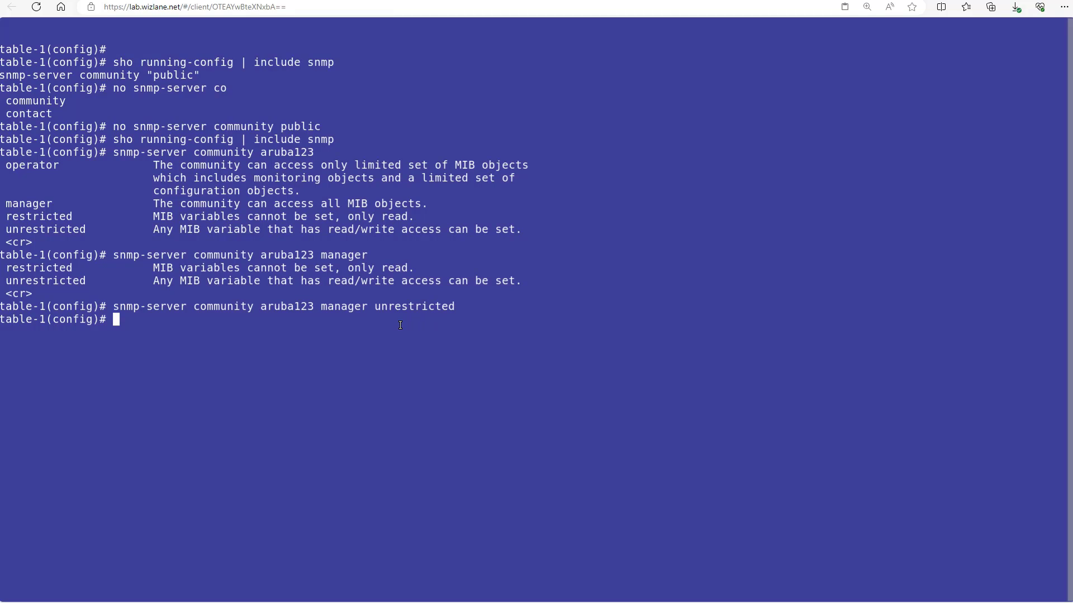
pyautogui.write('snmp-server')
pyautogui.press('?')
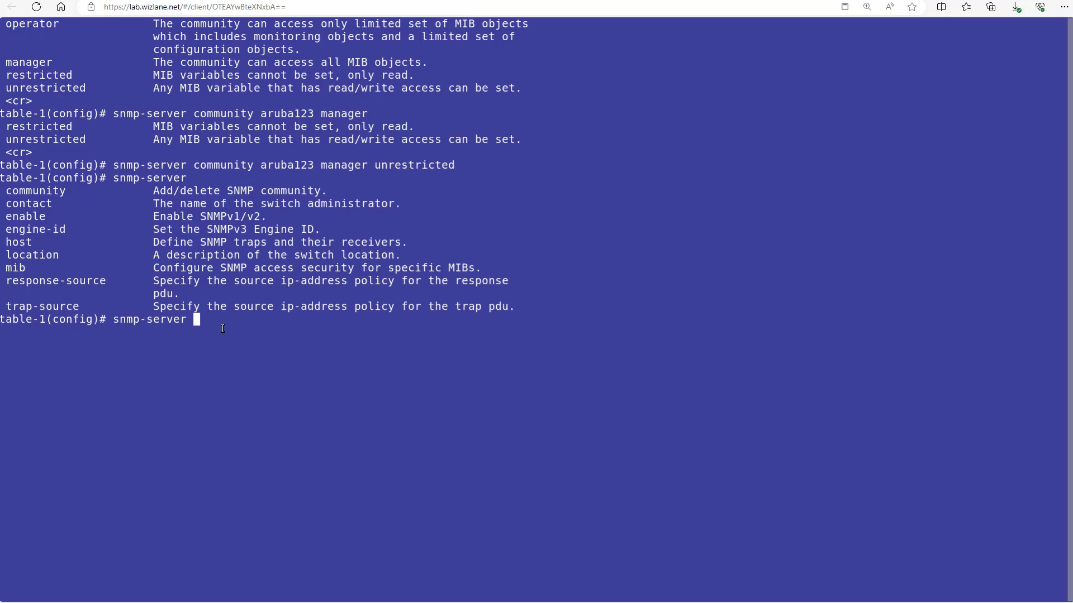
# Step: Add SNMP trap host 10.254.1.22 using the controller's community string with trap-level all
pyautogui.write('host')
pyautogui.press('?')
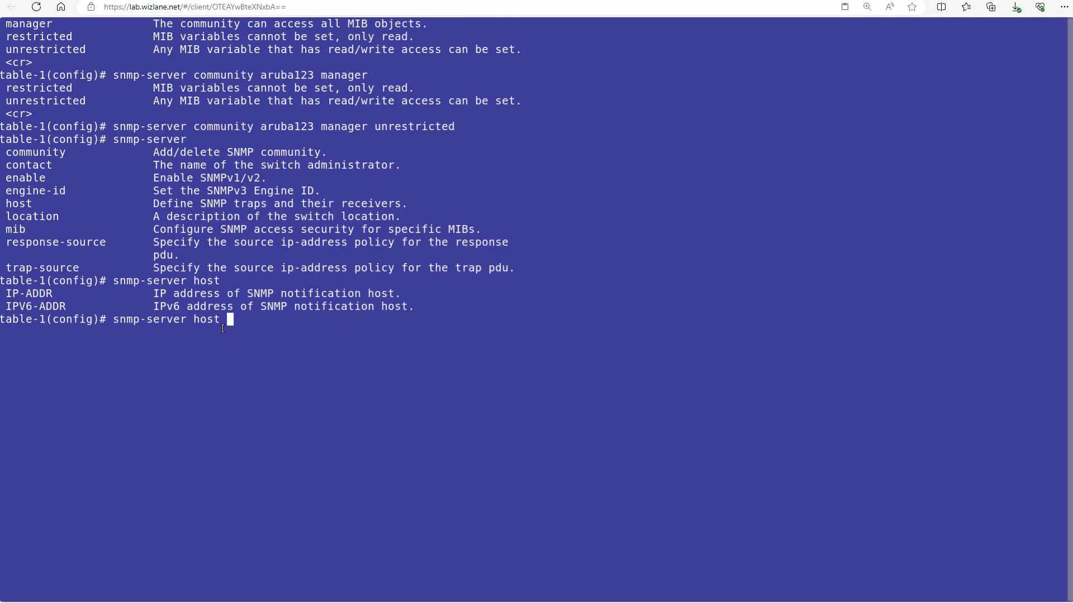
pyautogui.write('10.254.1.22')
pyautogui.press('?')
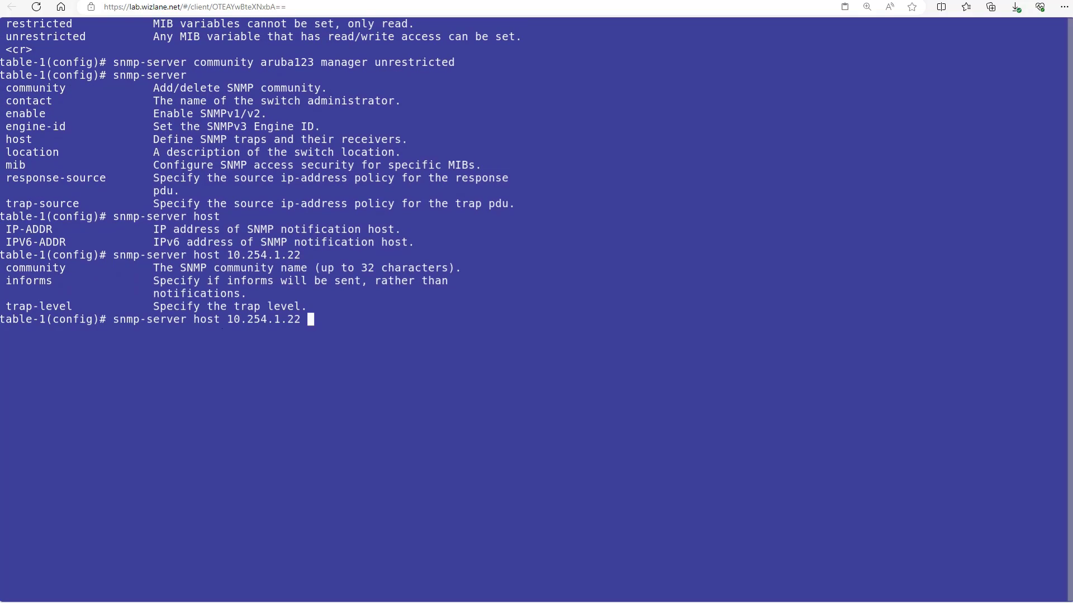
pyautogui.write('com')
pyautogui.press('Tab')
pyautogui.write('aruba123')
pyautogui.press('Tab')
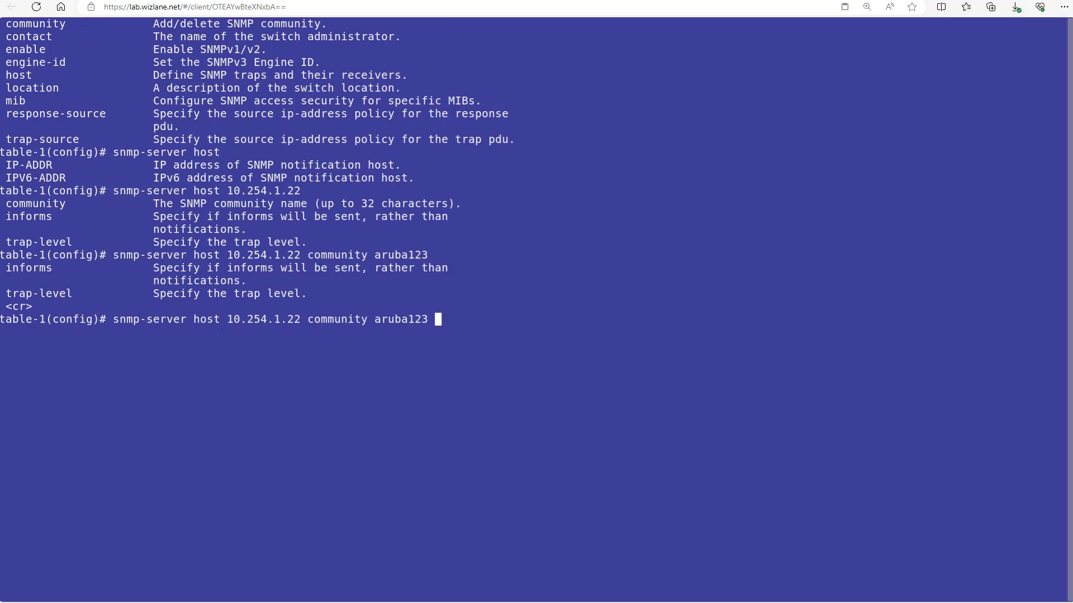
pyautogui.write('t')
pyautogui.press('Tab')
pyautogui.press('Tab')
pyautogui.write('all')
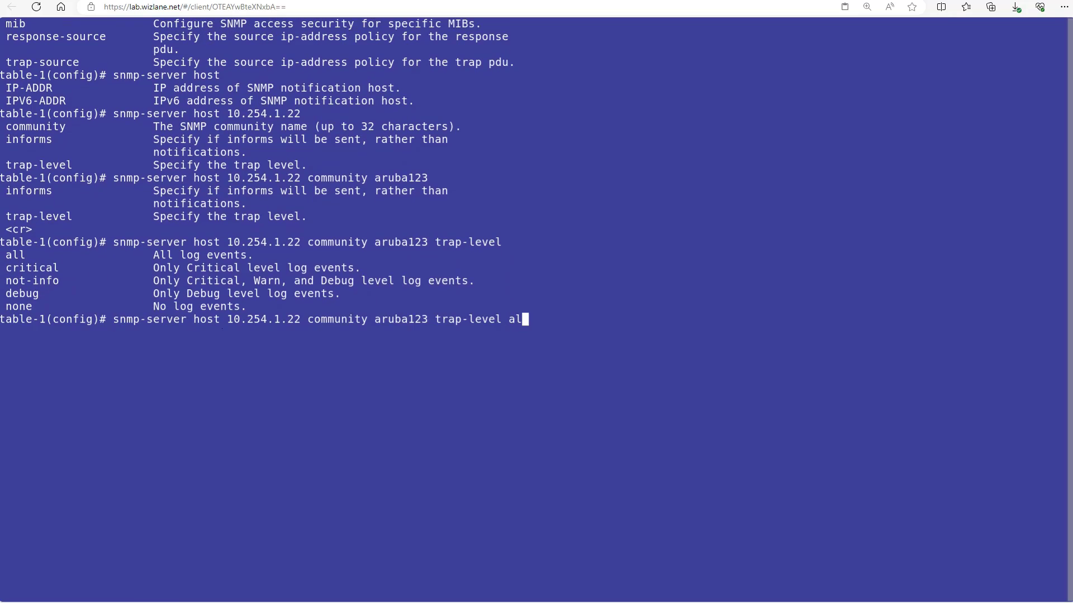
pyautogui.press('Return')
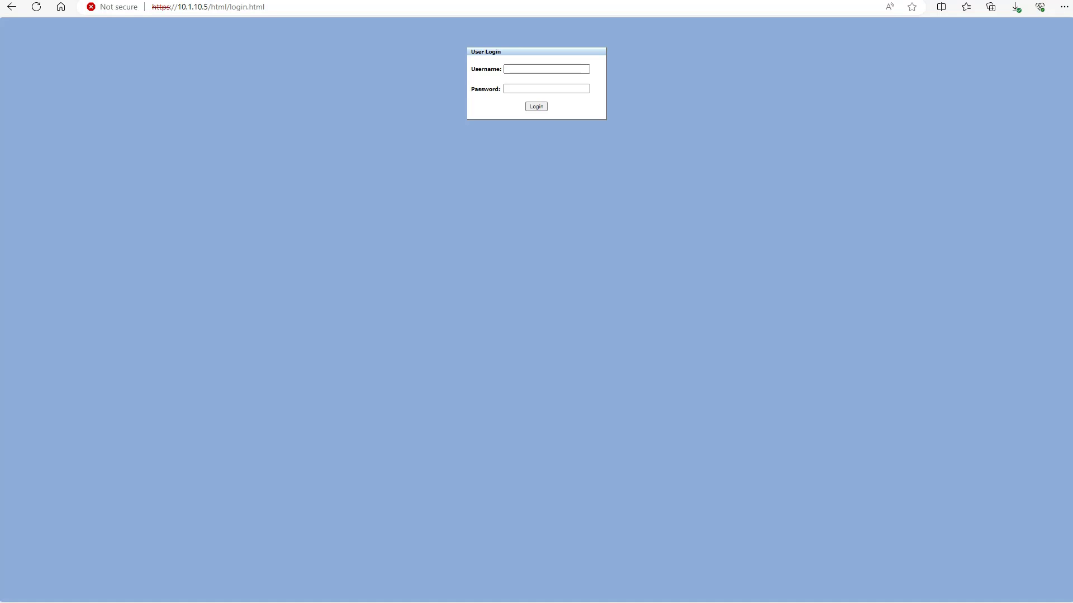
# Step: Sign in to the 2930F web UI as admin and go to System > SNMP
pyautogui.click(530, 71)
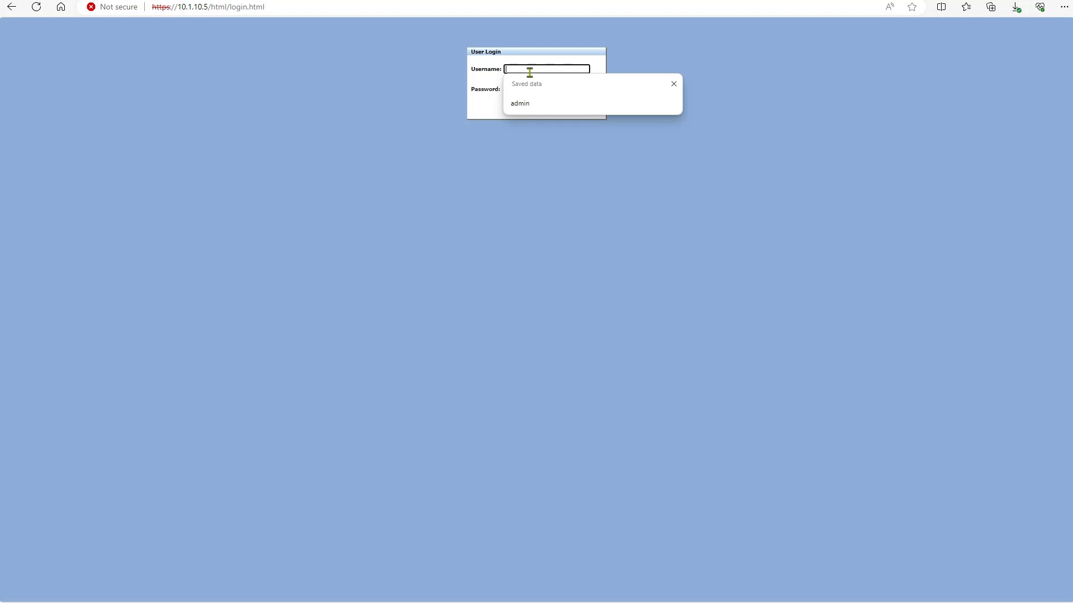
pyautogui.click(527, 105)
pyautogui.click(524, 88)
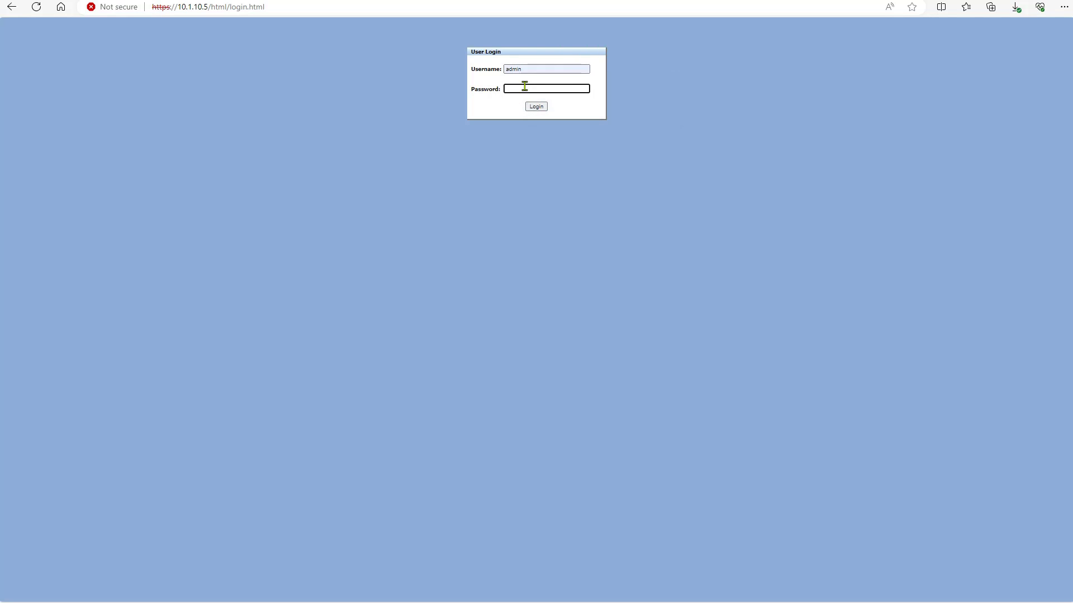
pyautogui.hotkey('ctrl', 'v')
pyautogui.press('Return')
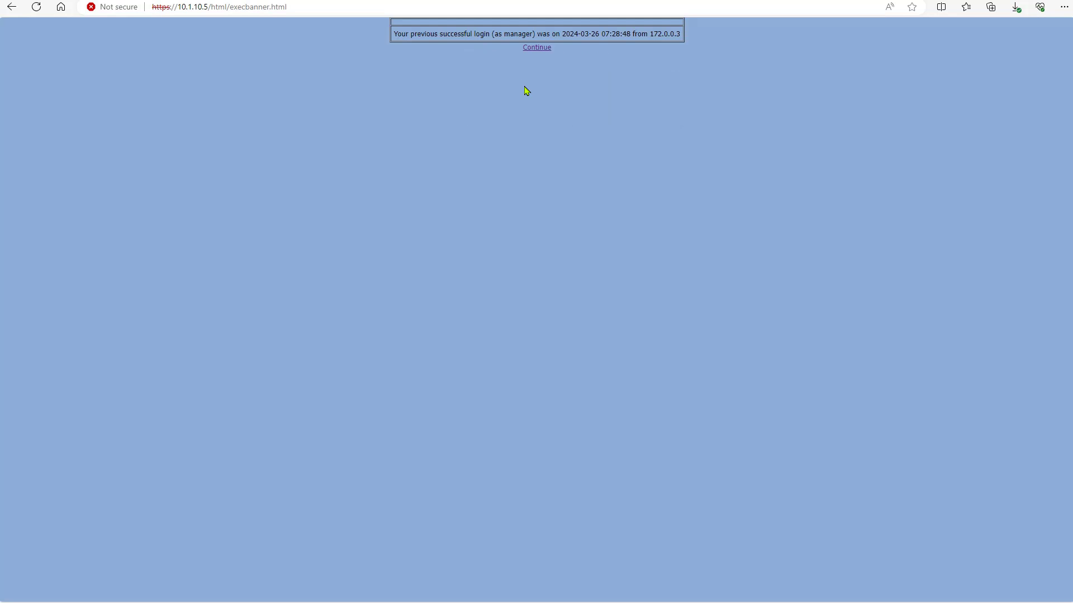
pyautogui.click(541, 48)
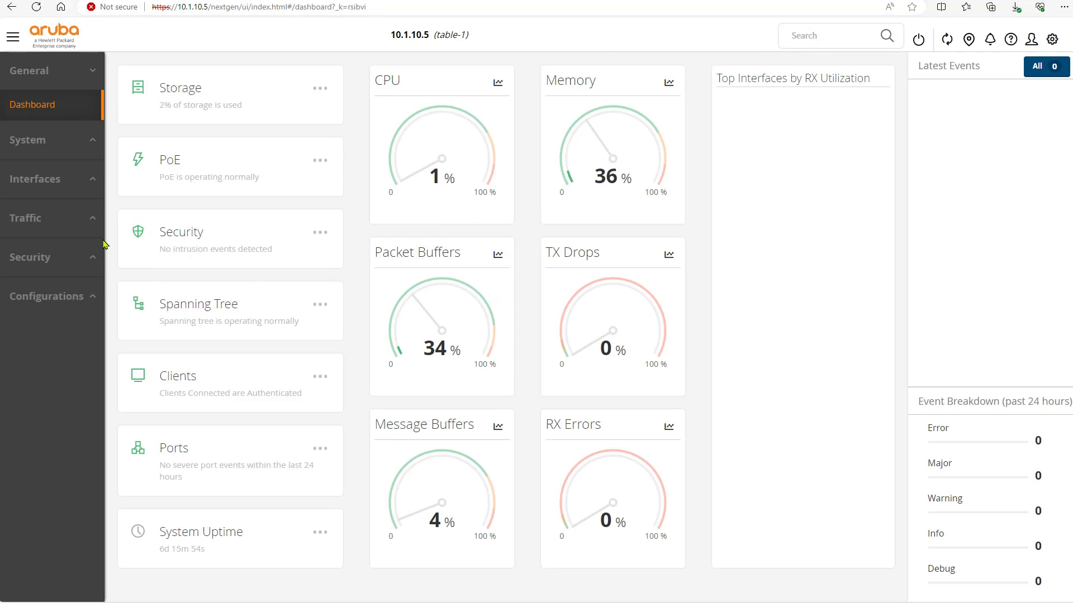
pyautogui.click(30, 150)
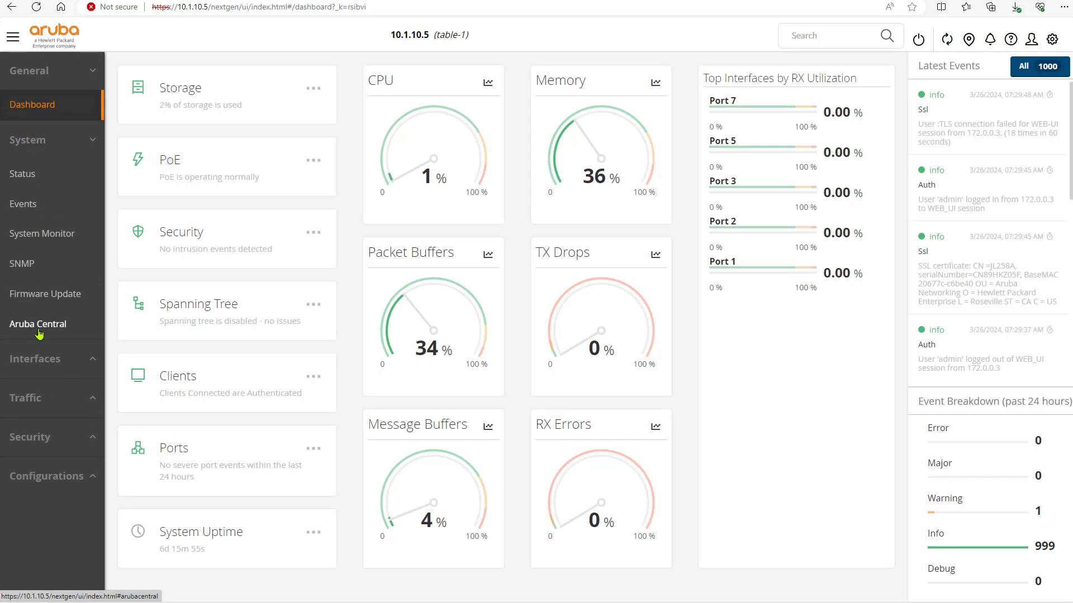
pyautogui.click(33, 268)
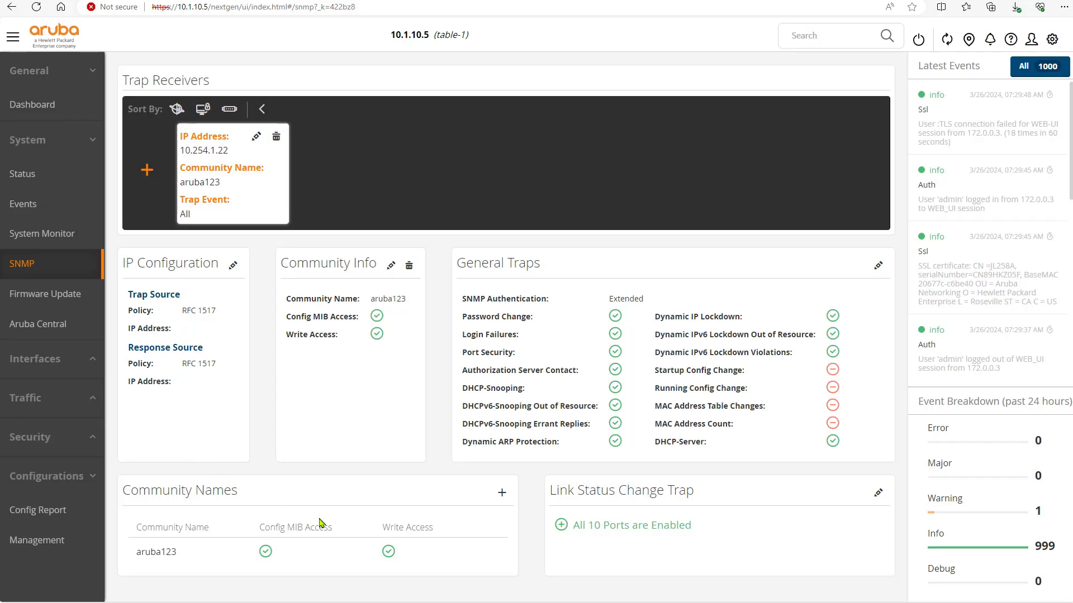
# Step: Enable Startup Config, Running Config, MAC Address Table Changes and MAC Address Count traps, and save
pyautogui.click(878, 265)
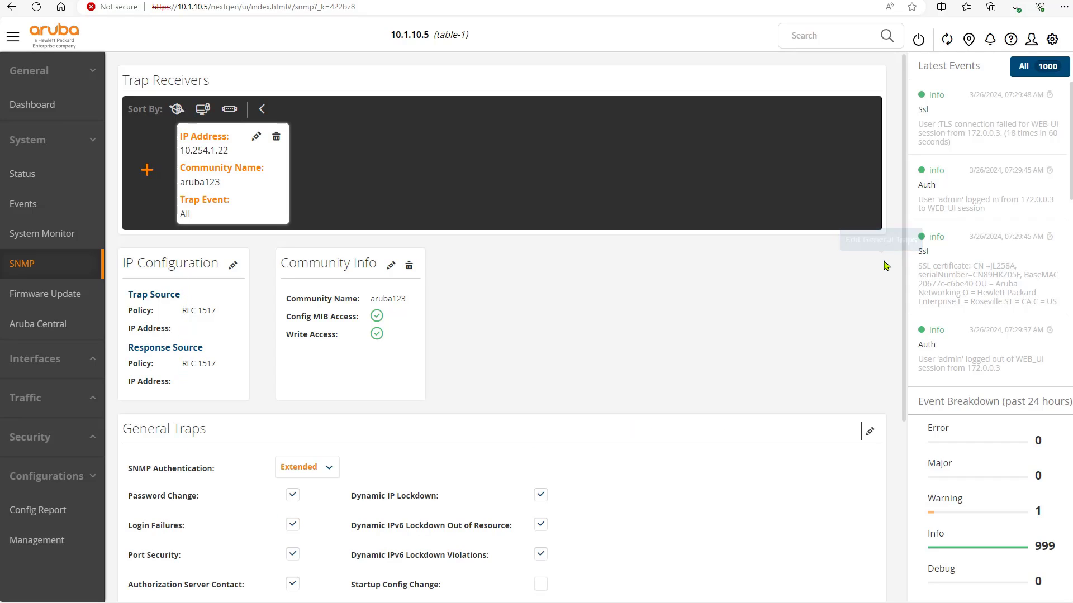
pyautogui.scroll(-5, 498, 386)
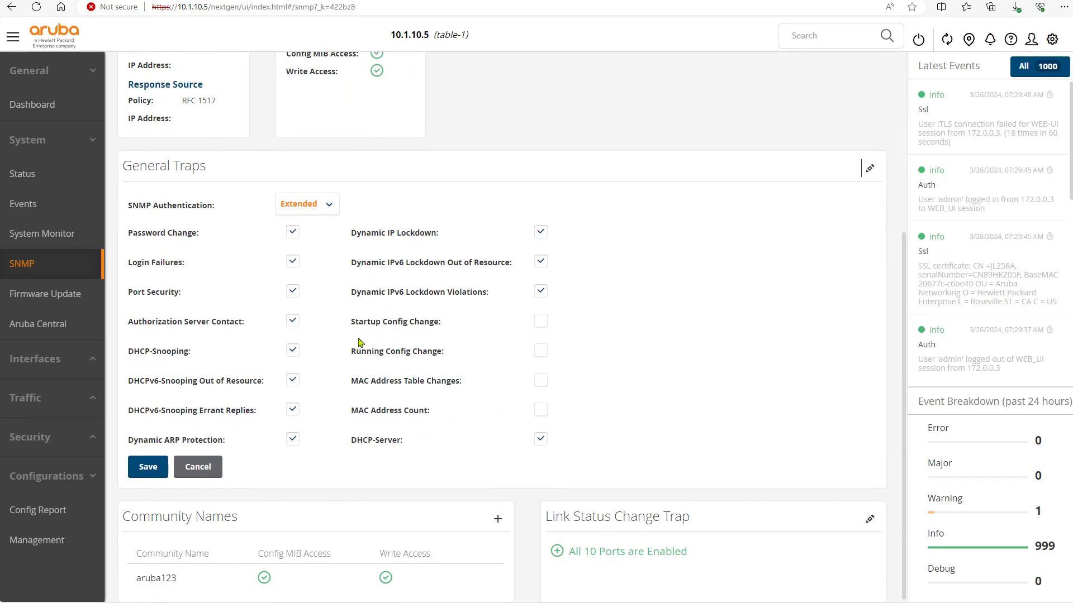
pyautogui.click(541, 321)
pyautogui.click(541, 352)
pyautogui.click(541, 382)
pyautogui.click(541, 412)
pyautogui.click(152, 468)
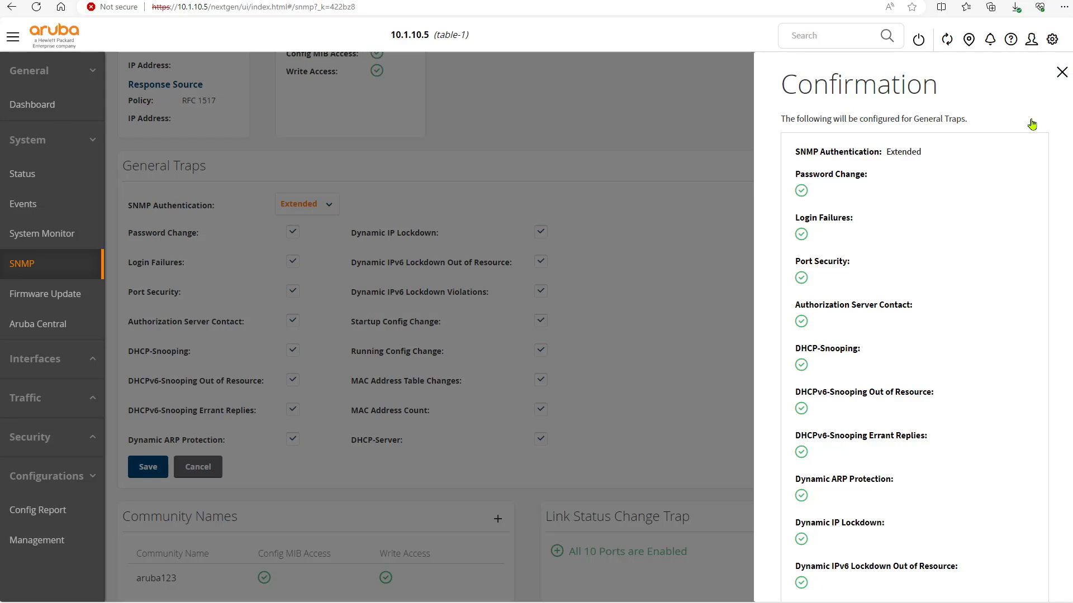
pyautogui.scroll(-6, 933, 280)
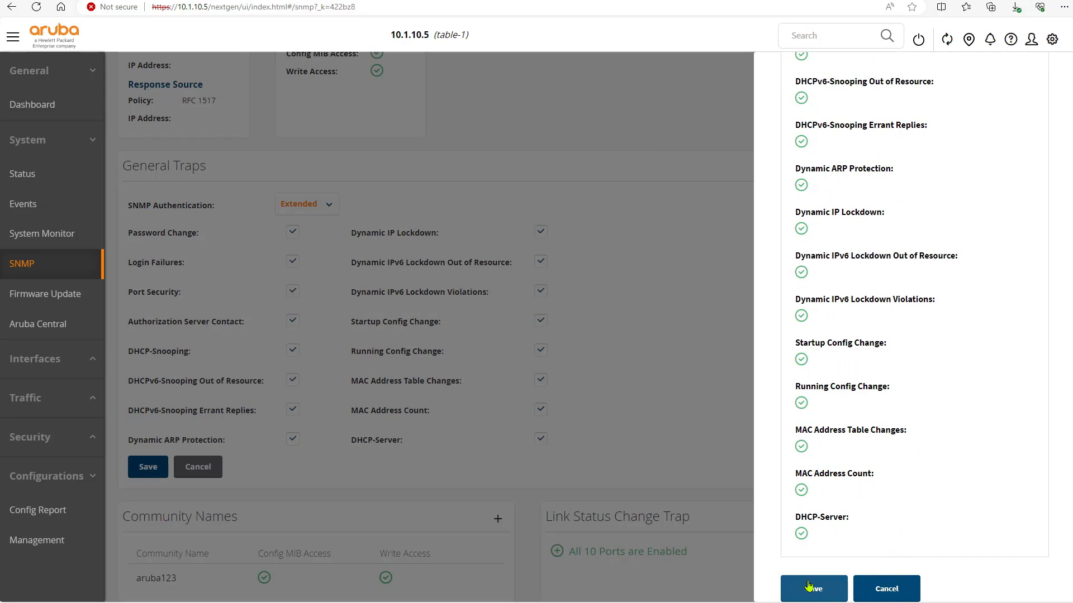
pyautogui.click(808, 586)
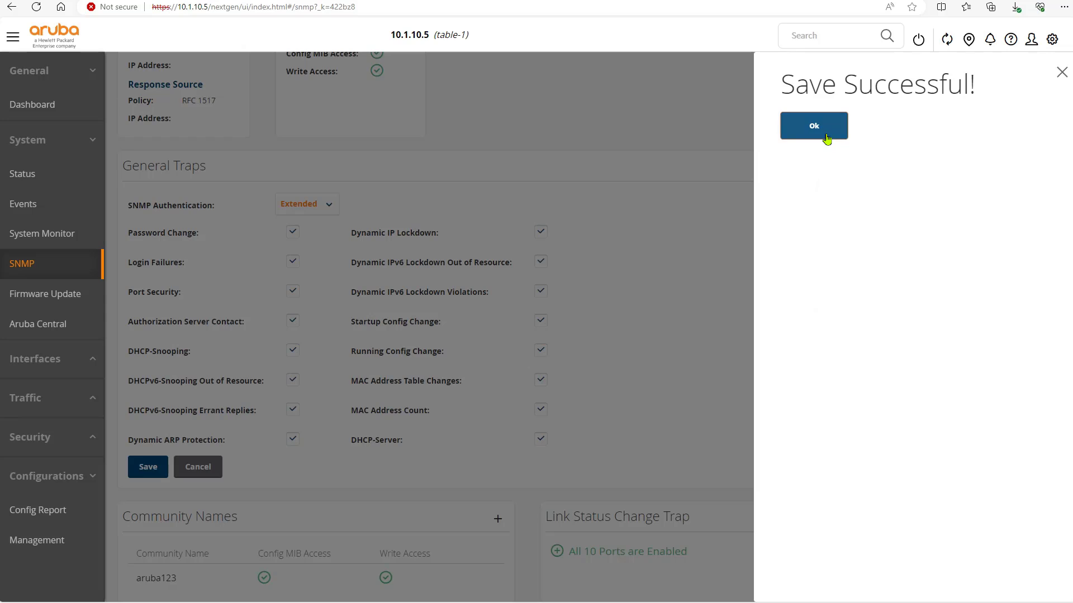
pyautogui.click(826, 139)
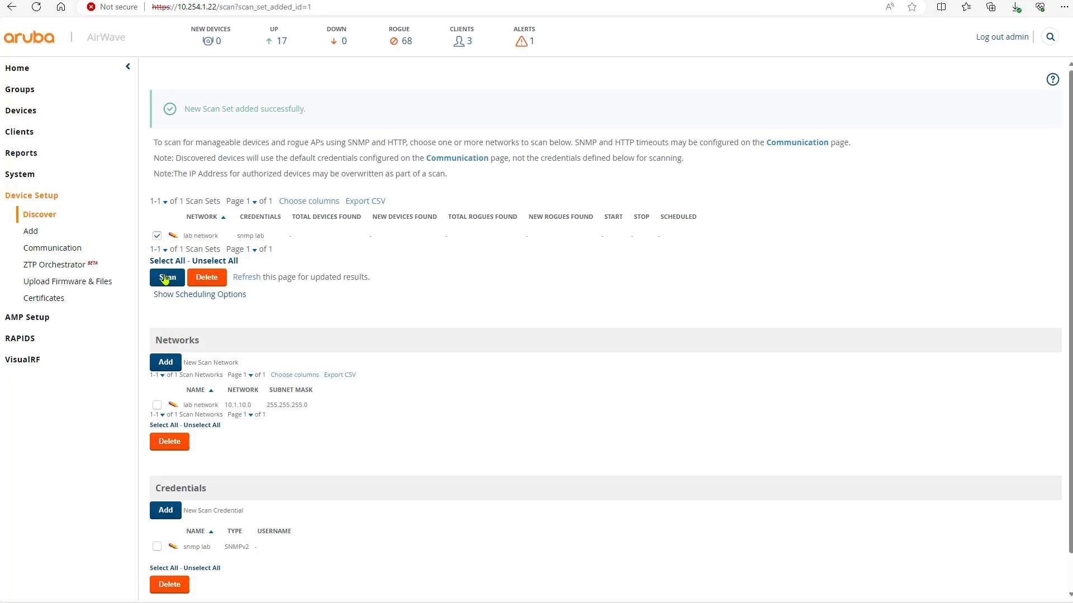
# Step: Scan the lab network set to discover MC1 and the 2930F switch
pyautogui.click(165, 279)
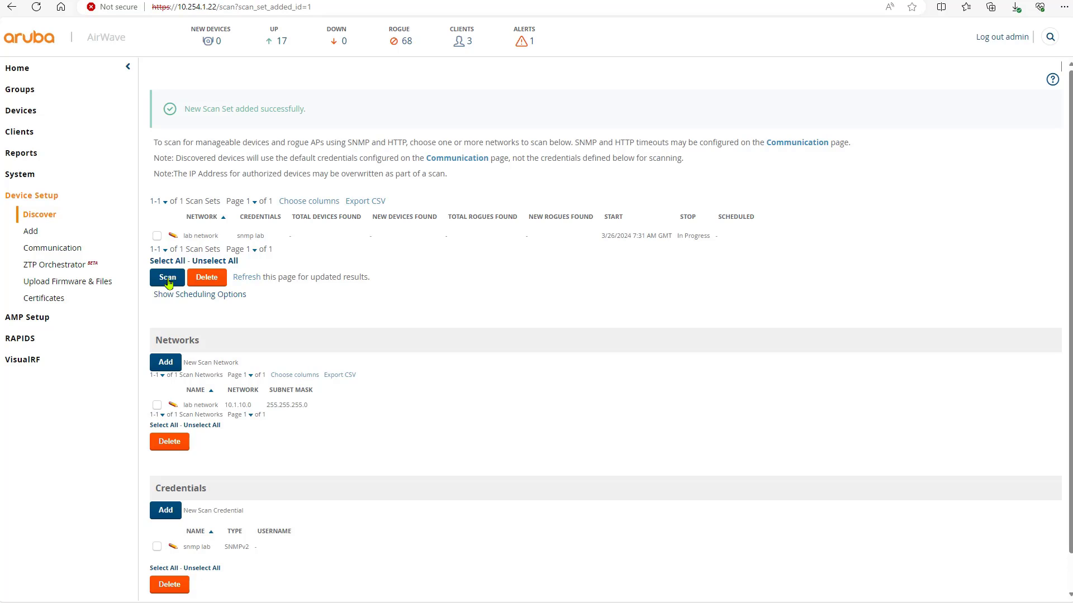
pyautogui.scroll(-1, 358, 350)
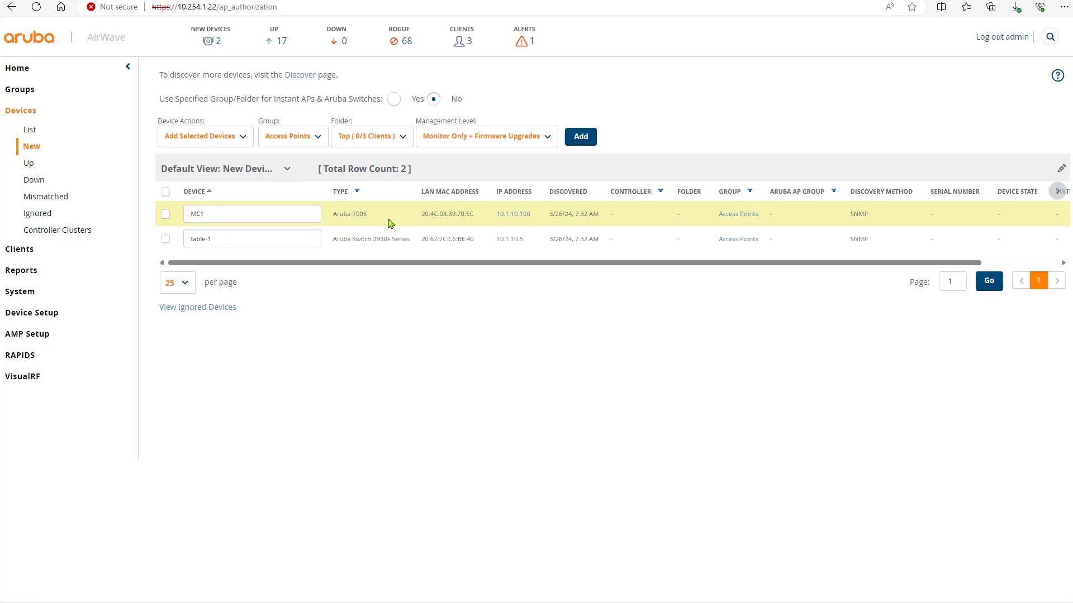
# Step: Select both newly discovered devices, then go to the Groups list
pyautogui.moveTo(386, 221); pyautogui.dragTo(329, 220)
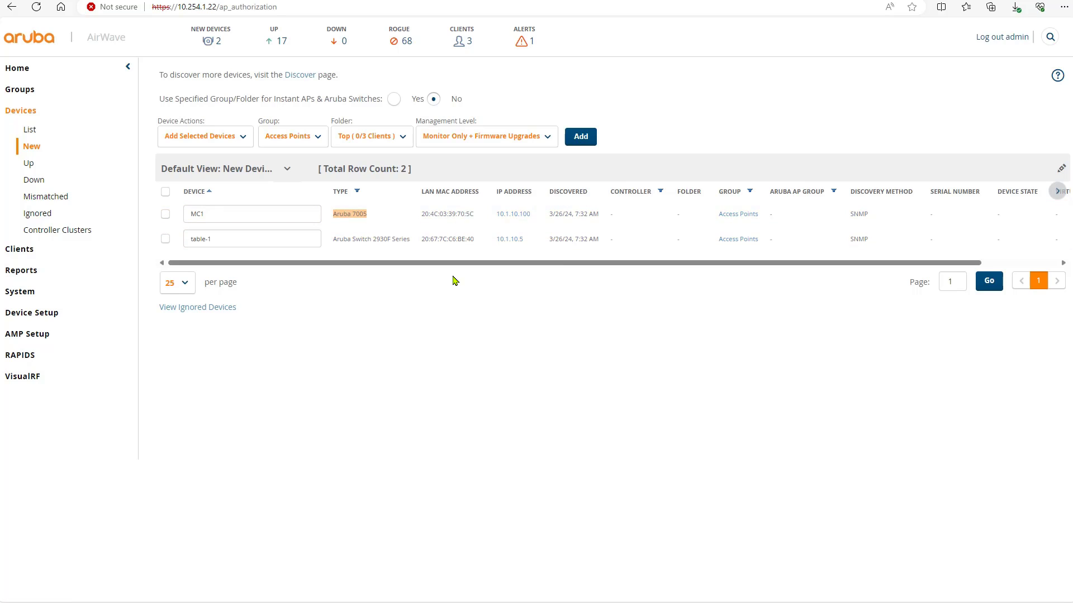
pyautogui.click(165, 192)
pyautogui.click(29, 91)
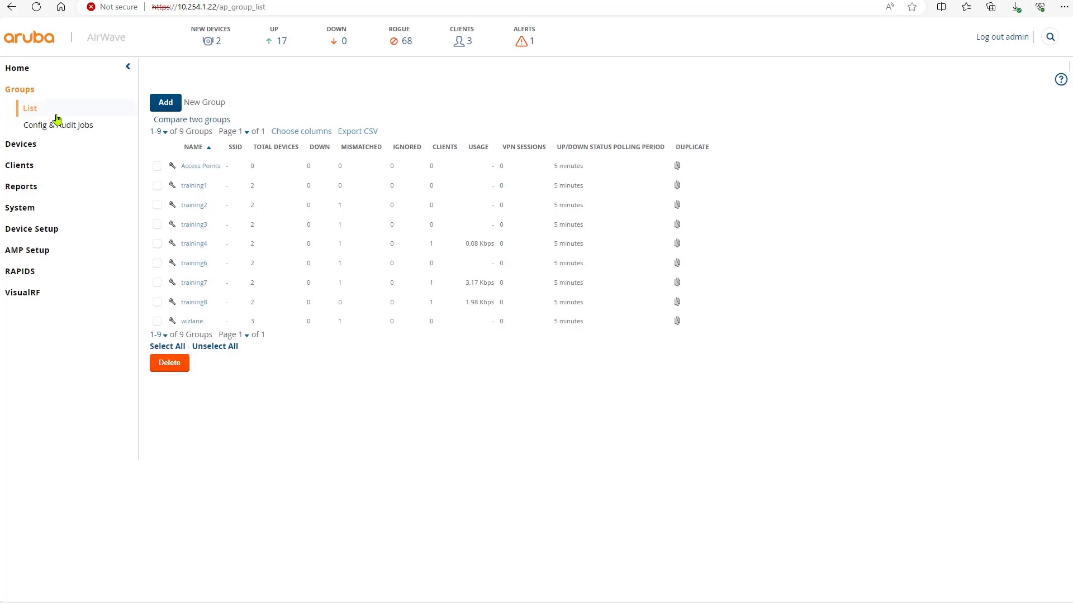
# Step: Add a group from the Groups list and name it LAB-Devices
pyautogui.click(162, 103)
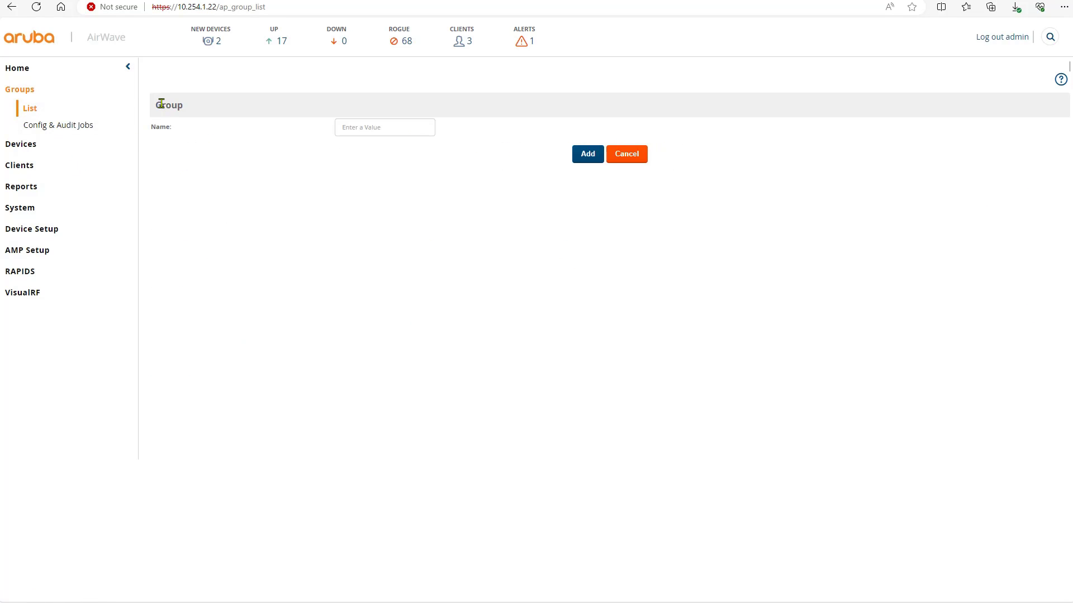
pyautogui.click(413, 125)
pyautogui.write('La')
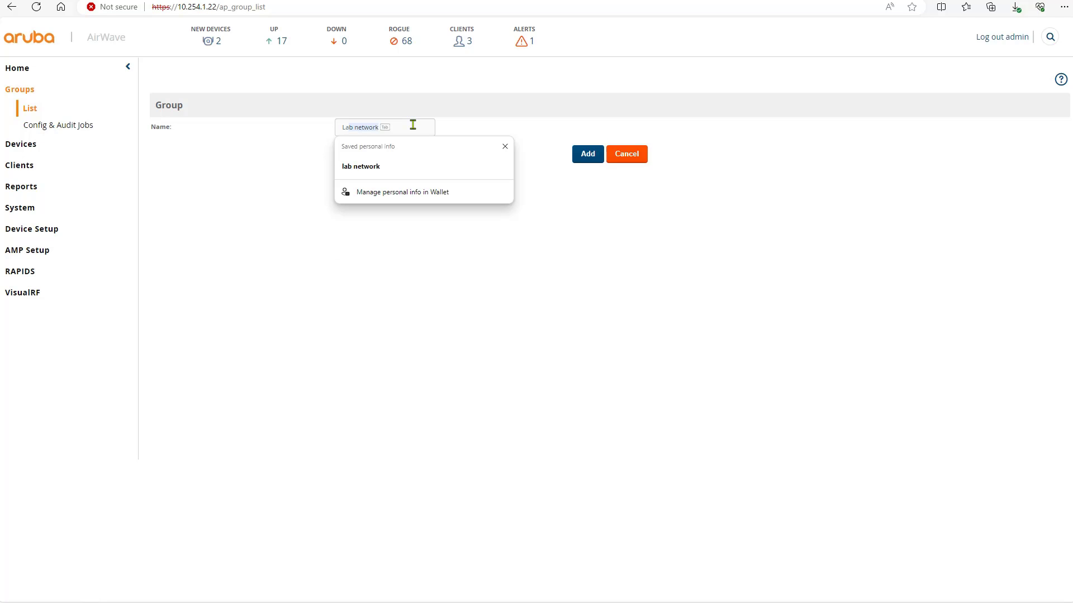
pyautogui.press('BackSpace')
pyautogui.press('BackSpace')
pyautogui.write('A')
pyautogui.write('B')
pyautogui.press('BackSpace')
pyautogui.press('BackSpace')
pyautogui.write('N-Device')
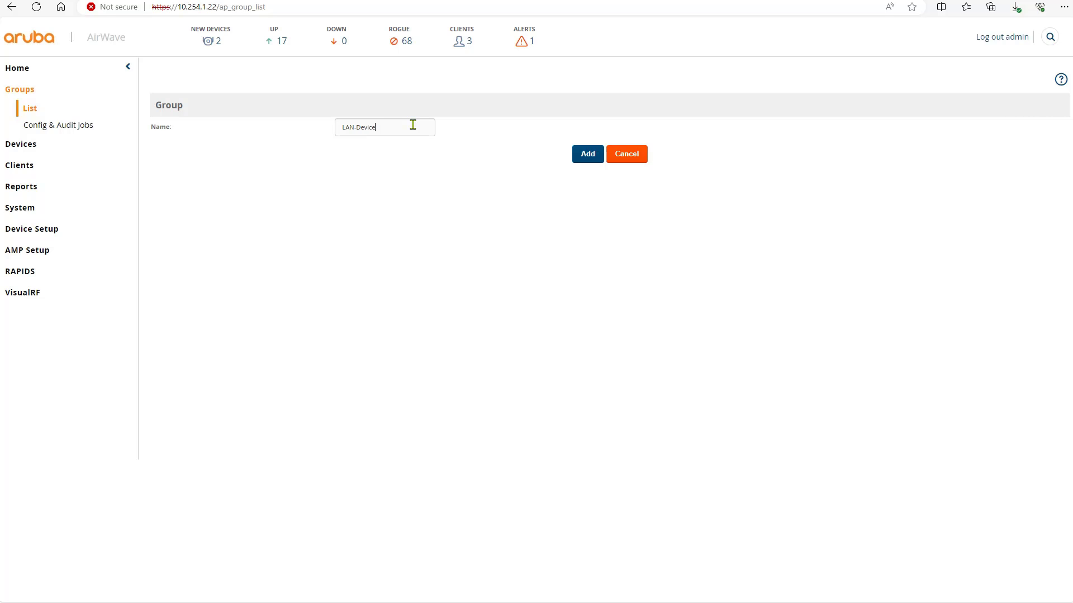
pyautogui.press('BackSpace')
pyautogui.press('BackSpace')
pyautogui.press('BackSpace')
pyautogui.press('BackSpace')
pyautogui.press('BackSpace')
pyautogui.press('BackSpace')
pyautogui.press('BackSpace')
pyautogui.press('BackSpace')
pyautogui.write('B')
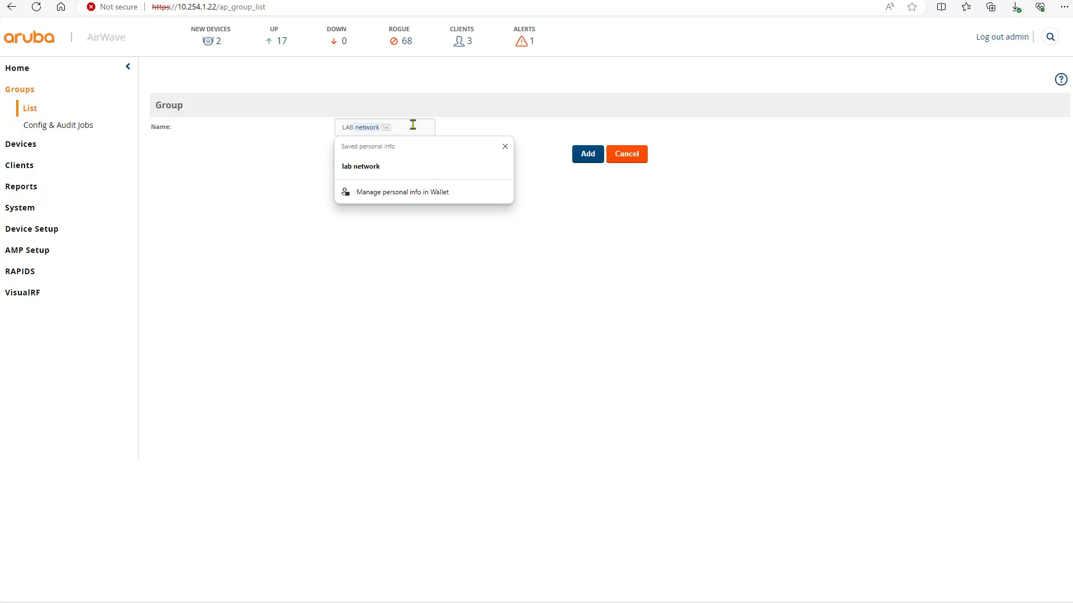
pyautogui.write('-Devices')
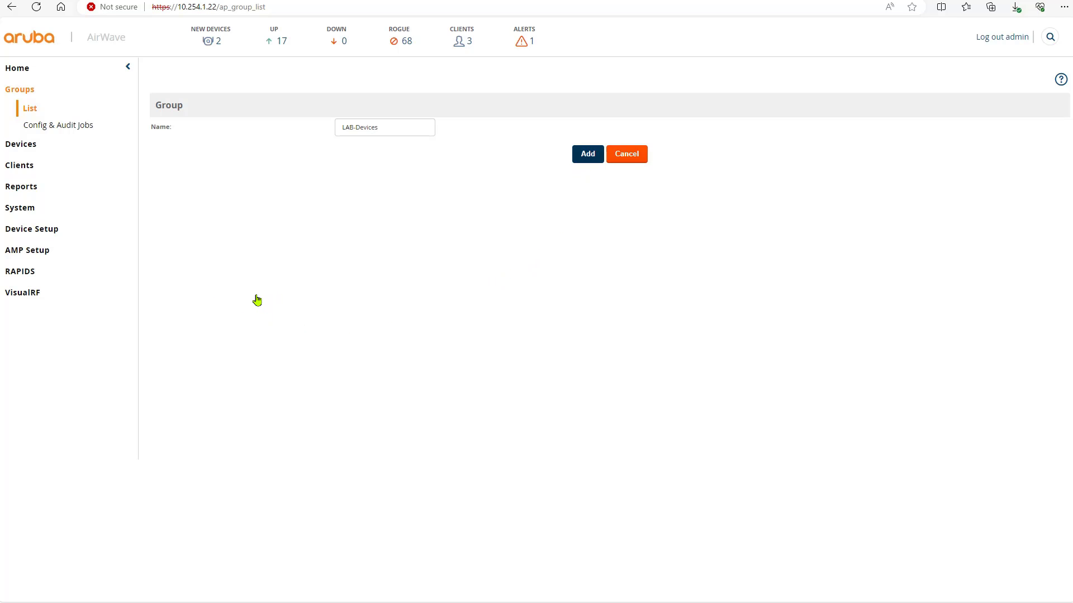
pyautogui.press('Return')
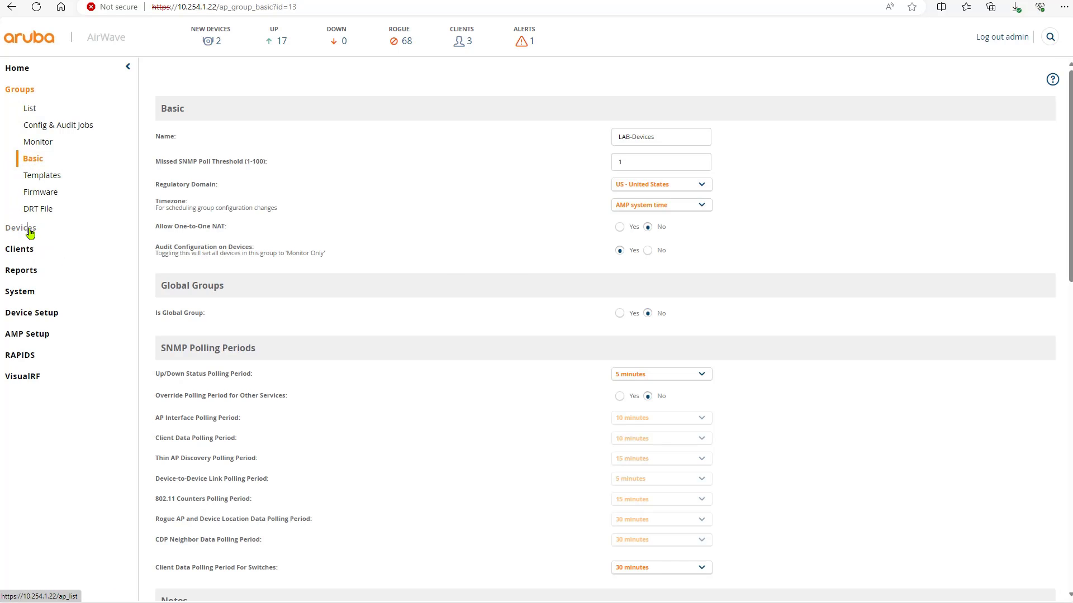
# Step: Create a 'lab network' folder under Top from Devices > List, then return to New Devices
pyautogui.click(31, 233)
pyautogui.scroll(-5, 274, 425)
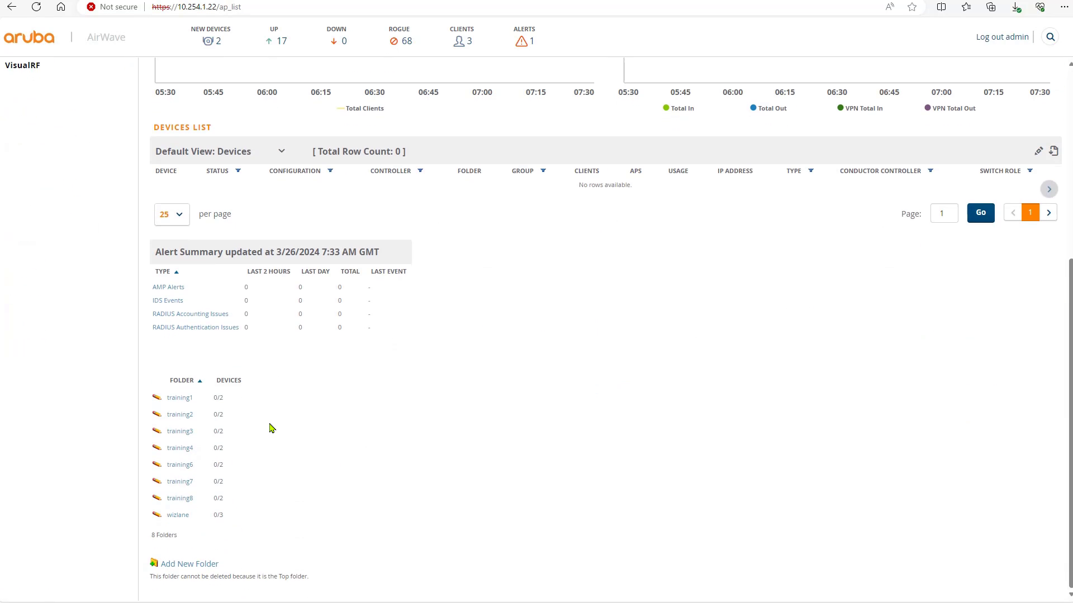
pyautogui.click(204, 563)
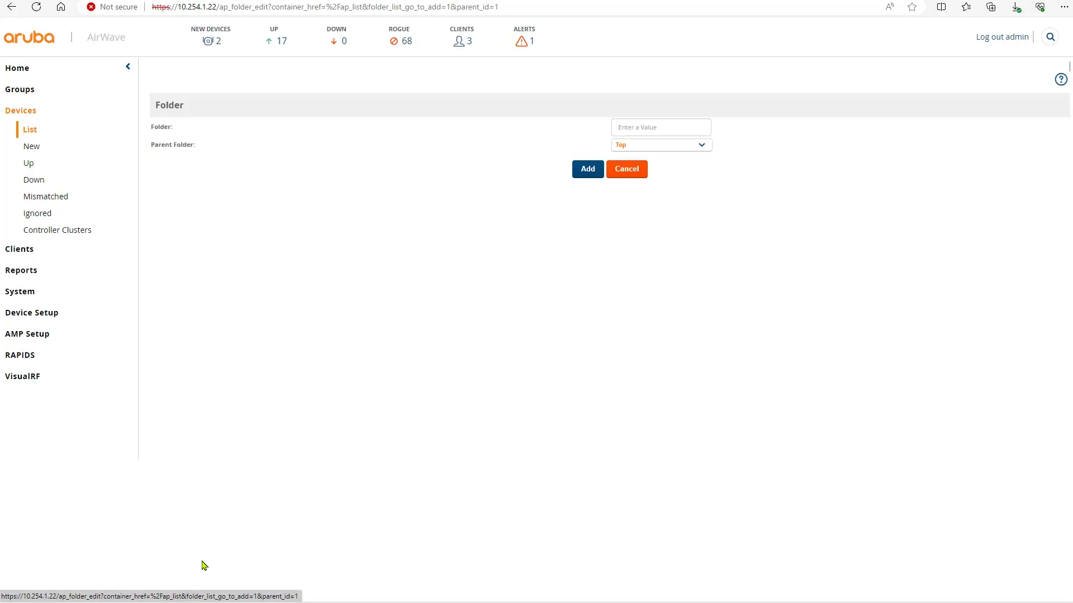
pyautogui.click(632, 128)
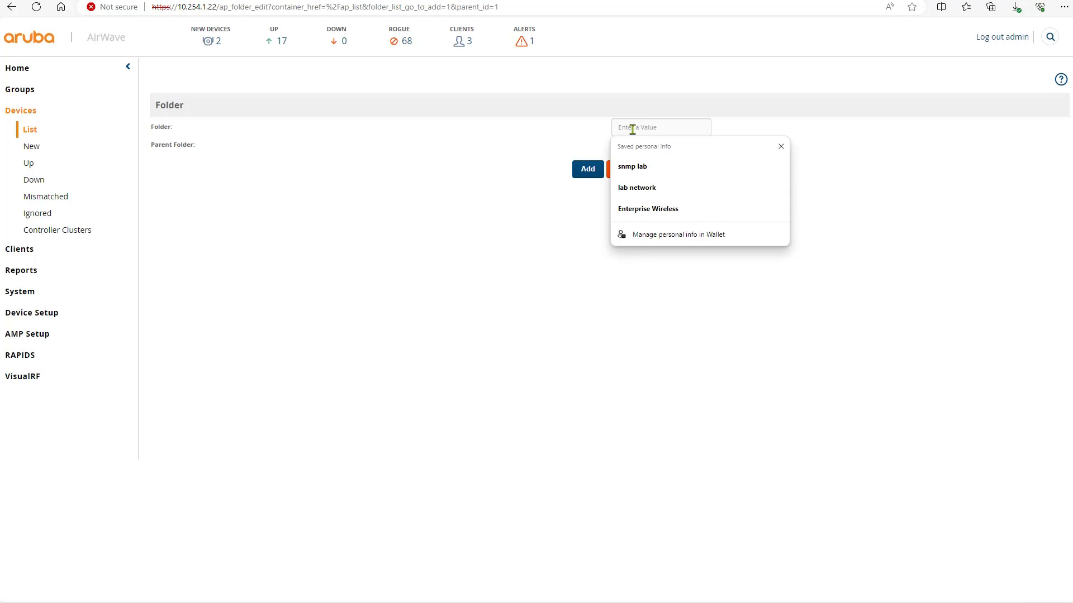
pyautogui.write('LAb')
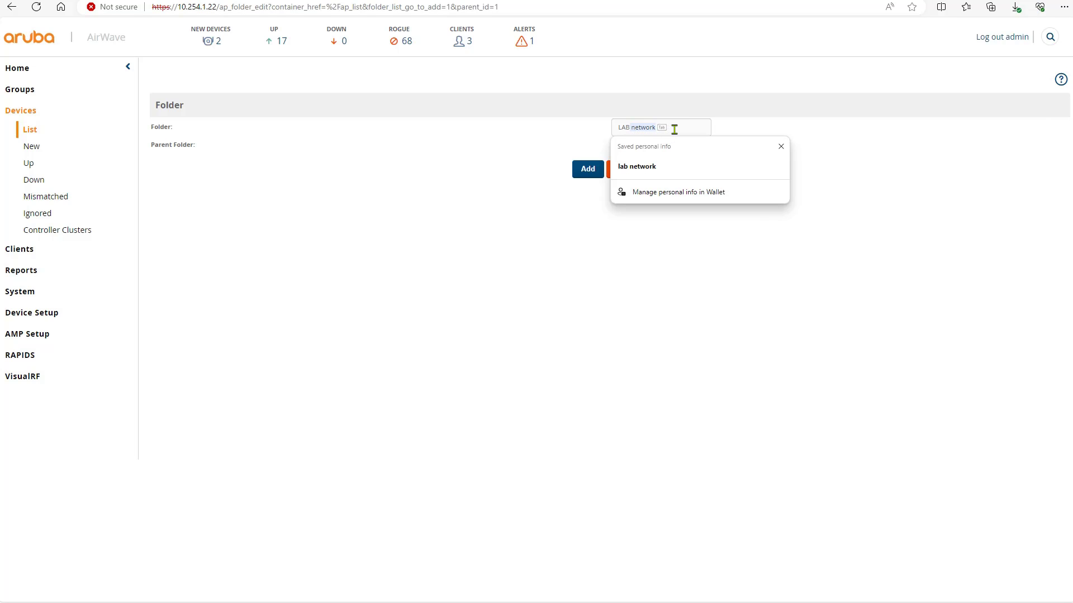
pyautogui.click(669, 170)
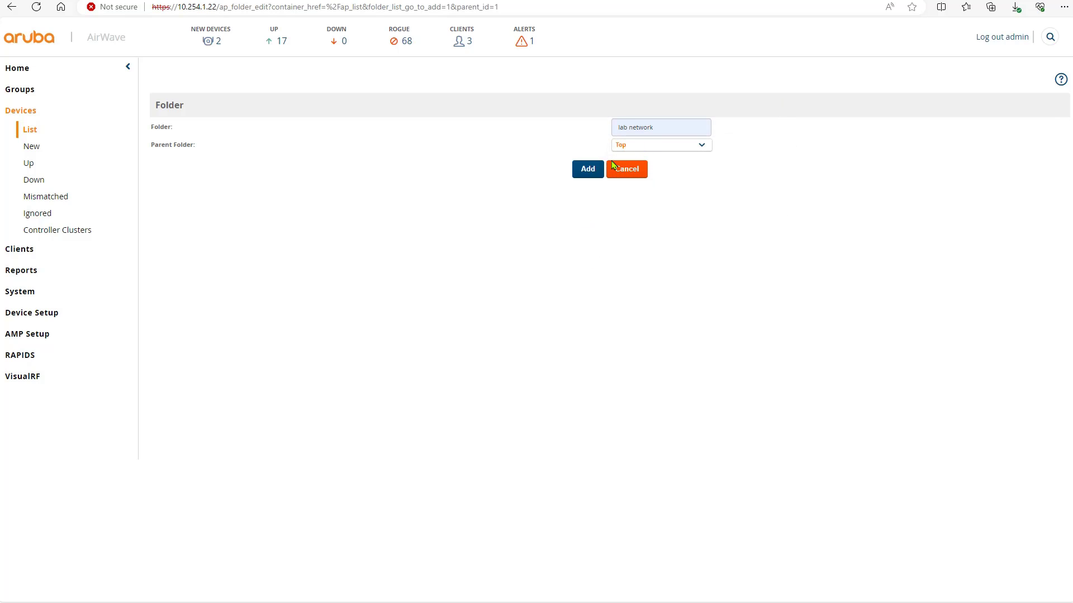
pyautogui.click(588, 168)
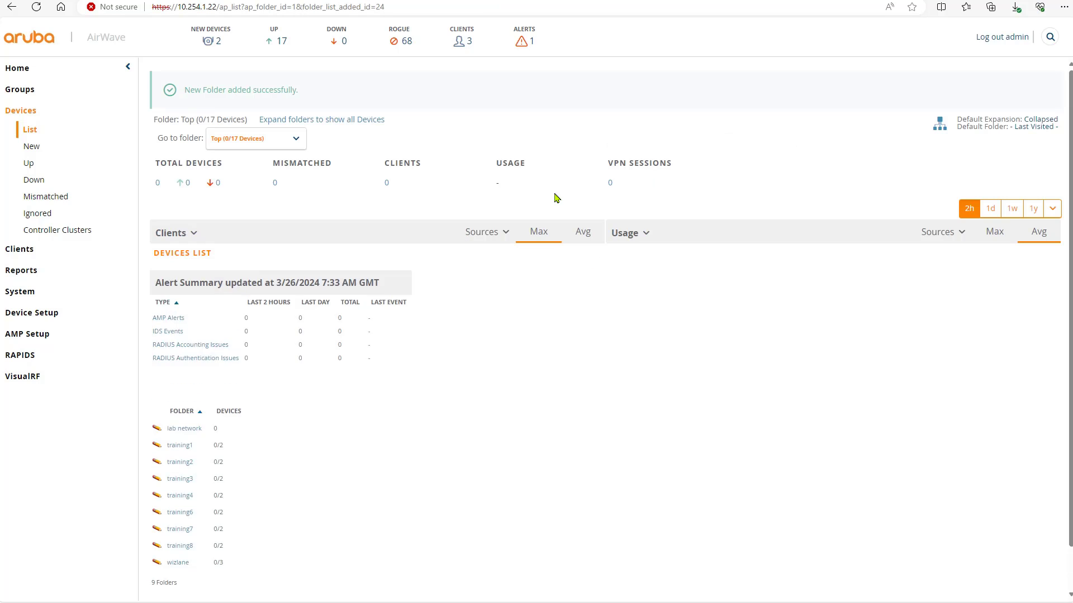
pyautogui.click(215, 42)
# Step: Add MC1 and table-1 to group LAB-Devices in folder lab network, without updating group settings
pyautogui.click(166, 191)
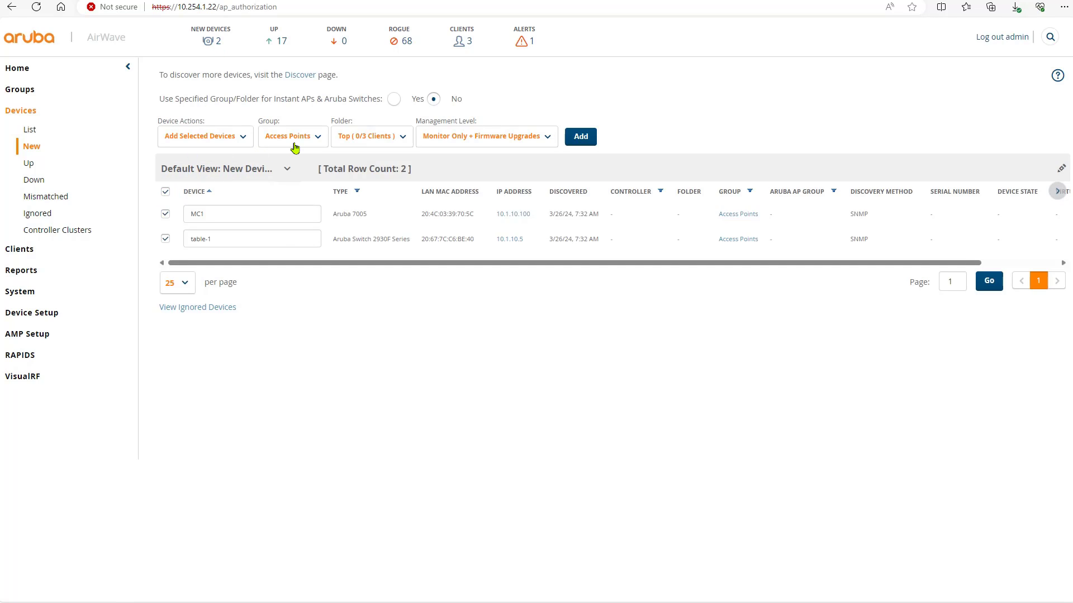
pyautogui.click(307, 143)
pyautogui.click(287, 164)
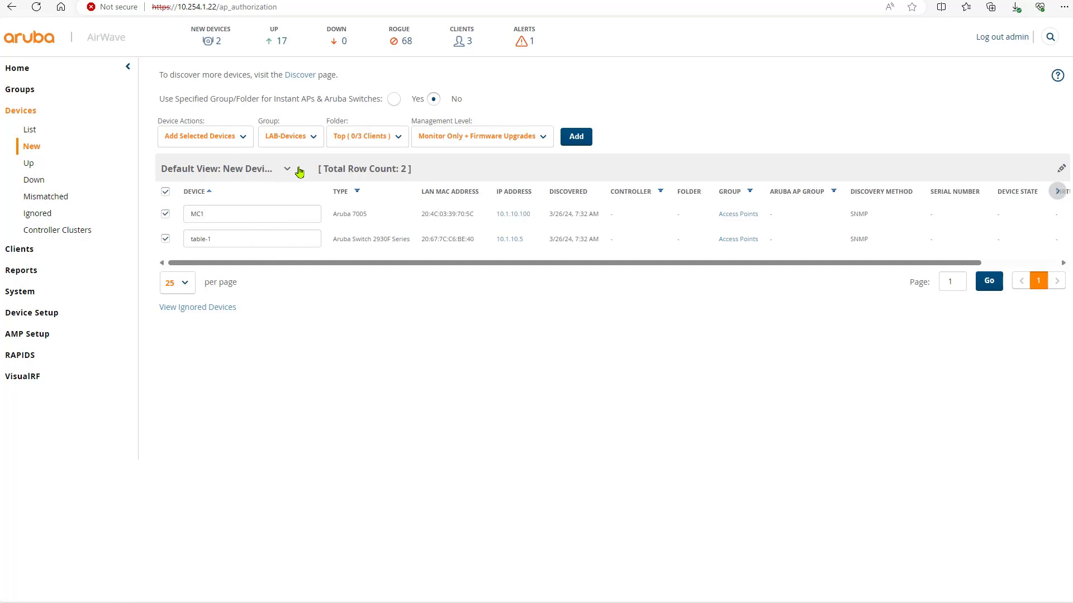
pyautogui.click(372, 140)
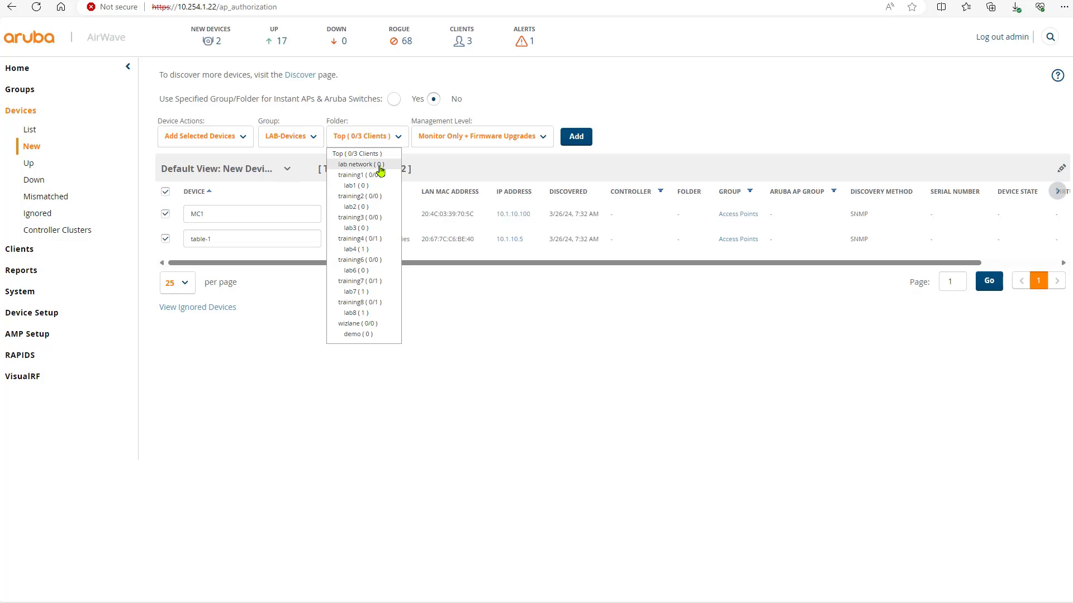
pyautogui.click(379, 164)
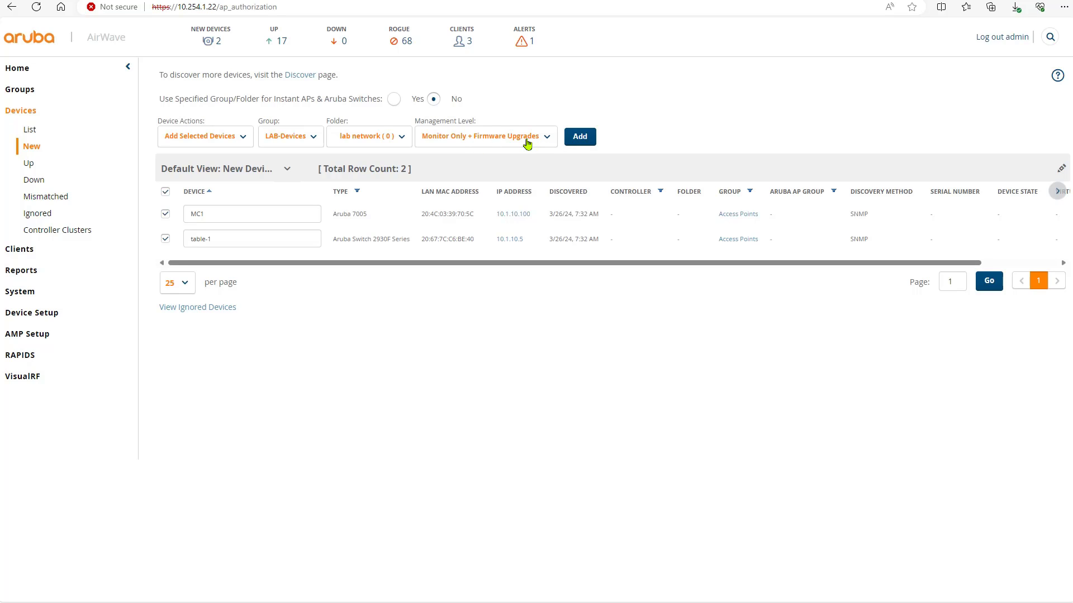
pyautogui.click(579, 138)
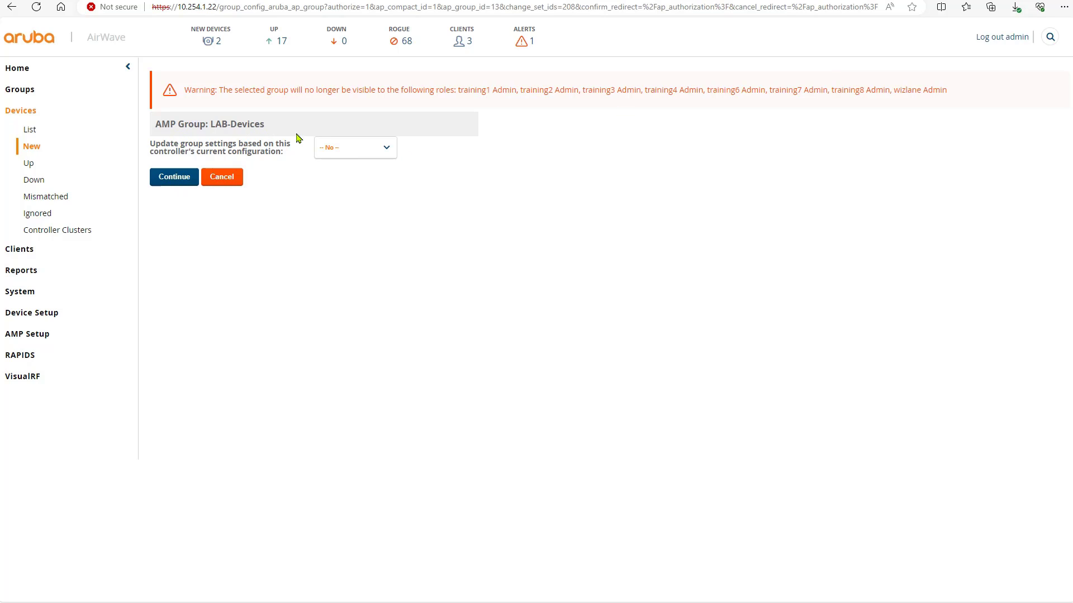
pyautogui.click(183, 187)
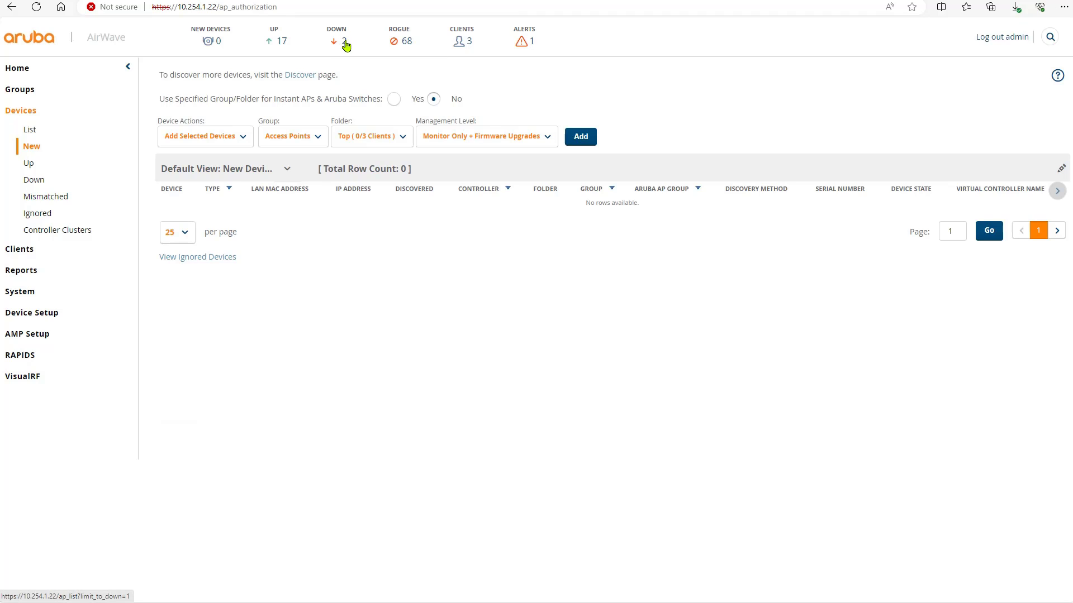
# Step: Open MC1's monitoring page from the Down devices list
pyautogui.moveTo(344, 46)
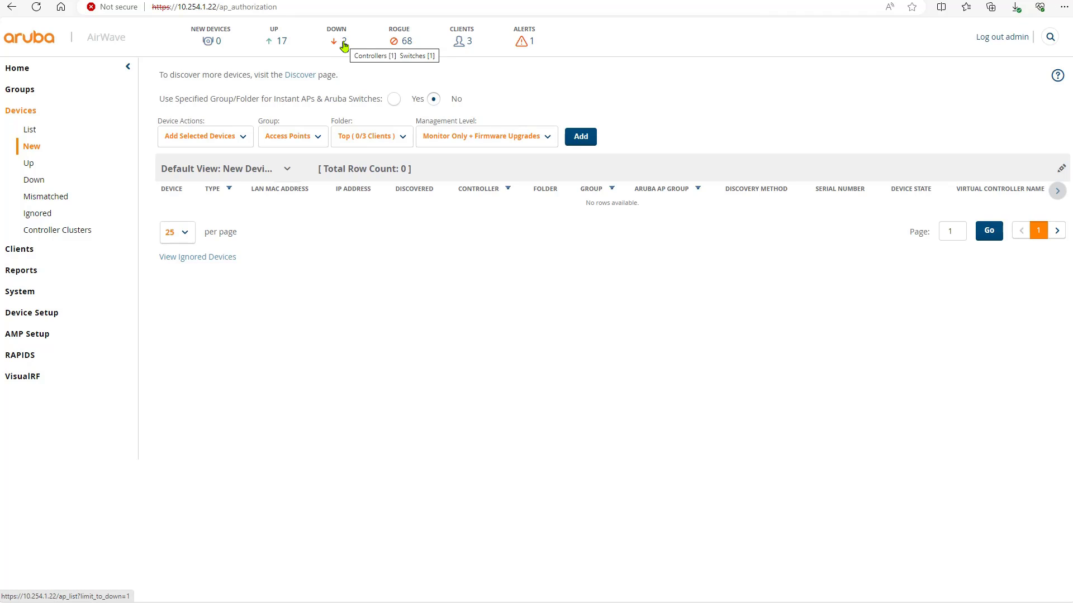
pyautogui.click(345, 45)
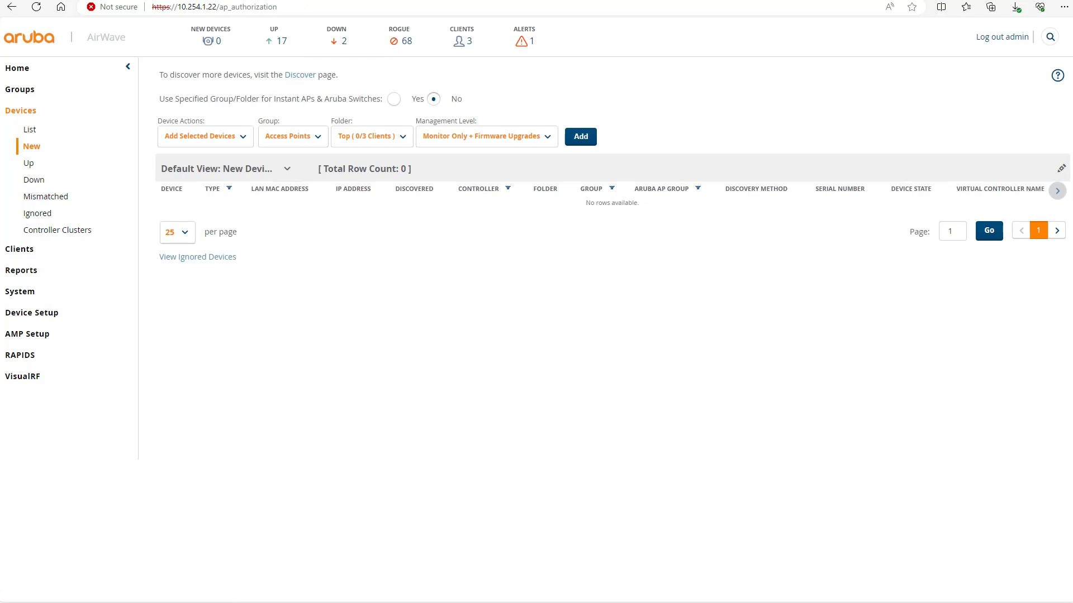
pyautogui.click(342, 41)
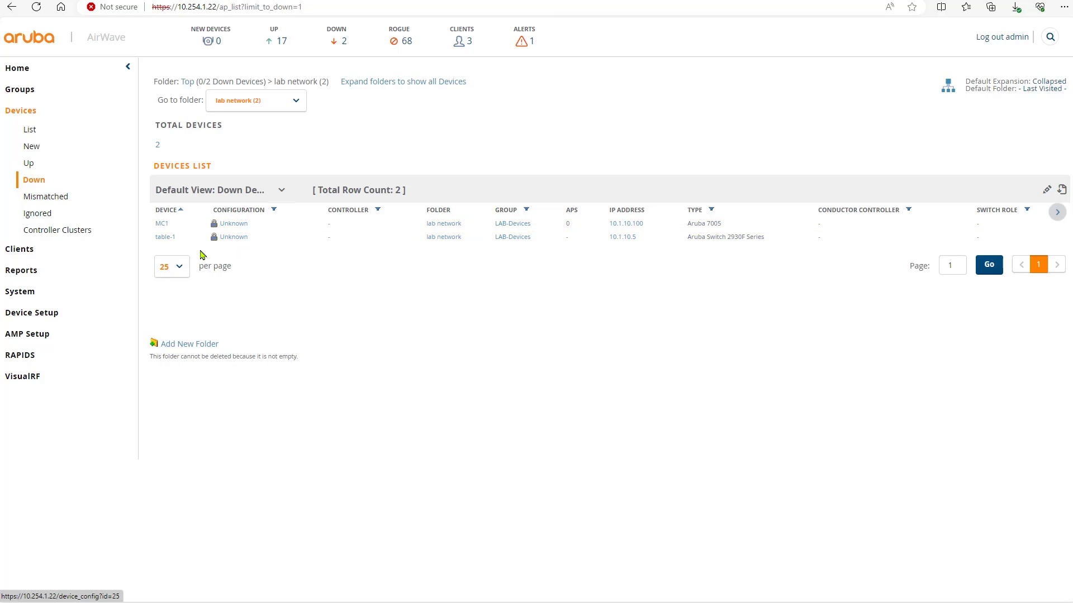
pyautogui.click(161, 225)
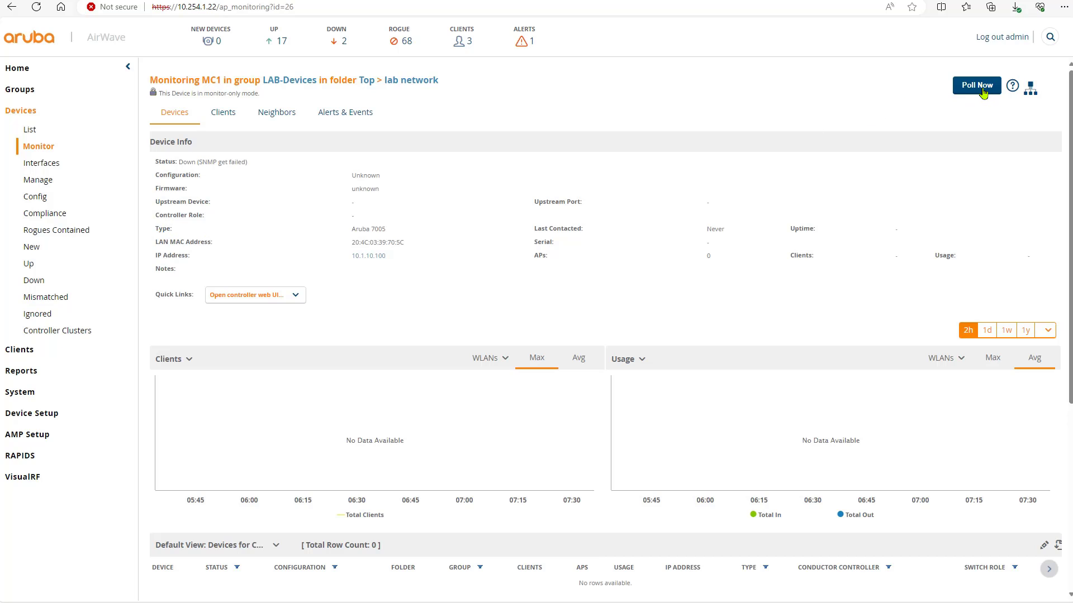
# Step: Poll MC1 now, then return to the Down devices list still showing MC1 and table-1
pyautogui.click(983, 93)
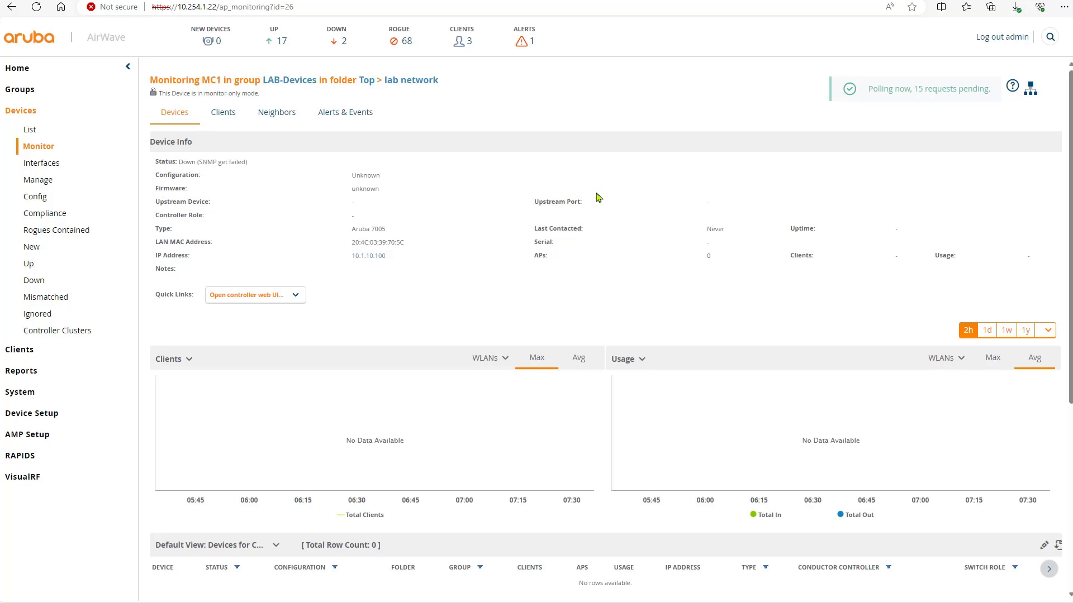
pyautogui.scroll(-5, 593, 200)
pyautogui.scroll(5, 594, 200)
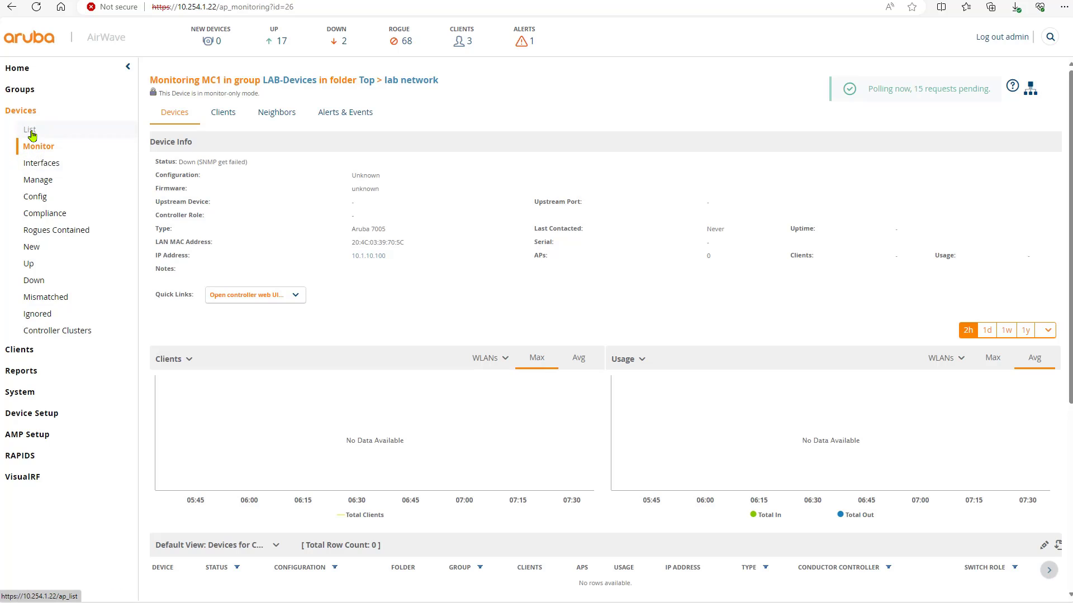
pyautogui.click(347, 42)
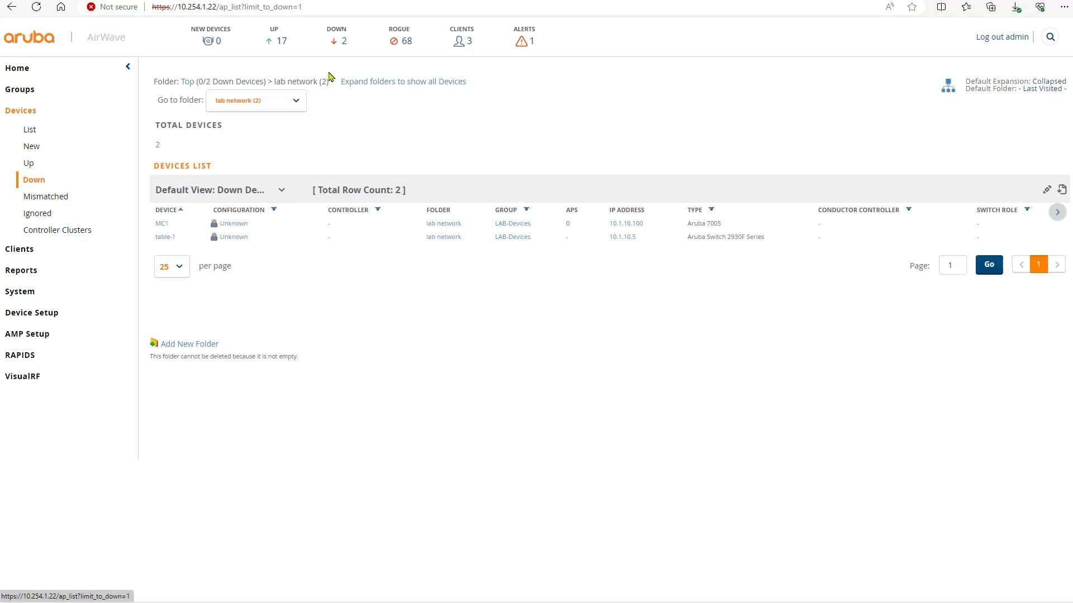
# Step: Open switch table-1's monitoring page, note its SNMP get failed status, and poll it
pyautogui.click(162, 238)
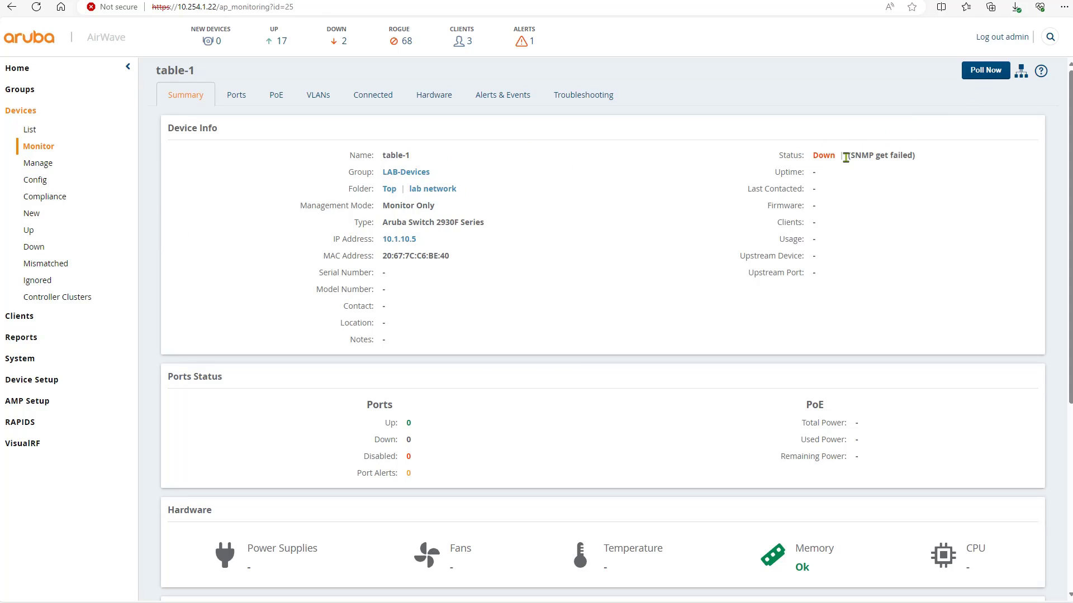
pyautogui.moveTo(847, 159); pyautogui.dragTo(906, 158)
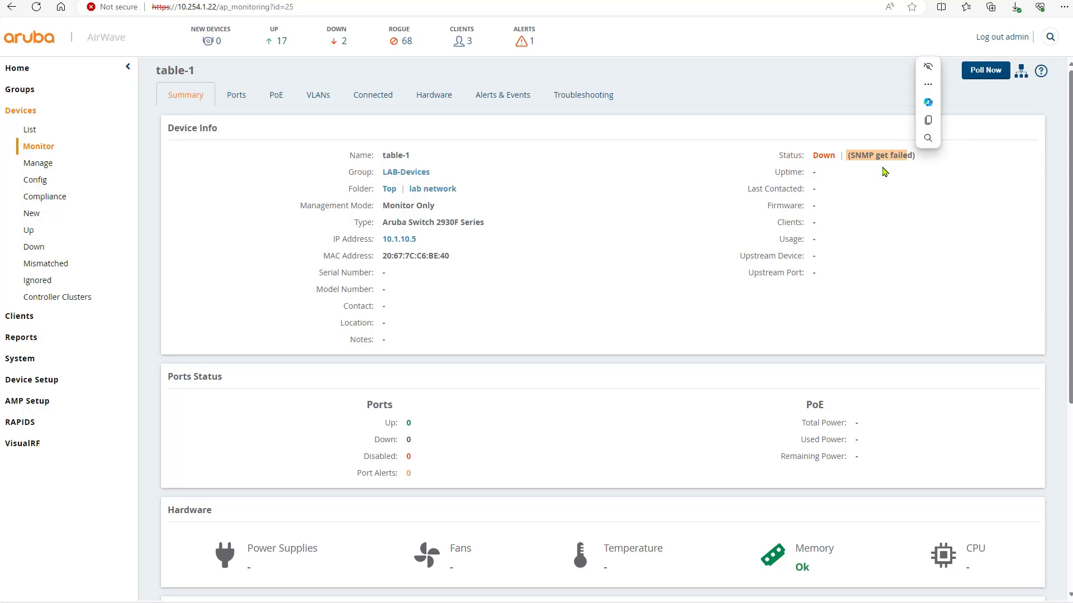
pyautogui.click(1003, 167)
pyautogui.click(990, 75)
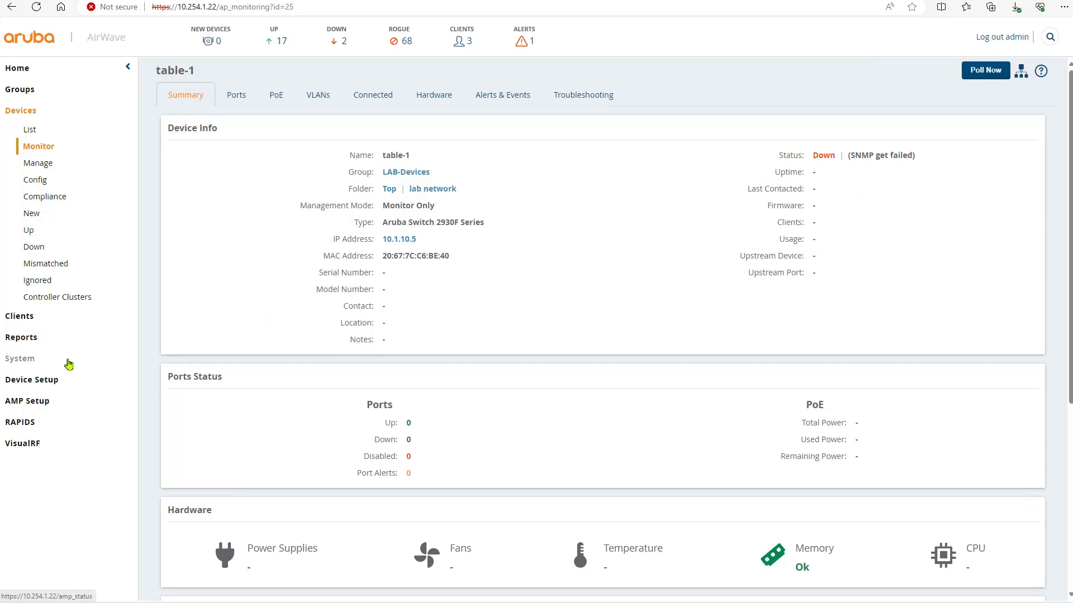
# Step: Go to System > Device Setup > Communication to view the default per-vendor credentials
pyautogui.click(33, 361)
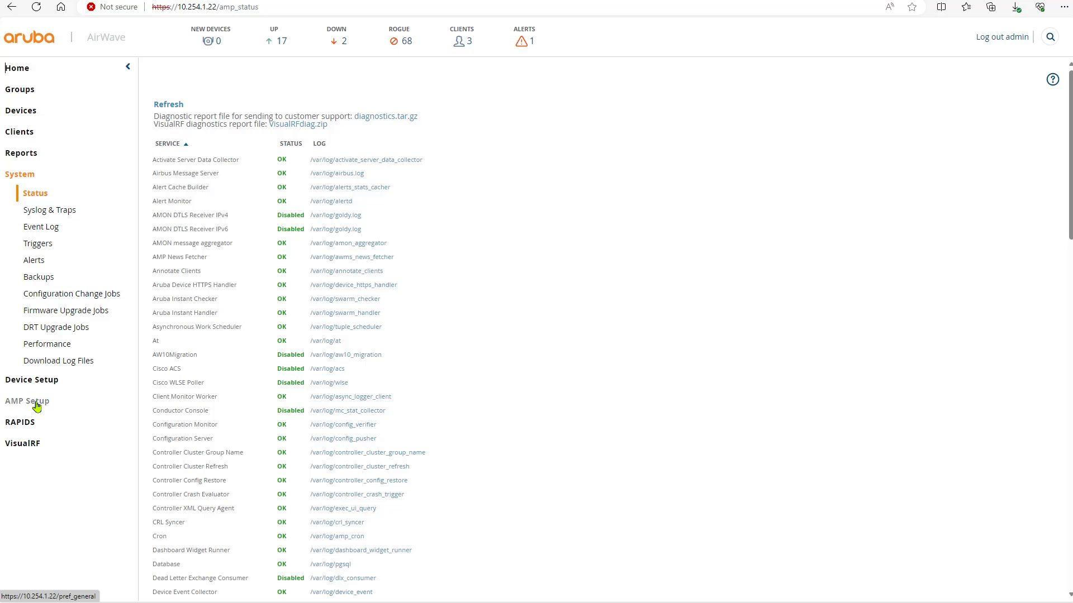
pyautogui.click(42, 383)
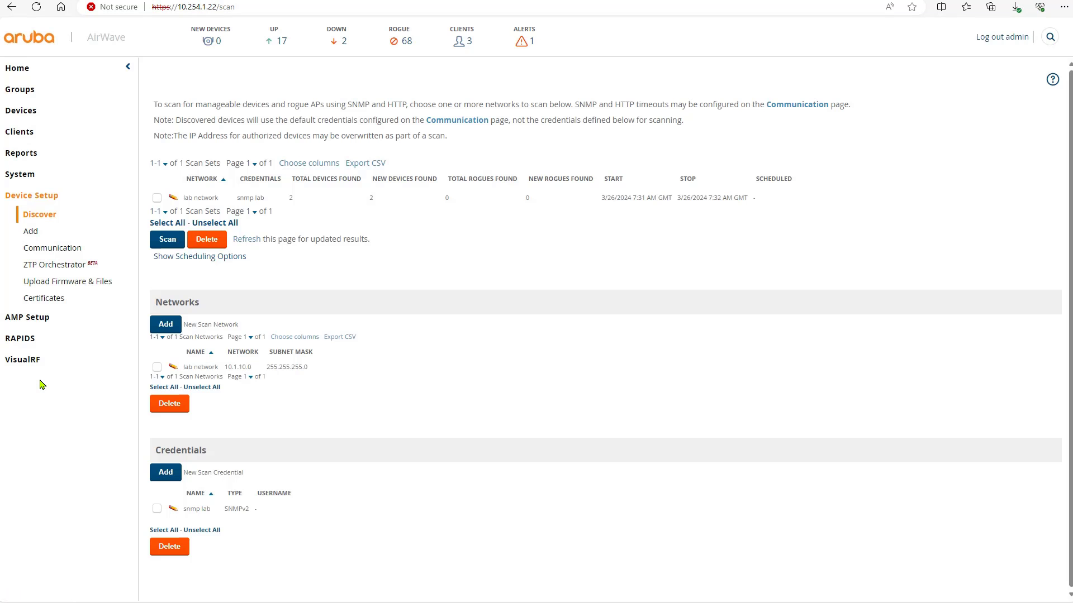
pyautogui.click(72, 252)
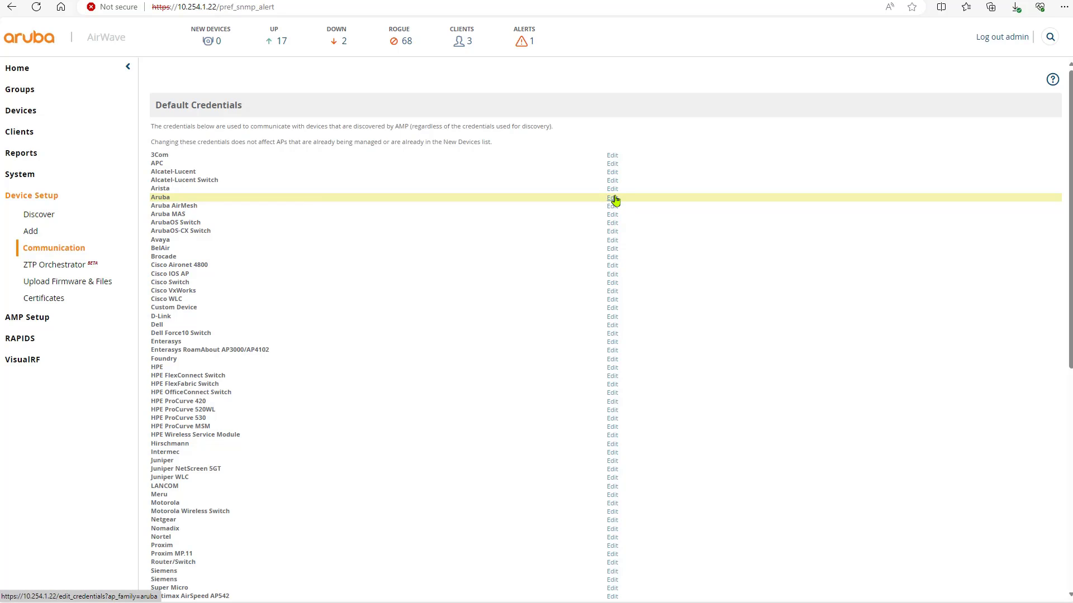
# Step: Edit the Aruba default credentials and enter a new community string with its confirmation
pyautogui.click(613, 198)
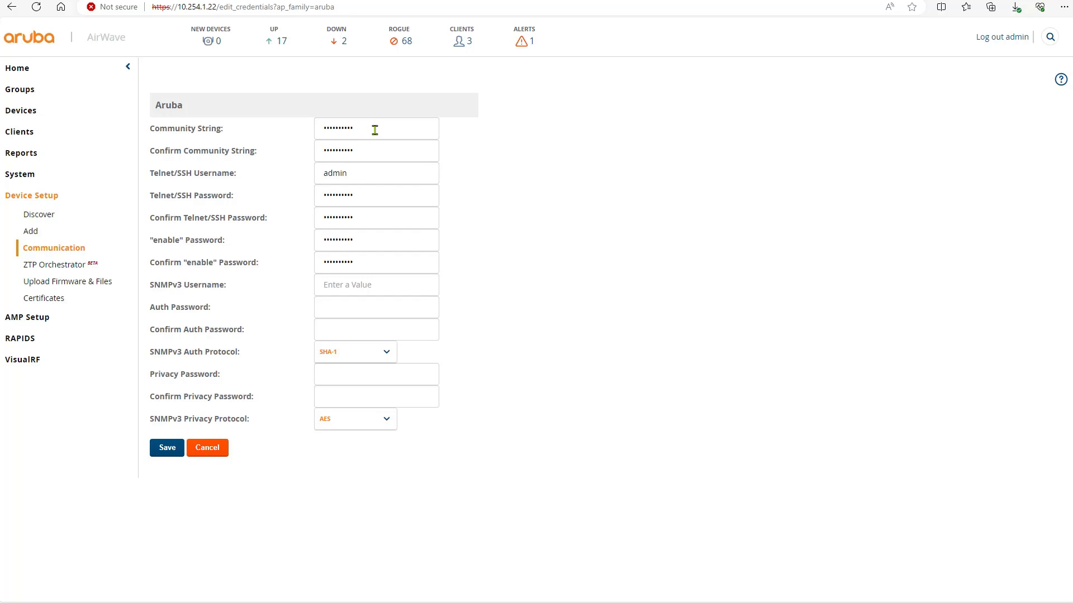
pyautogui.moveTo(374, 130); pyautogui.dragTo(308, 133)
pyautogui.write('pub')
pyautogui.press('Tab')
pyautogui.write('p')
# Step: Enter new Telnet/SSH and enable passwords with confirmations, then save the Aruba defaults
pyautogui.doubleClick(367, 200)
pyautogui.write('pa')
pyautogui.press('Tab')
pyautogui.write('pass')
pyautogui.press('Tab')
pyautogui.write('passwo')
pyautogui.press('Tab')
pyautogui.write('pa')
pyautogui.click(168, 448)
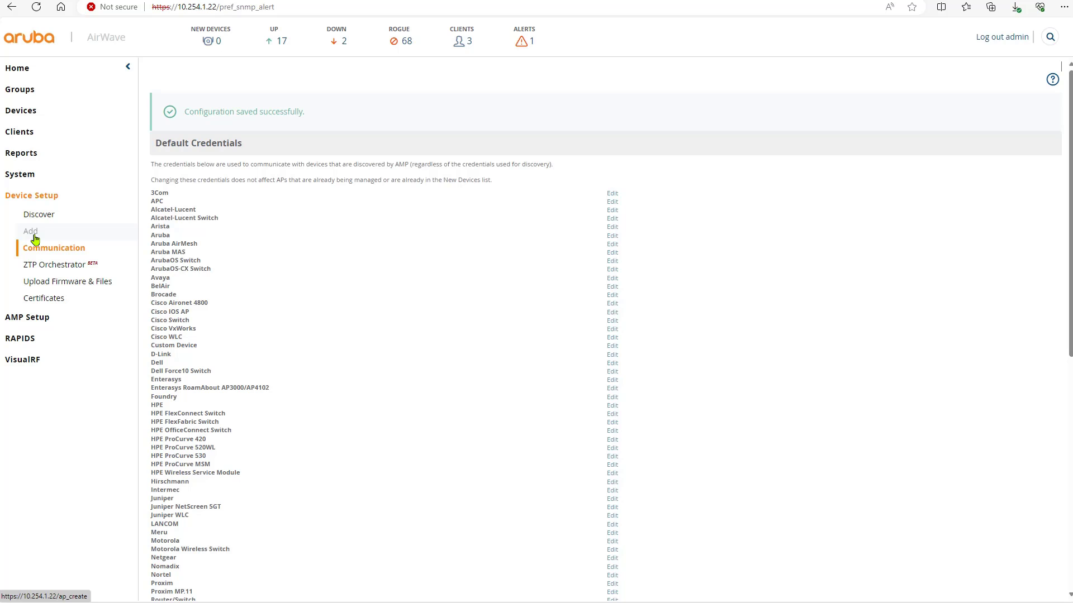
# Step: From the Down devices list, open the Manage page for switch table-1 at 10.1.10.5
pyautogui.click(25, 118)
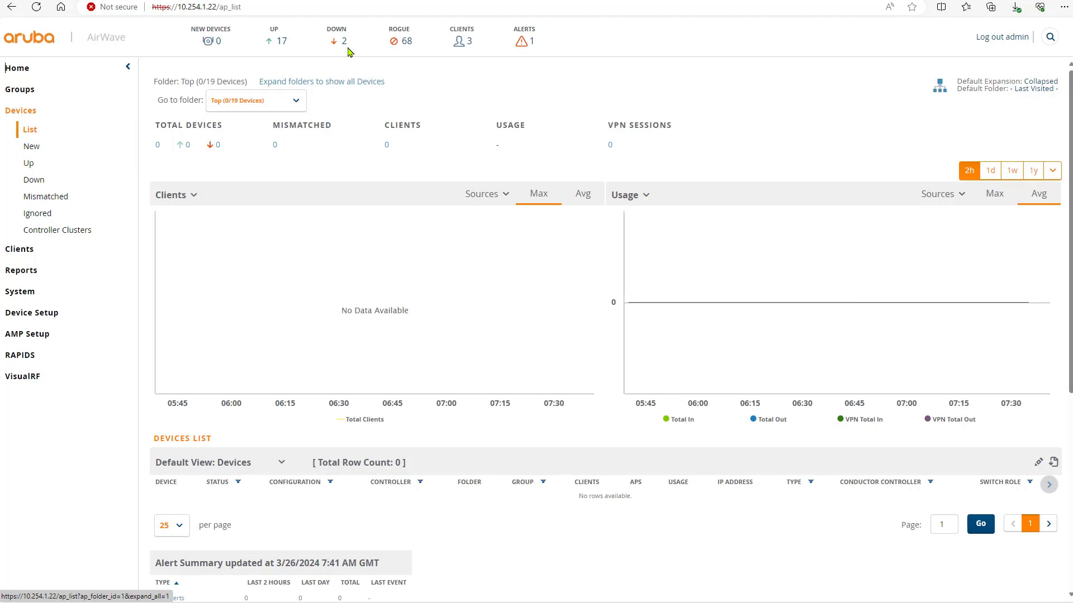
pyautogui.click(344, 45)
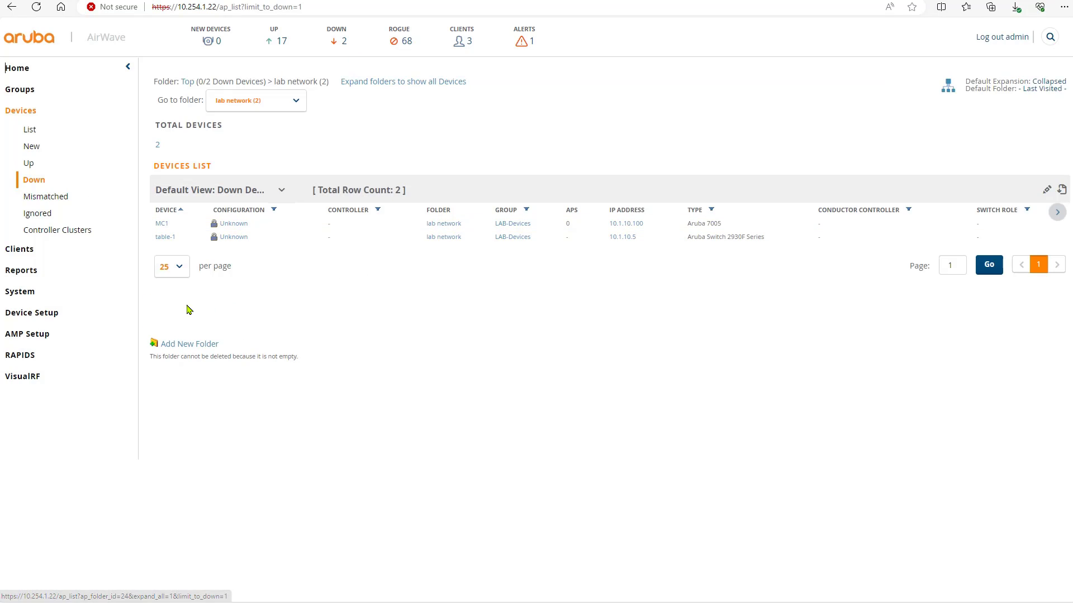
pyautogui.moveTo(166, 241)
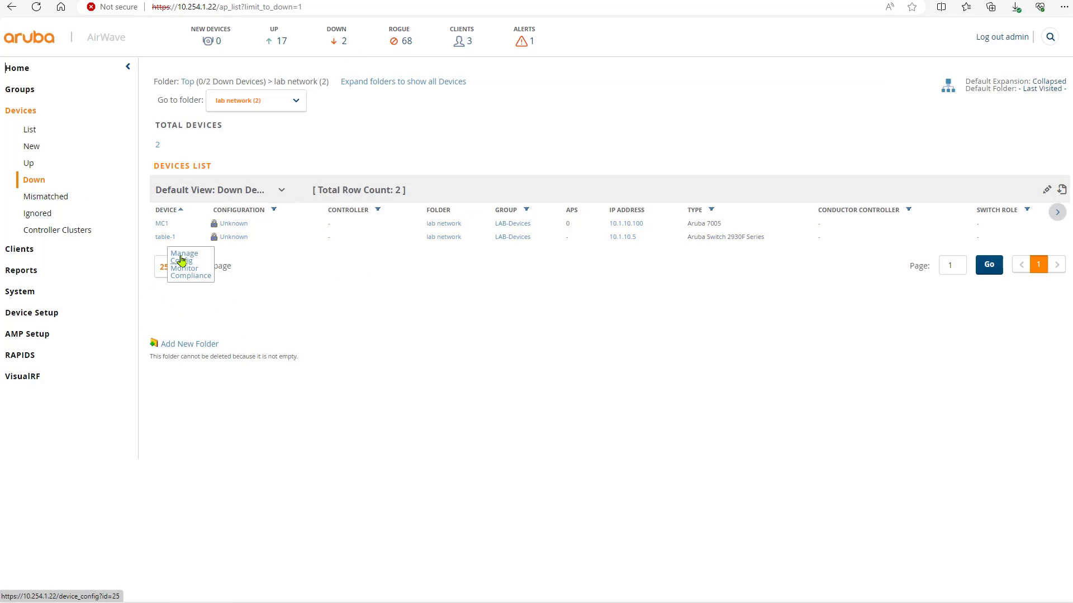
pyautogui.click(182, 260)
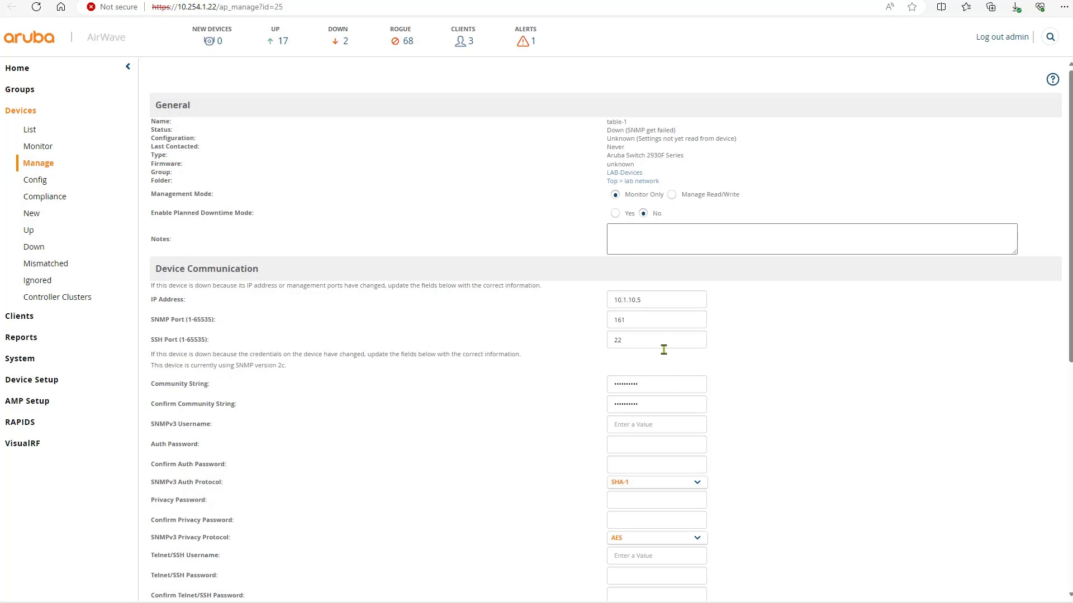
# Step: Replace table-1's community string and its confirmation on the Manage page
pyautogui.doubleClick(663, 385)
pyautogui.write('p')
pyautogui.press('Tab')
pyautogui.write('pu')
pyautogui.scroll(-7, 563, 475)
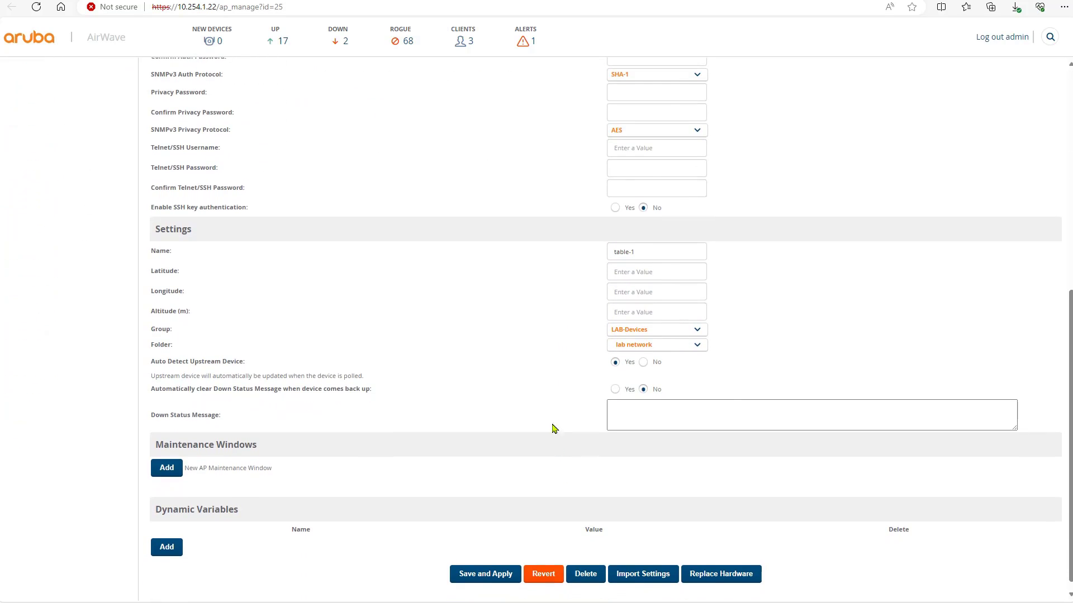
pyautogui.scroll(7, 551, 428)
pyautogui.scroll(-3, 202, 413)
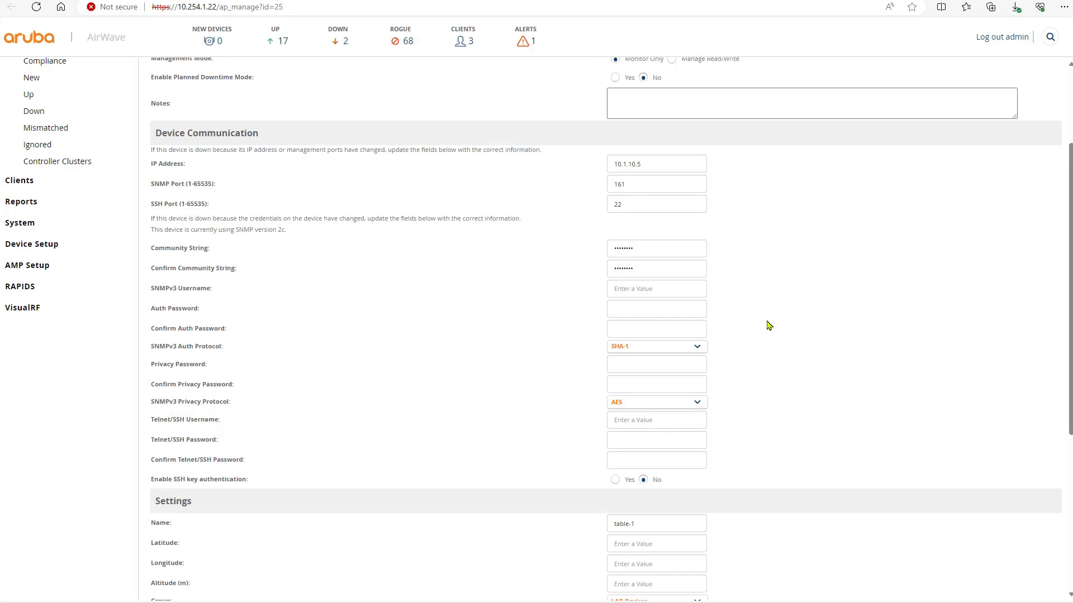
# Step: Enter table-1's Telnet/SSH username, then Save and Apply the changes immediately
pyautogui.click(664, 421)
pyautogui.write('admin')
pyautogui.scroll(-5, 491, 500)
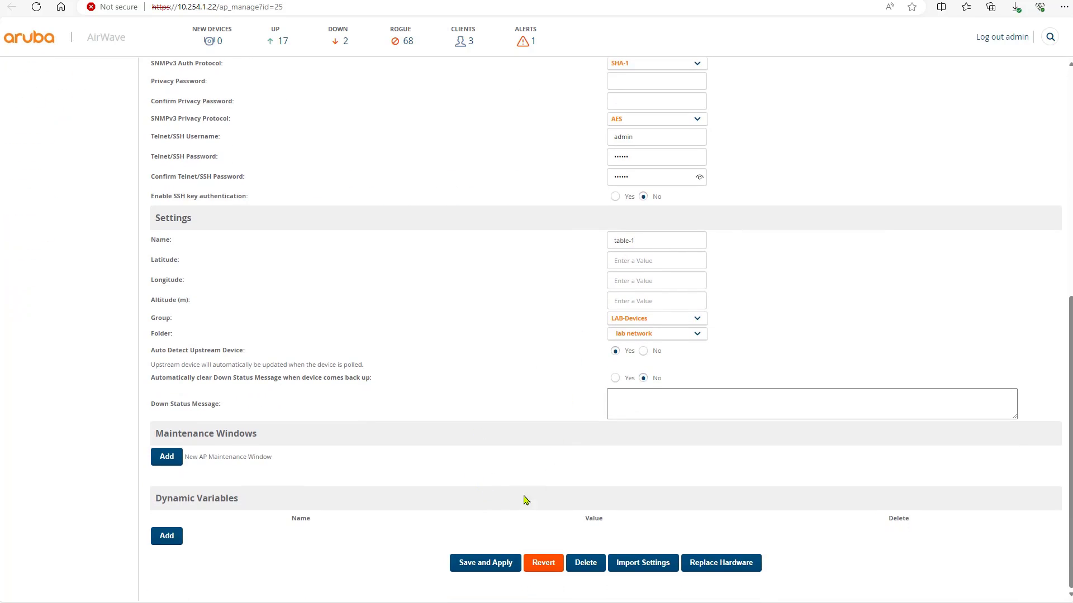
pyautogui.click(494, 566)
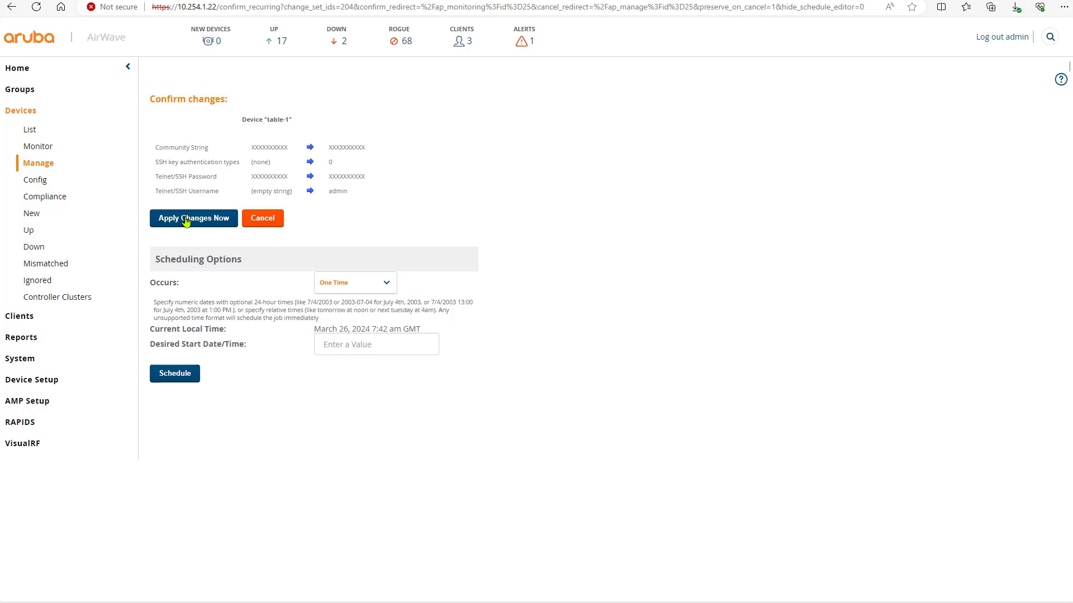
pyautogui.click(186, 219)
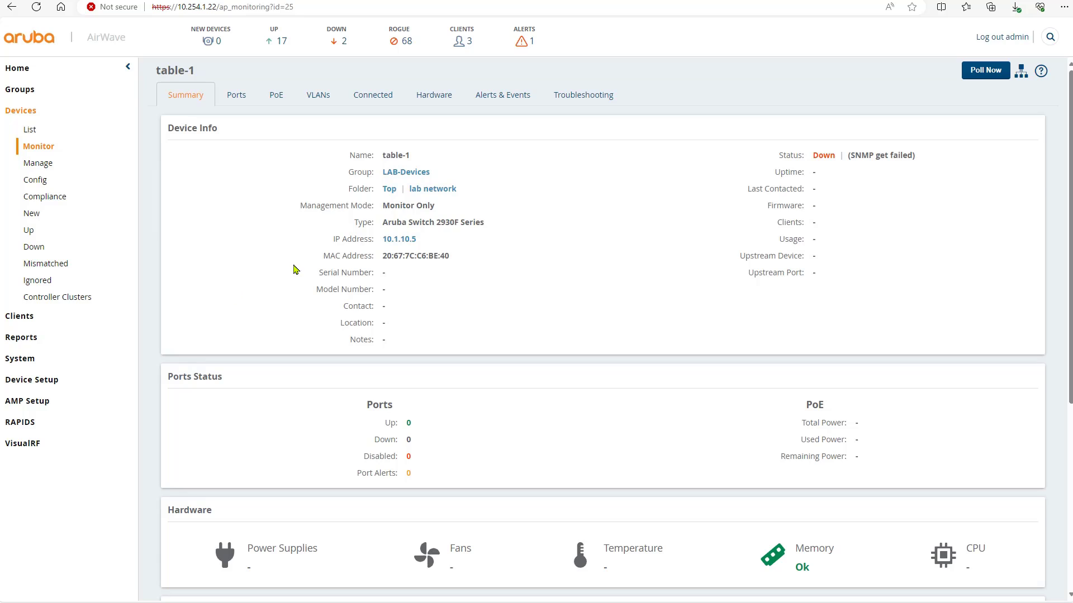
# Step: Poll table-1, then list Up devices in the lab network folder, showing MC1 and table-1
pyautogui.click(981, 83)
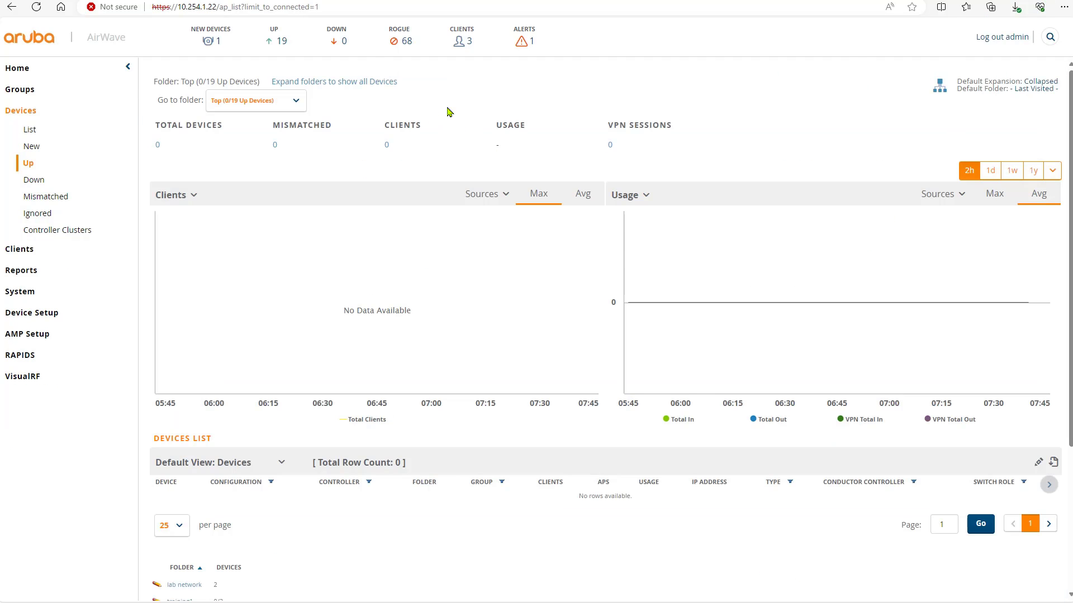
pyautogui.click(282, 45)
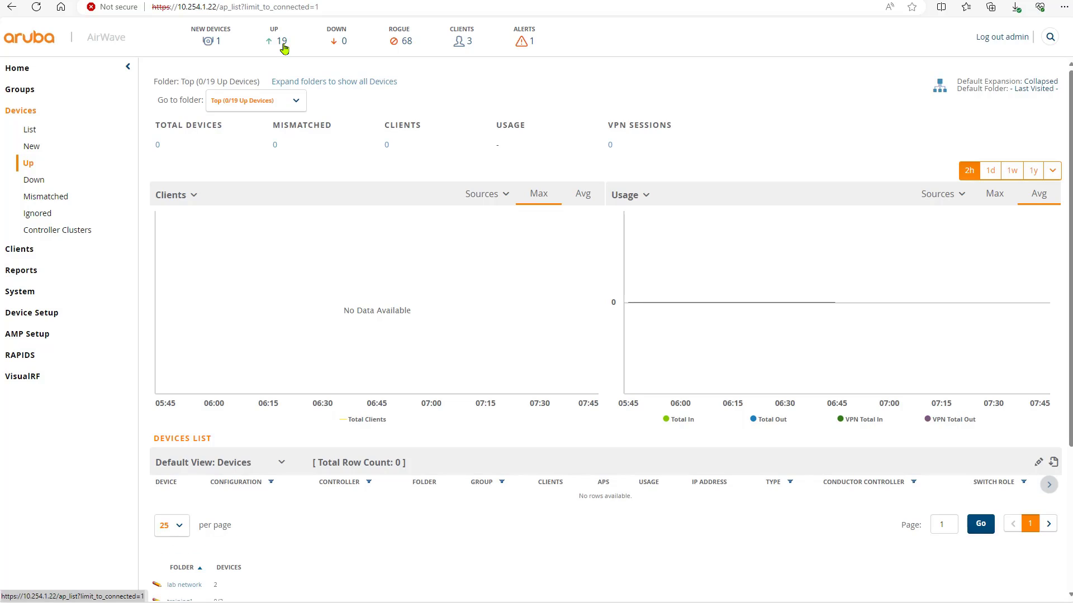
pyautogui.click(282, 101)
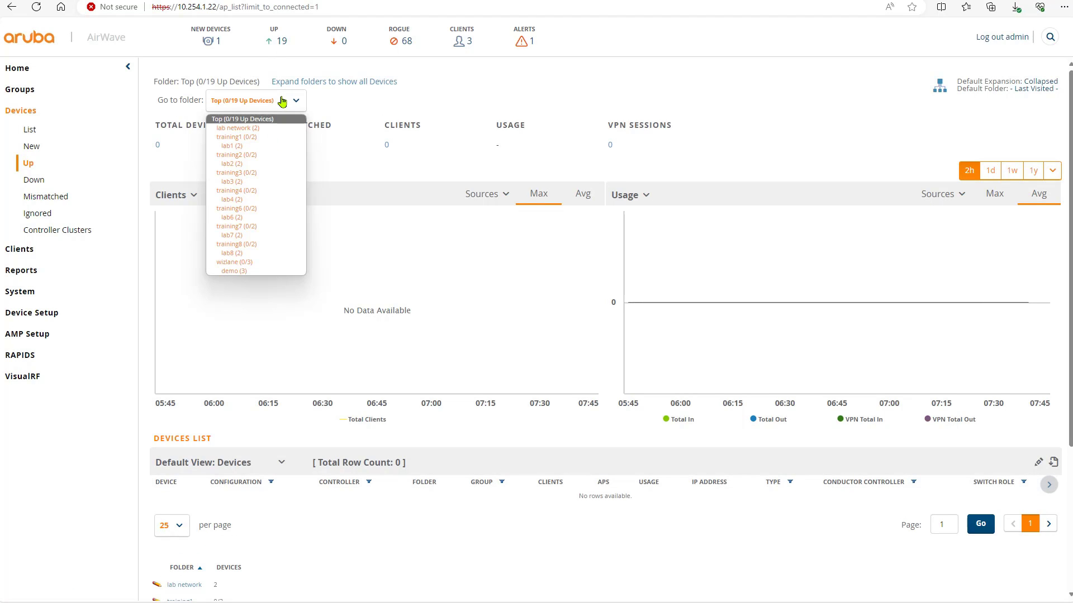
pyautogui.click(274, 128)
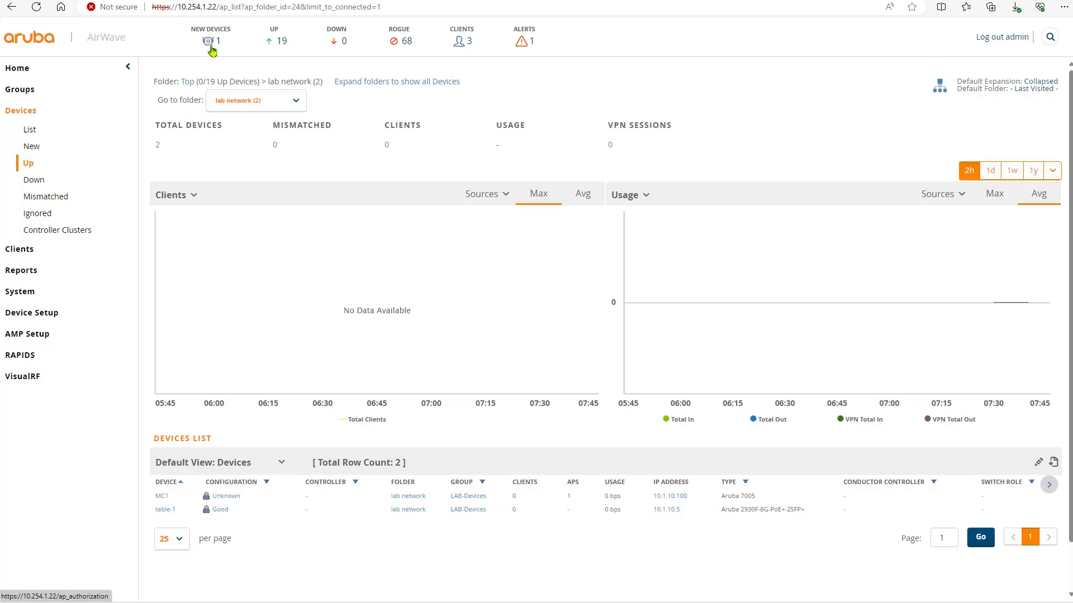
# Step: Add new access point AP-AOS-8 to group LAB-Devices and folder lab network, applying immediately
pyautogui.click(211, 44)
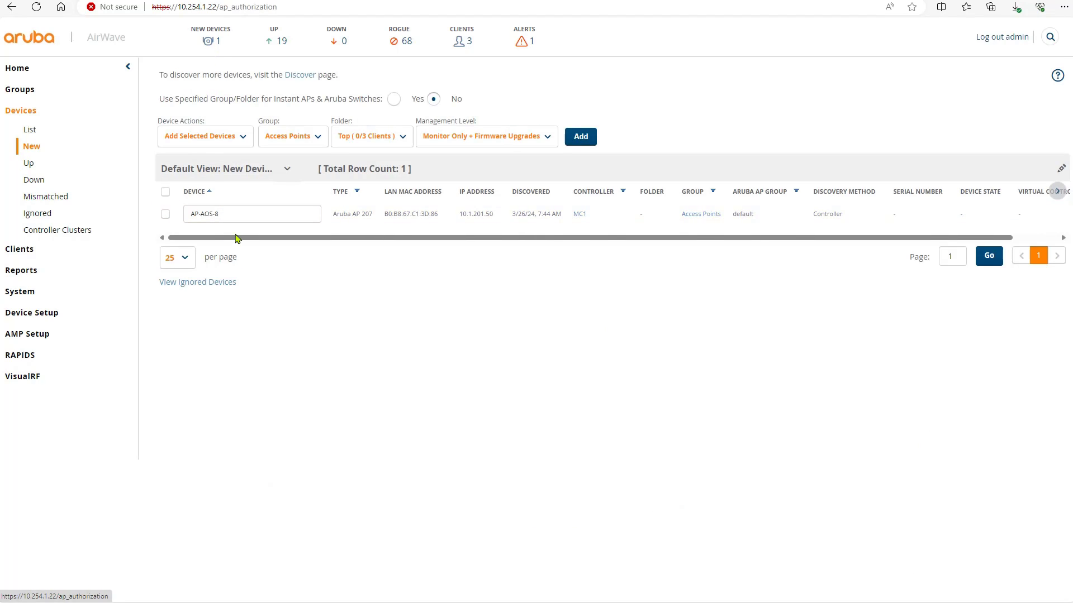
pyautogui.click(166, 194)
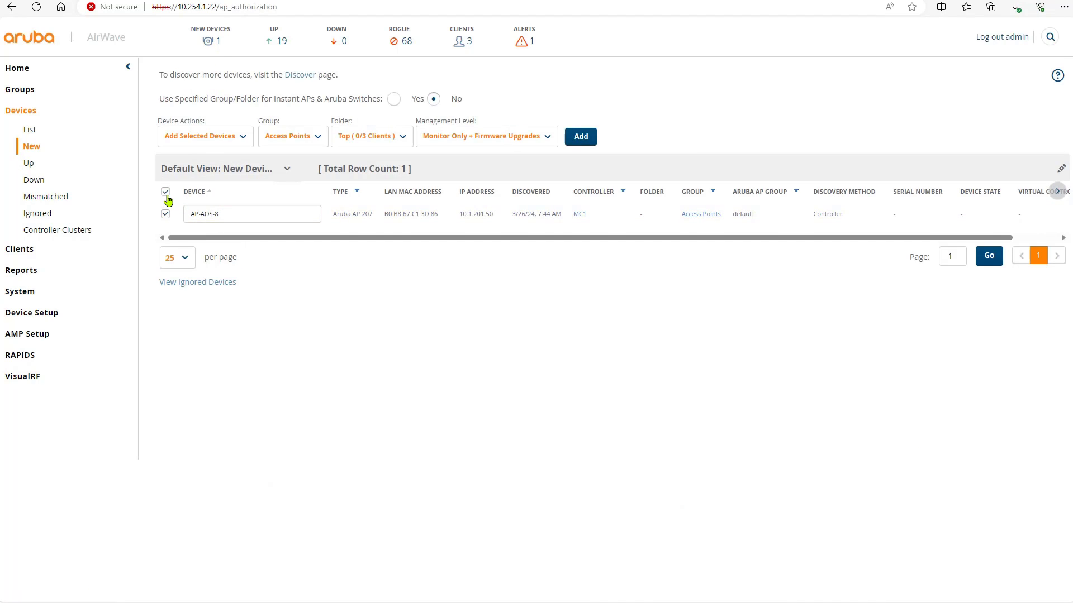
pyautogui.click(293, 138)
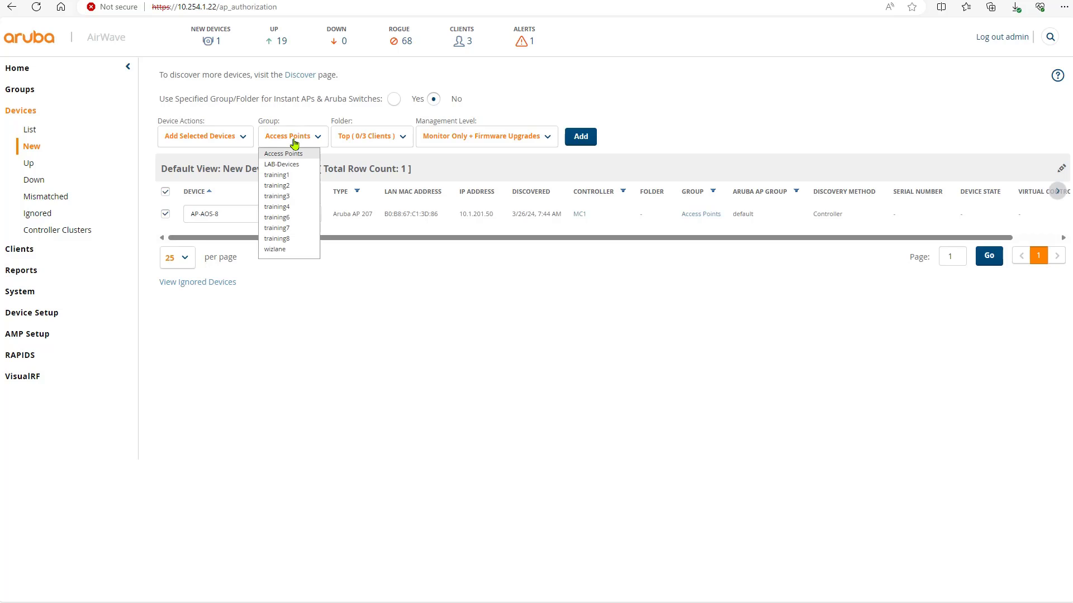
pyautogui.click(296, 165)
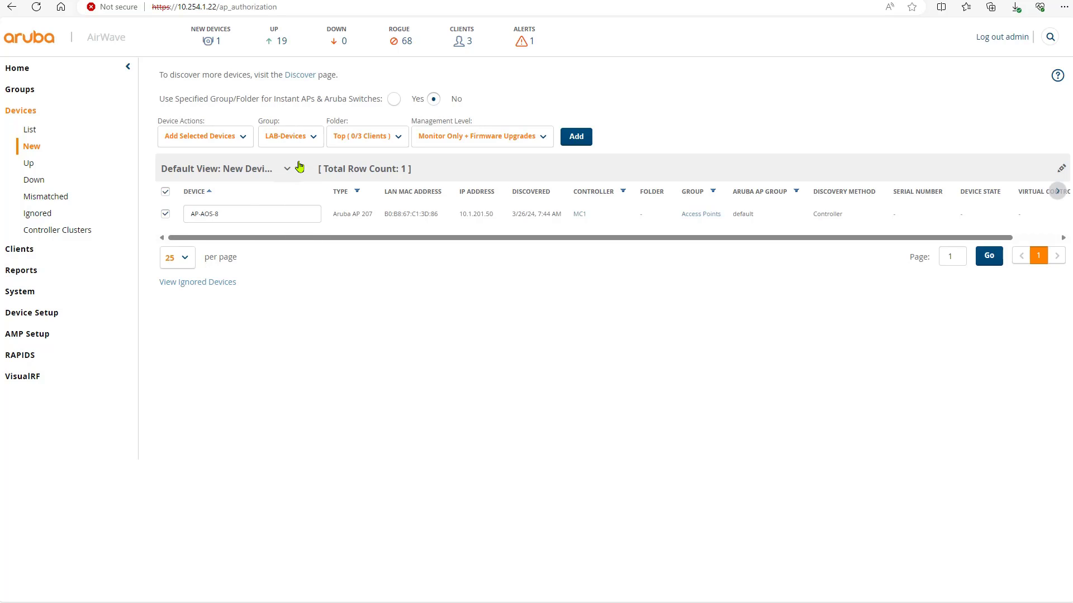
pyautogui.click(368, 142)
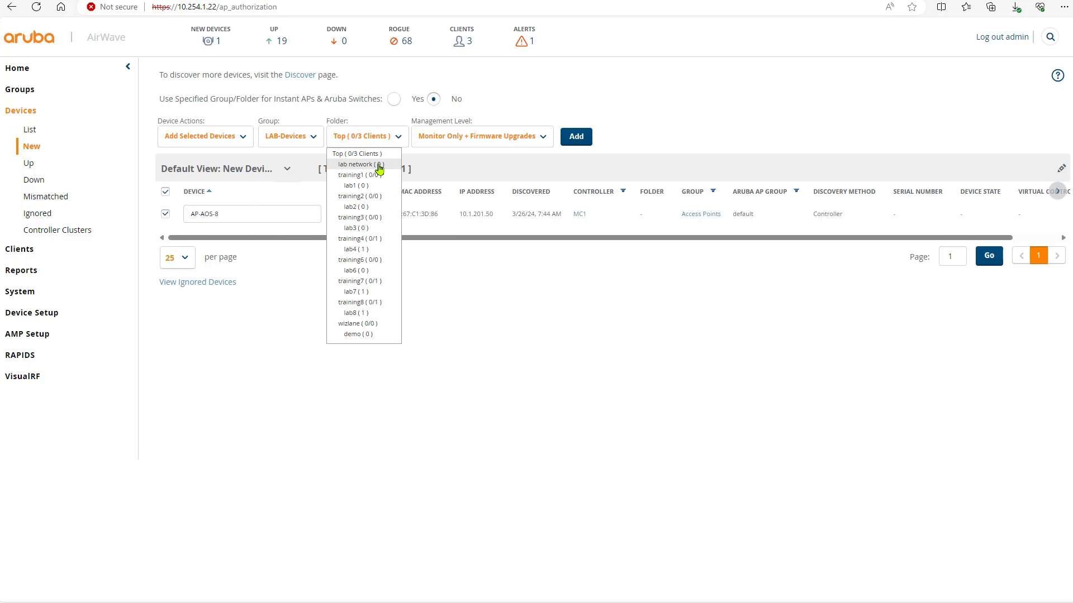
pyautogui.click(361, 164)
pyautogui.click(581, 139)
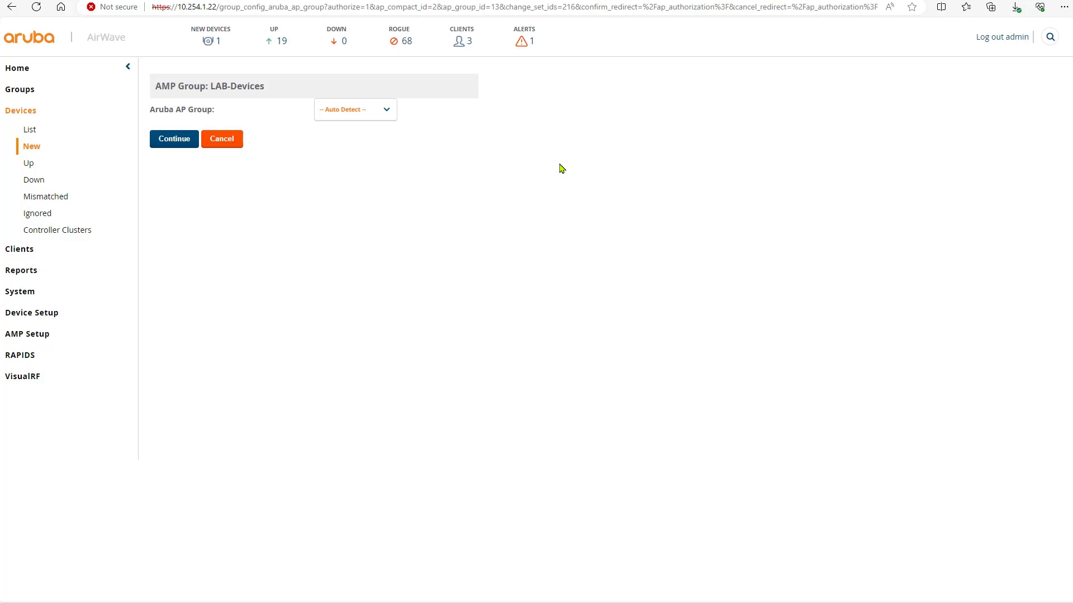
pyautogui.click(174, 147)
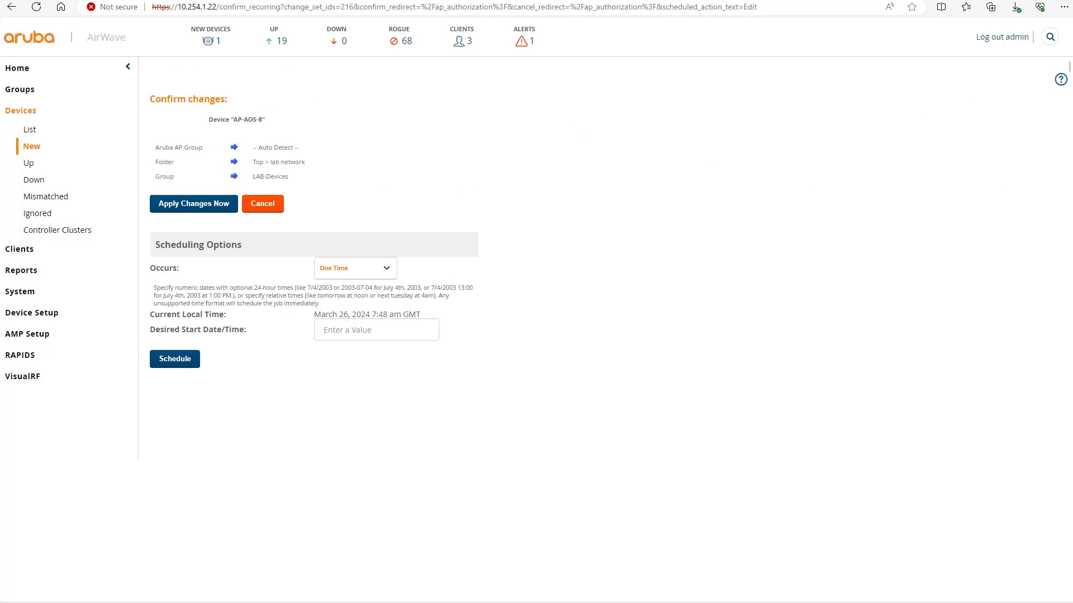
pyautogui.click(211, 205)
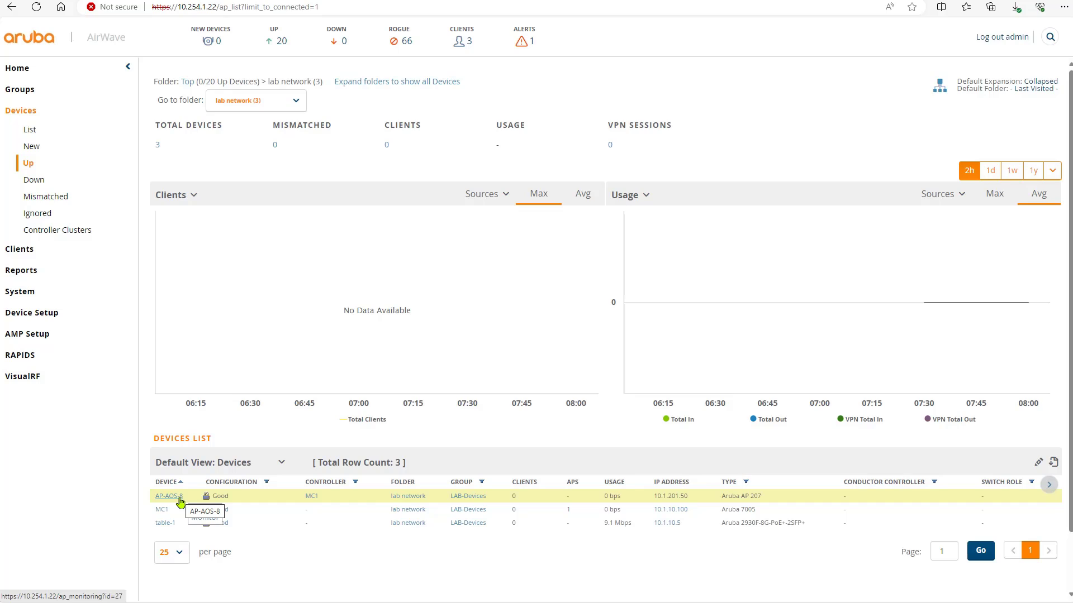
# Step: Open table-1's monitoring summary and show it in the topology map linked to MC1
pyautogui.moveTo(166, 527)
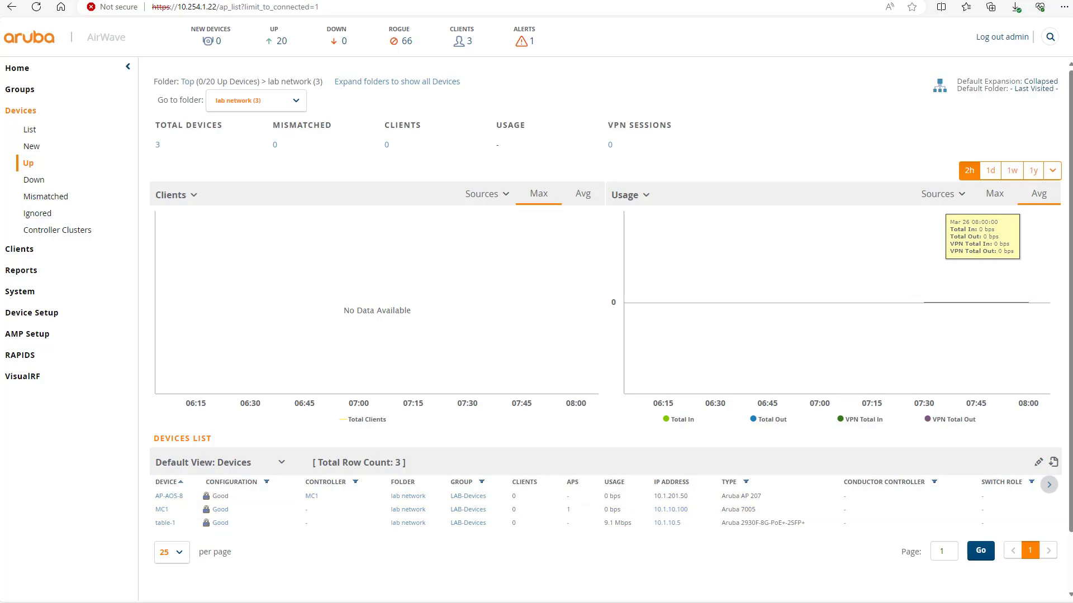
pyautogui.hotkey('alt', 'Left')
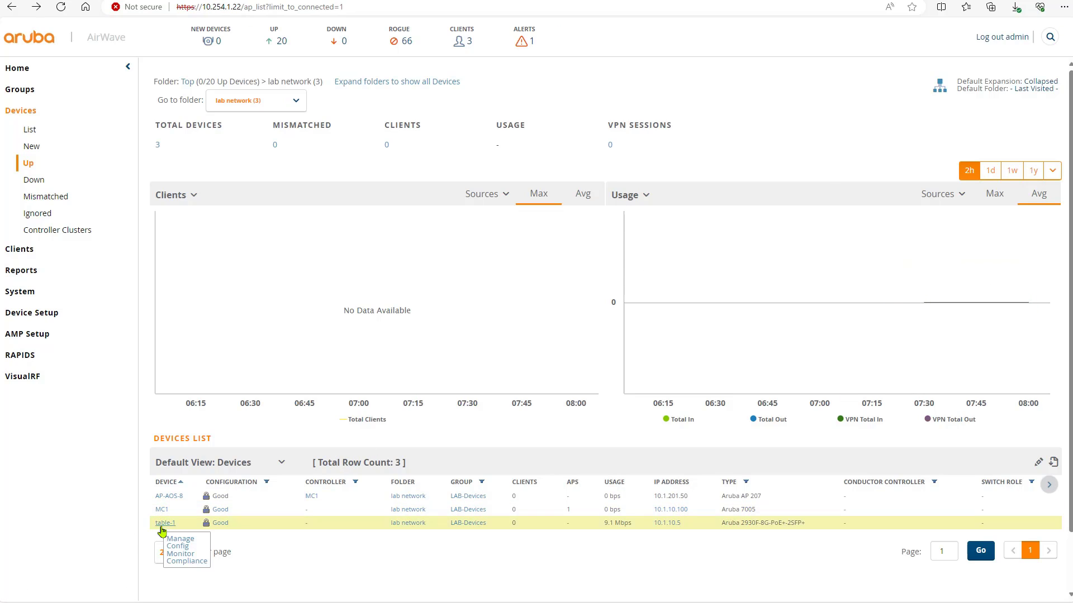
pyautogui.click(177, 527)
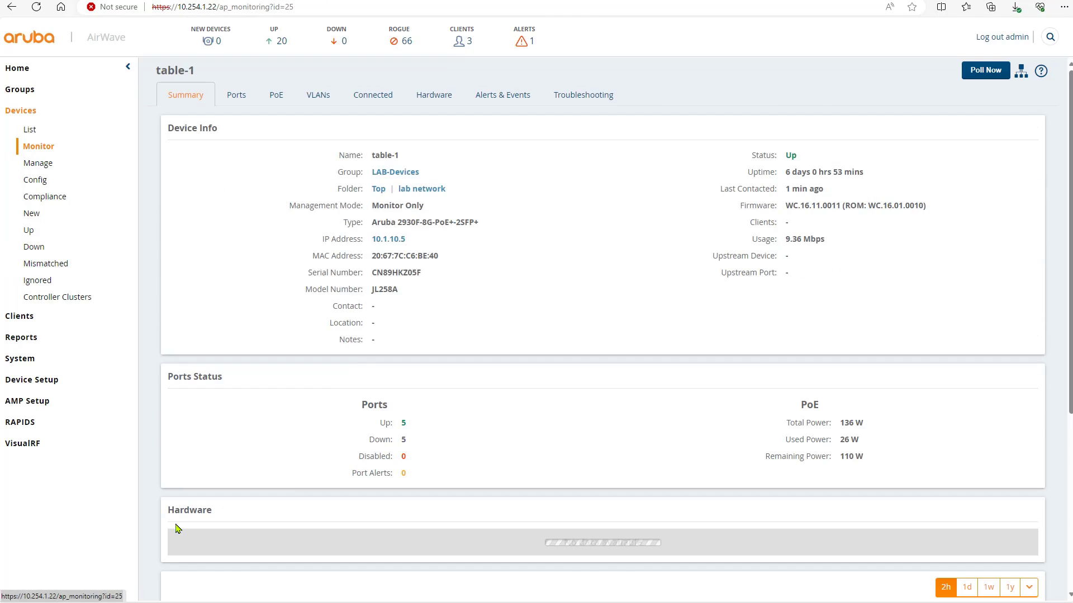
pyautogui.click(1021, 71)
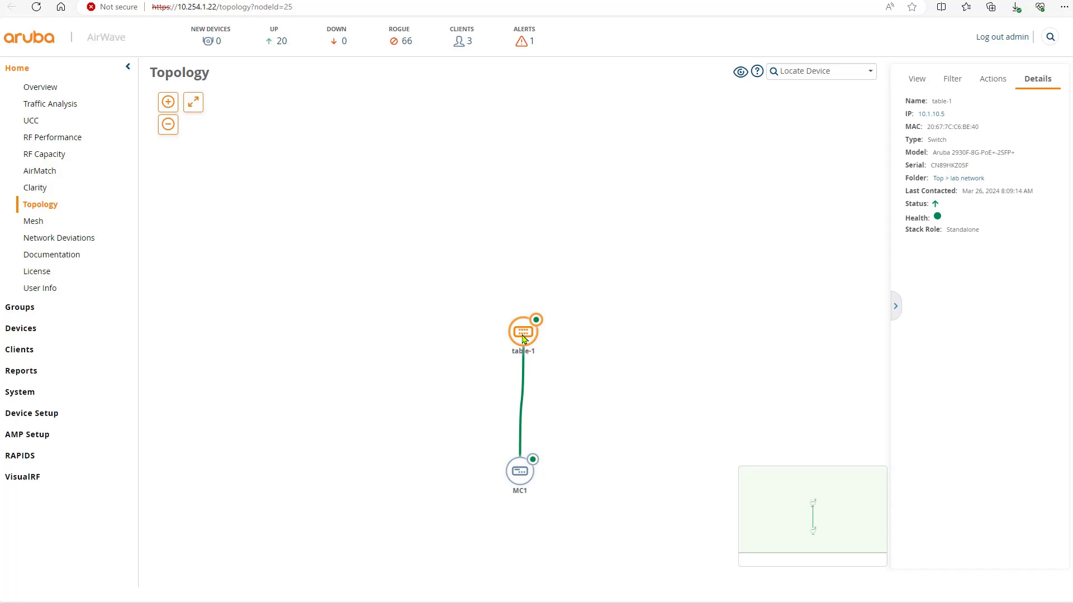
# Step: Rearrange the topology nodes so table-1 sits above controller MC1
pyautogui.moveTo(523, 339); pyautogui.dragTo(347, 319)
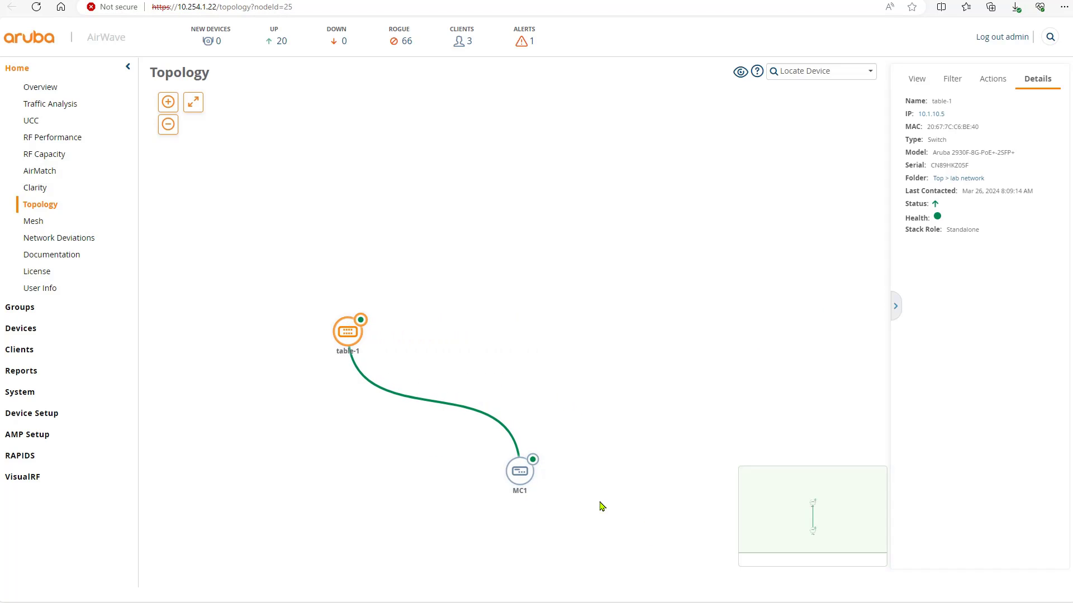
pyautogui.moveTo(520, 471); pyautogui.dragTo(556, 471)
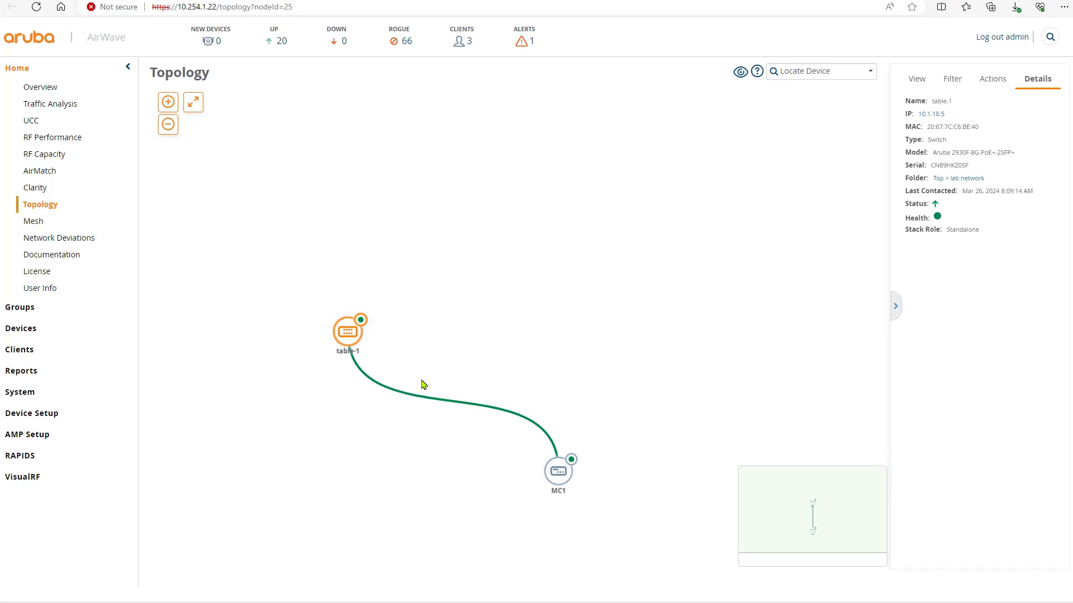
pyautogui.moveTo(350, 335); pyautogui.dragTo(600, 347)
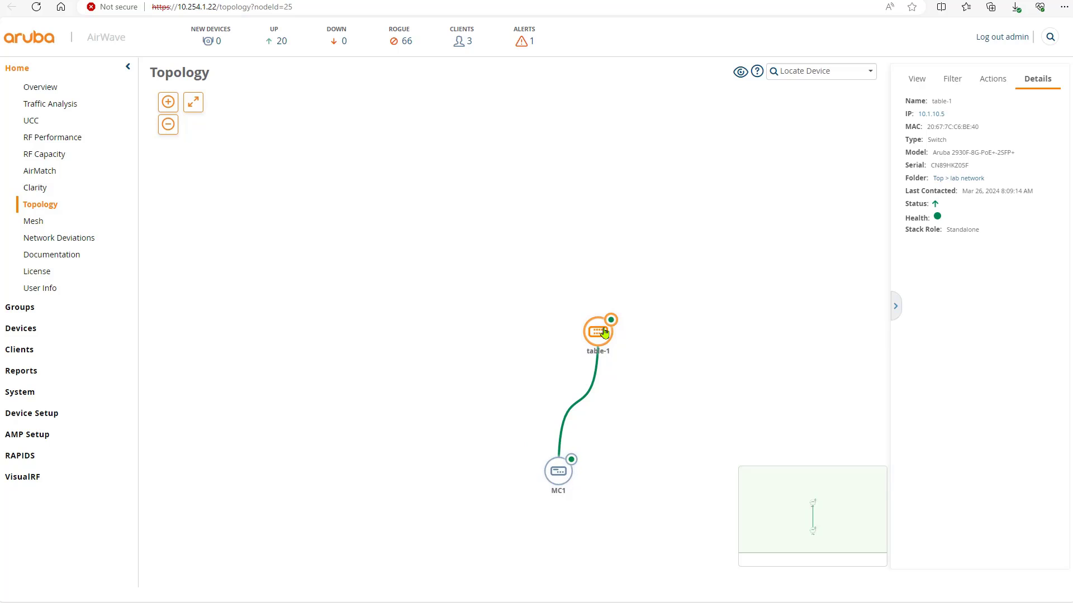
# Step: Show the table-1–MC1 link details and open MC1's GE0/0/0 interface monitoring
pyautogui.moveTo(594, 371)
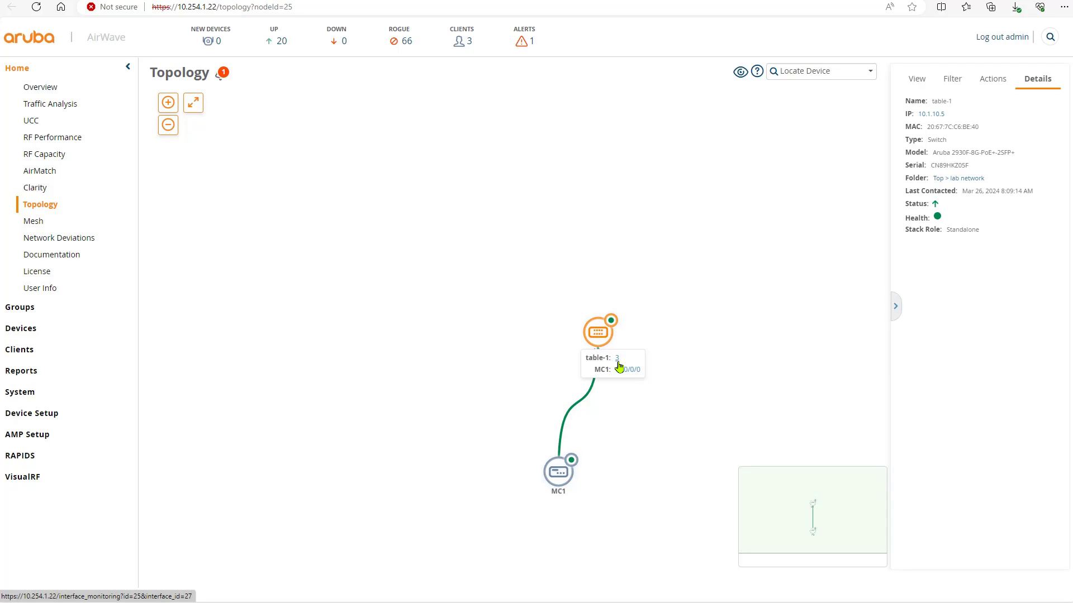
pyautogui.click(562, 441)
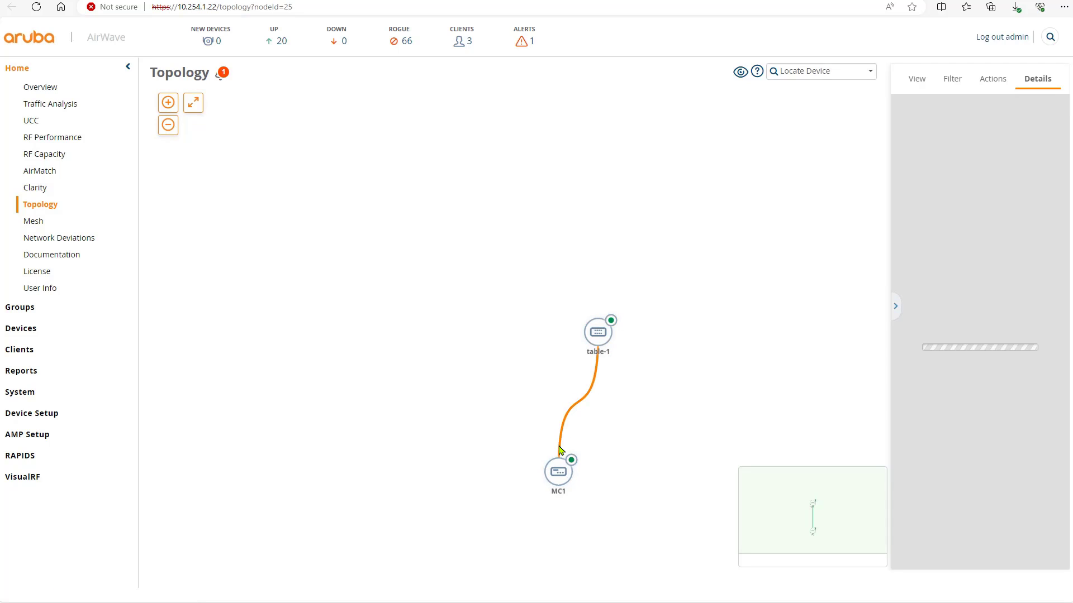
pyautogui.moveTo(561, 440)
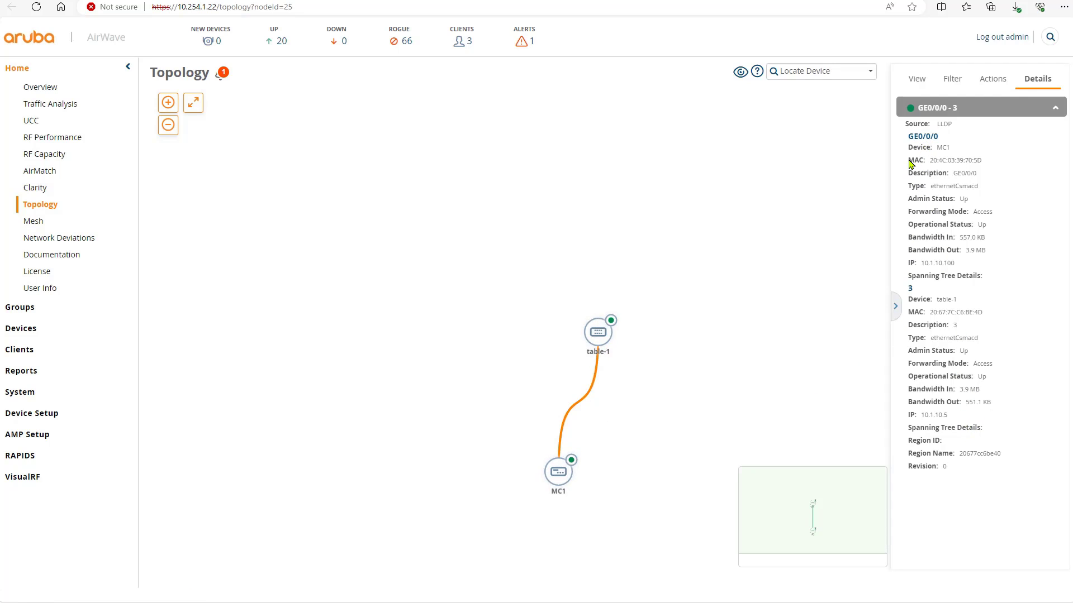
pyautogui.click(919, 137)
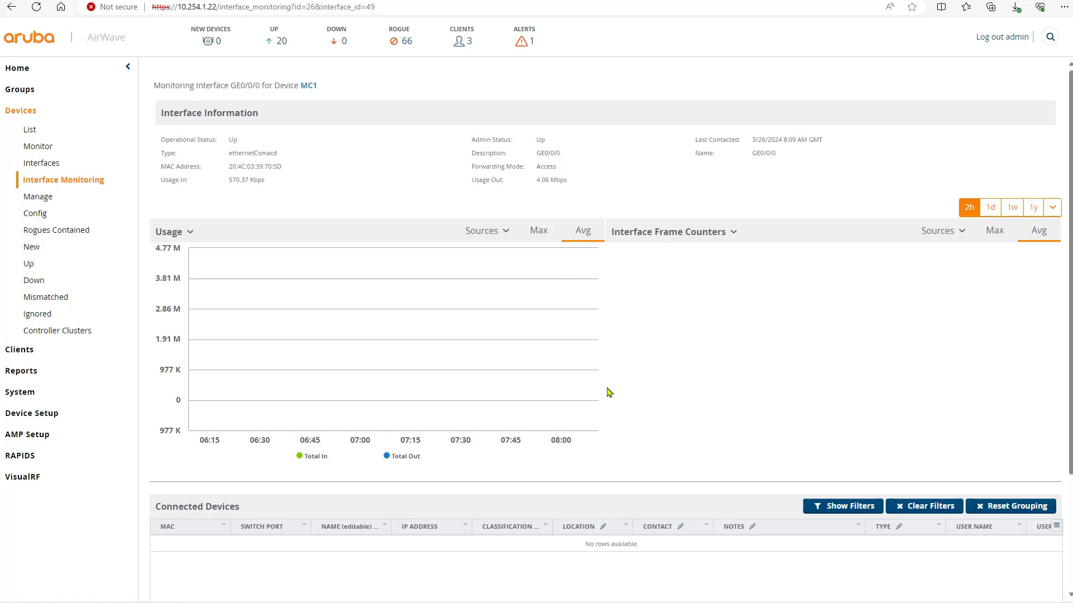